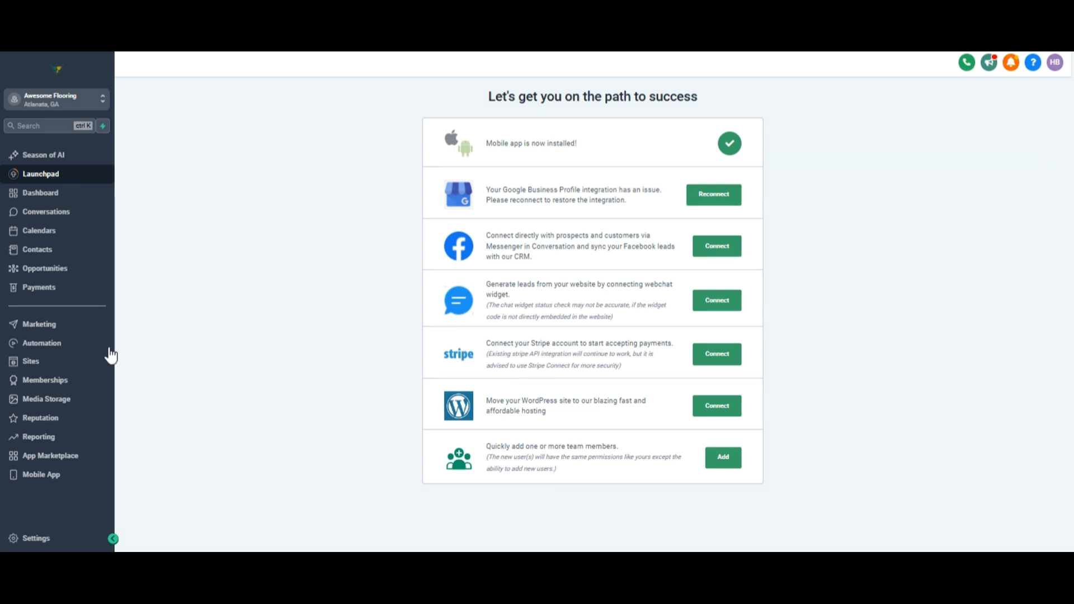
Step: Open the Automation section to see the Workflow List
click(90, 349)
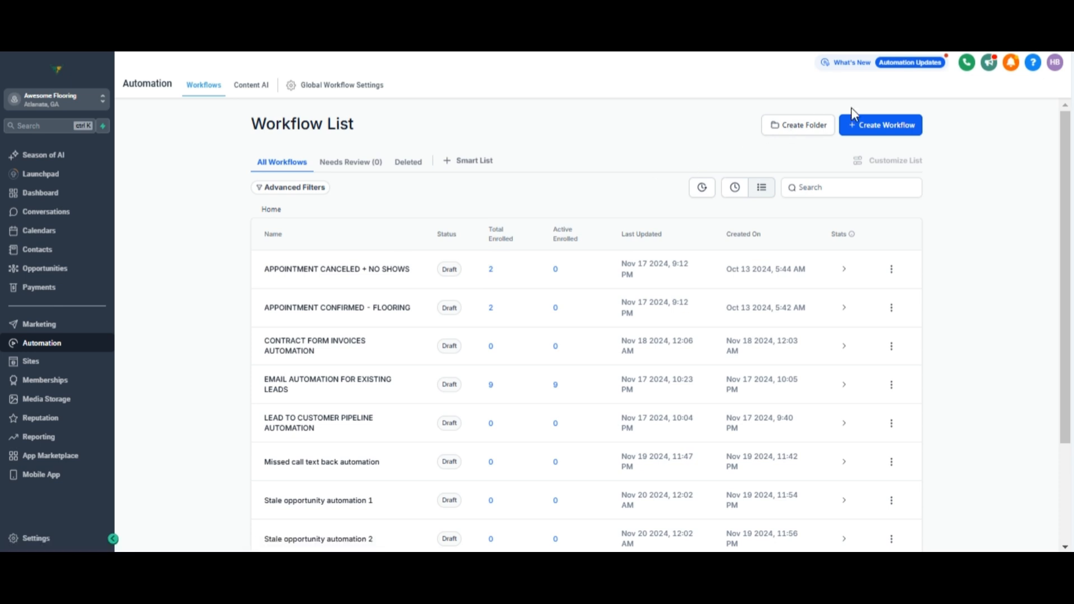
Step: Create a workflow from scratch and retitle it 'New lead automation'
click(856, 118)
click(873, 172)
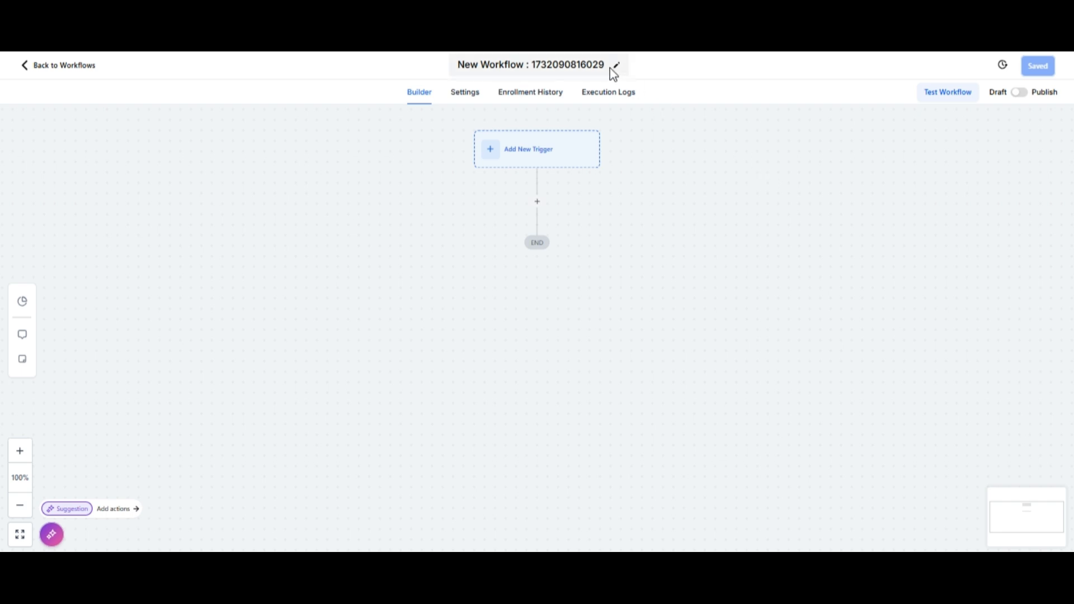
drag(606, 66, 456, 68)
key(BackSpace)
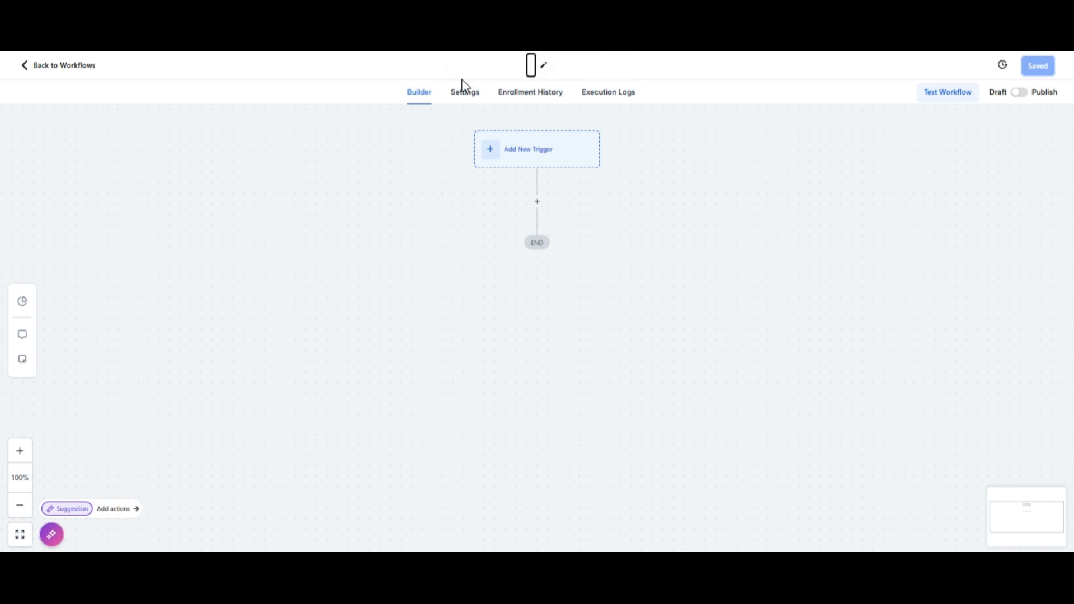
text(New)
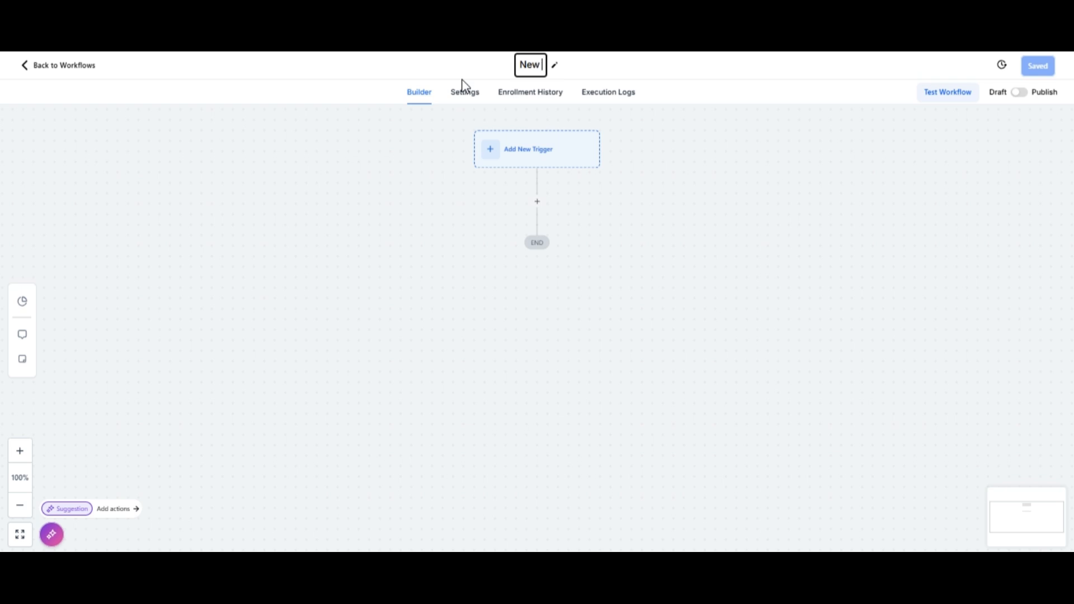
text( lead aut)
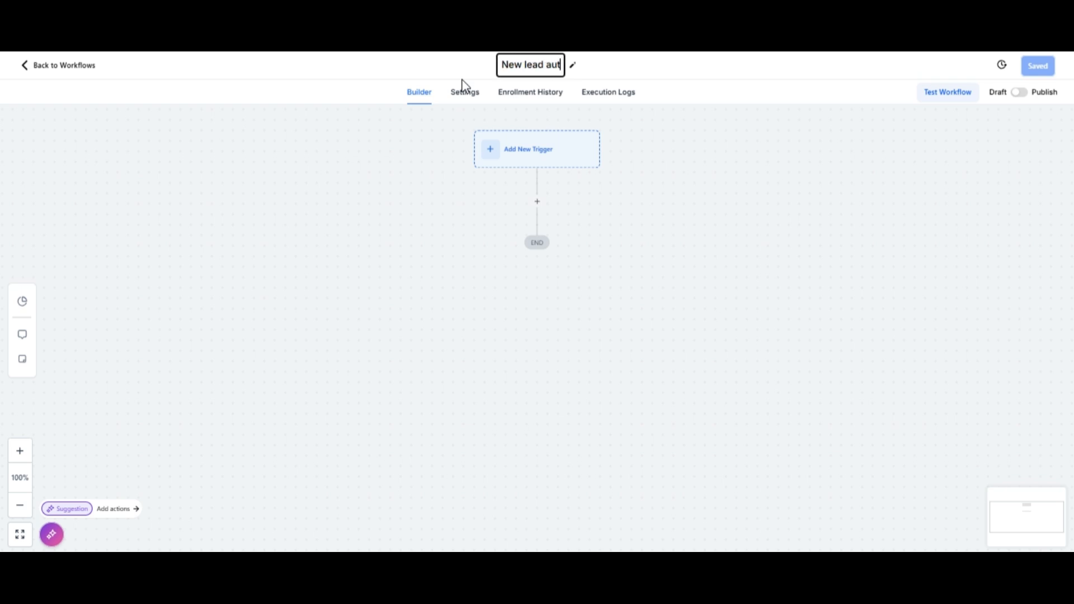
text(omation)
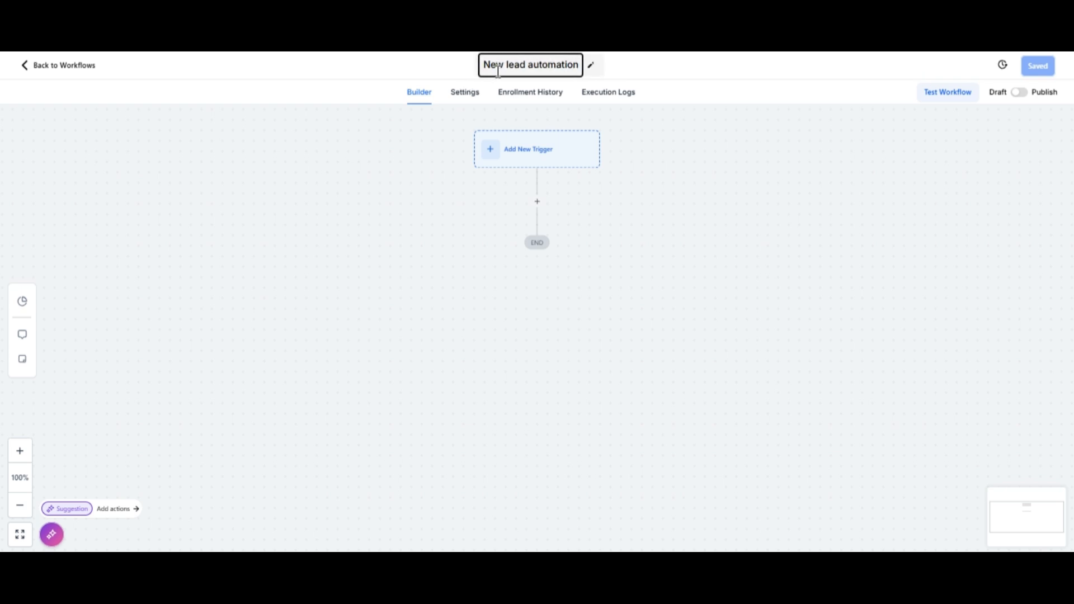
click(693, 71)
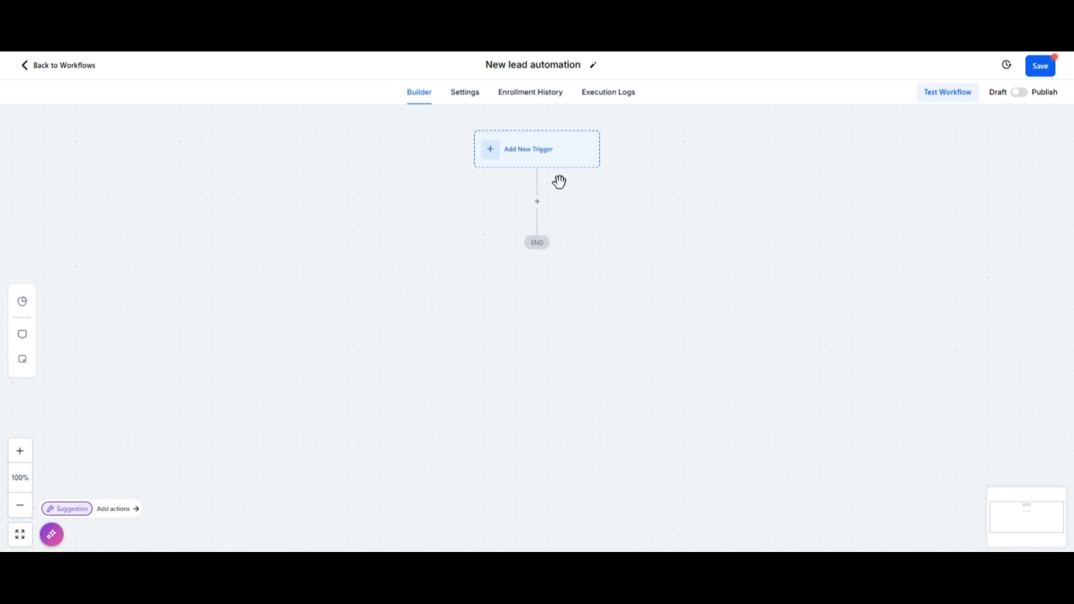
Step: Add and save a Form Submitted trigger filtered with 'Form is' Flooring inspection form
click(550, 164)
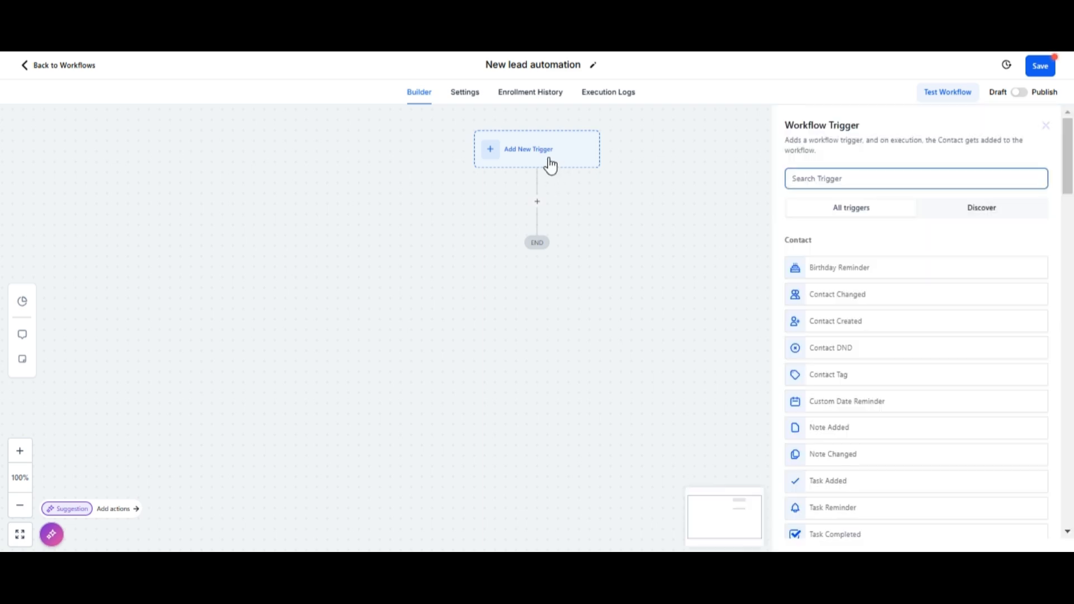
text(form)
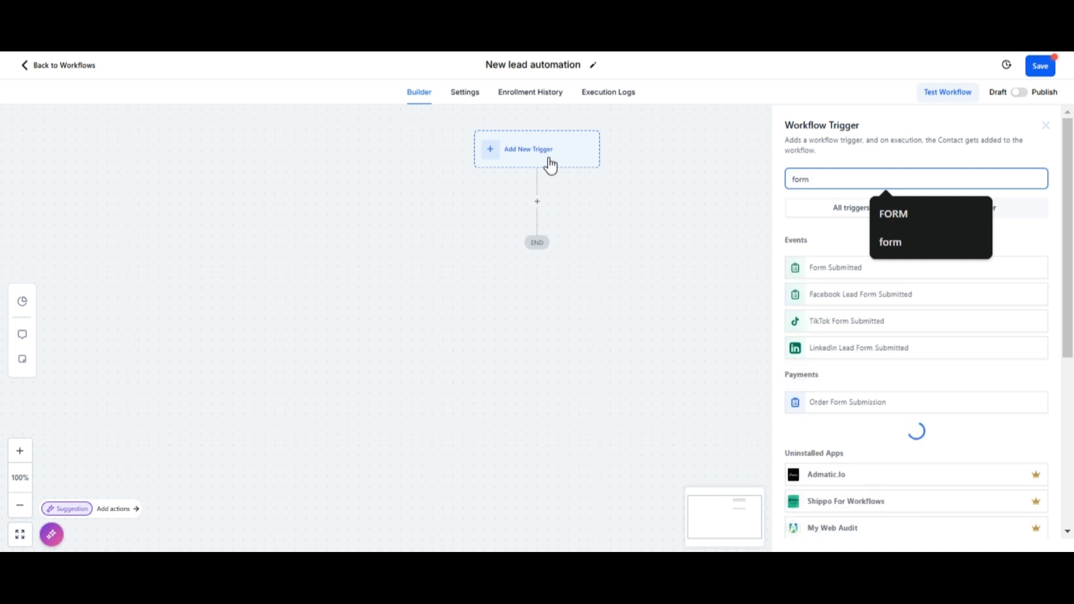
click(809, 267)
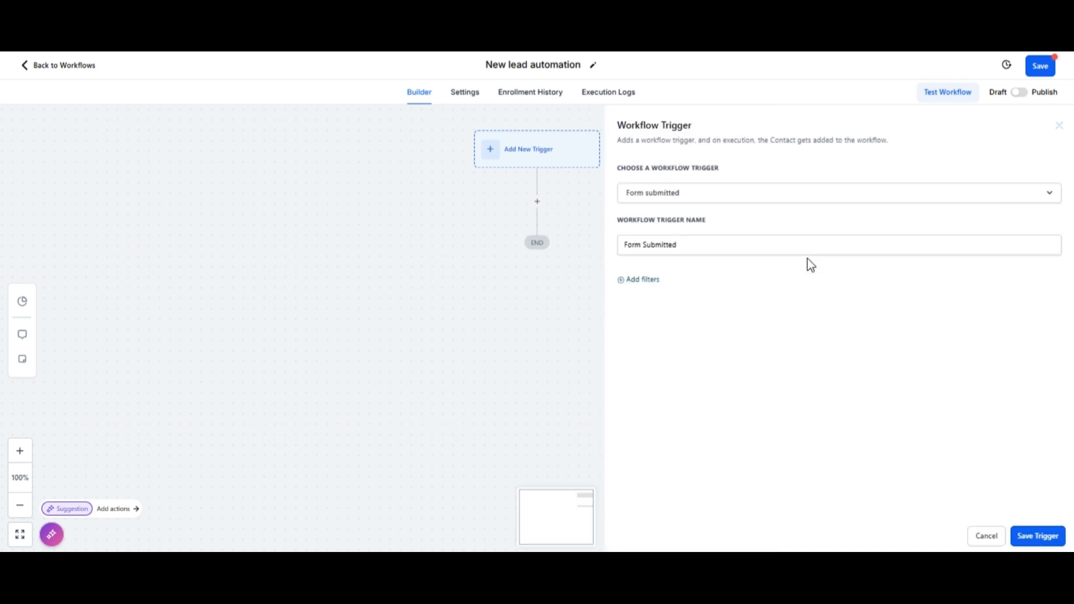
click(658, 282)
click(673, 295)
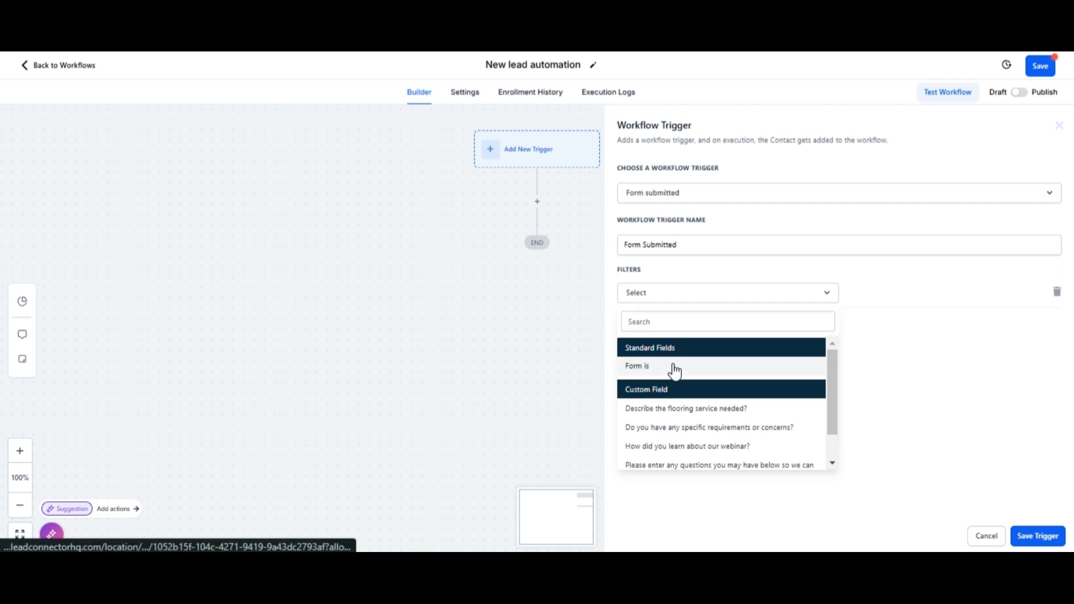
click(674, 366)
click(860, 297)
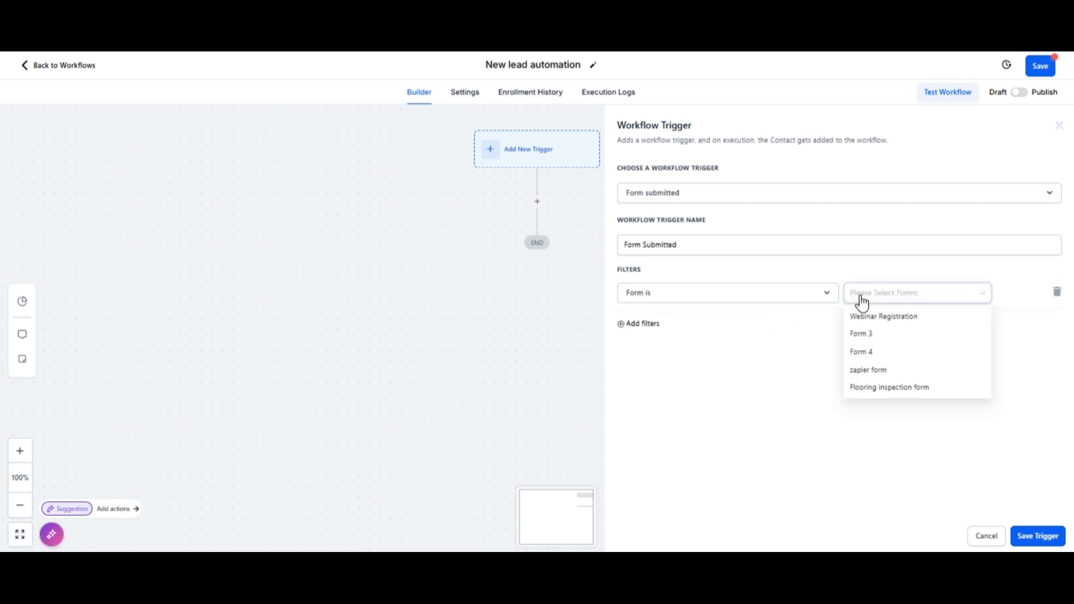
click(877, 389)
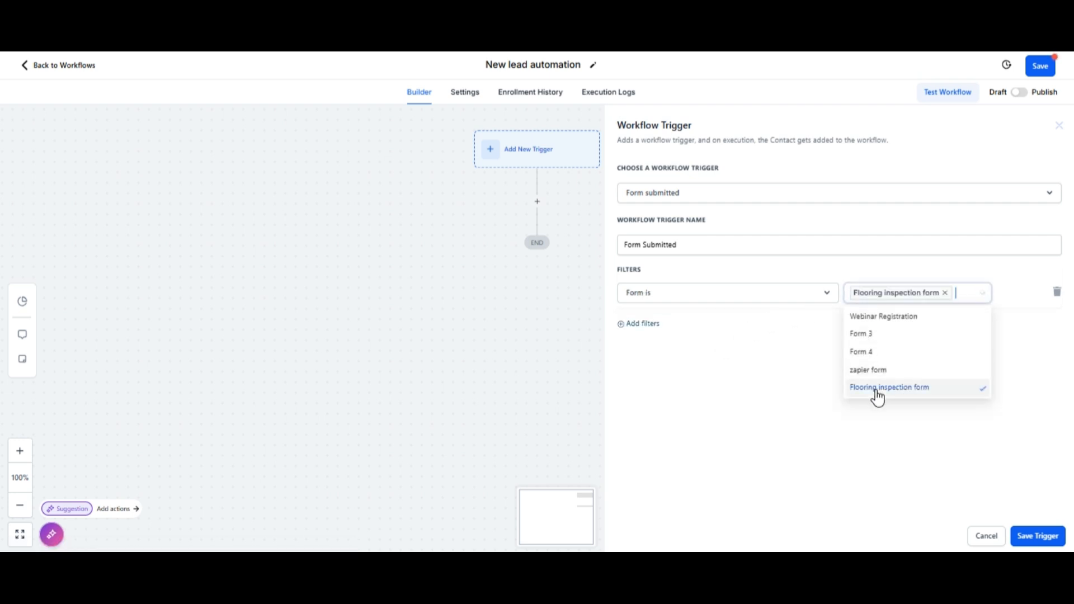
click(812, 380)
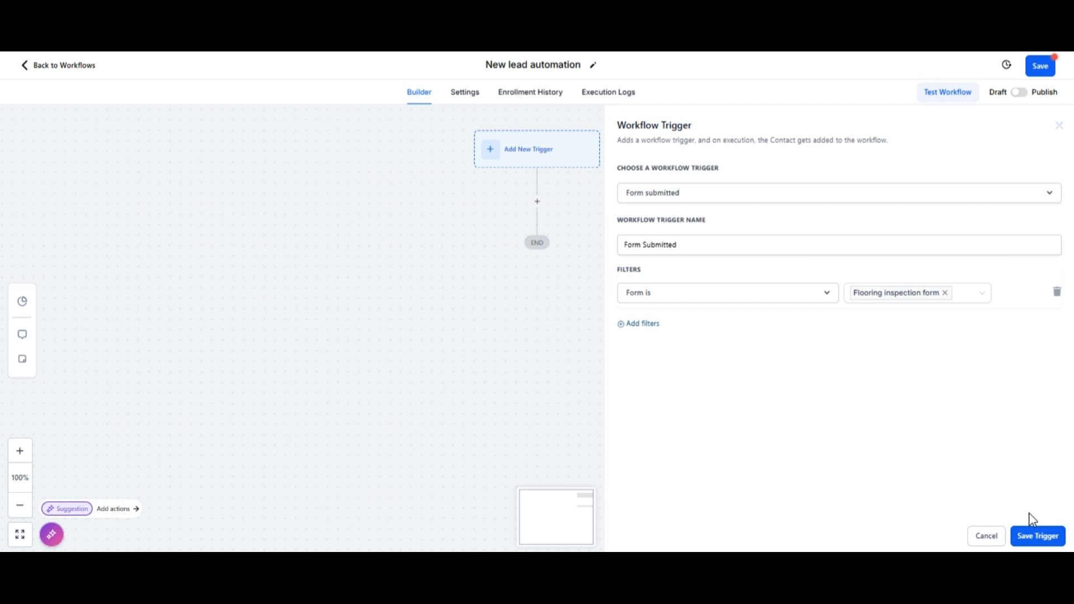
click(1035, 538)
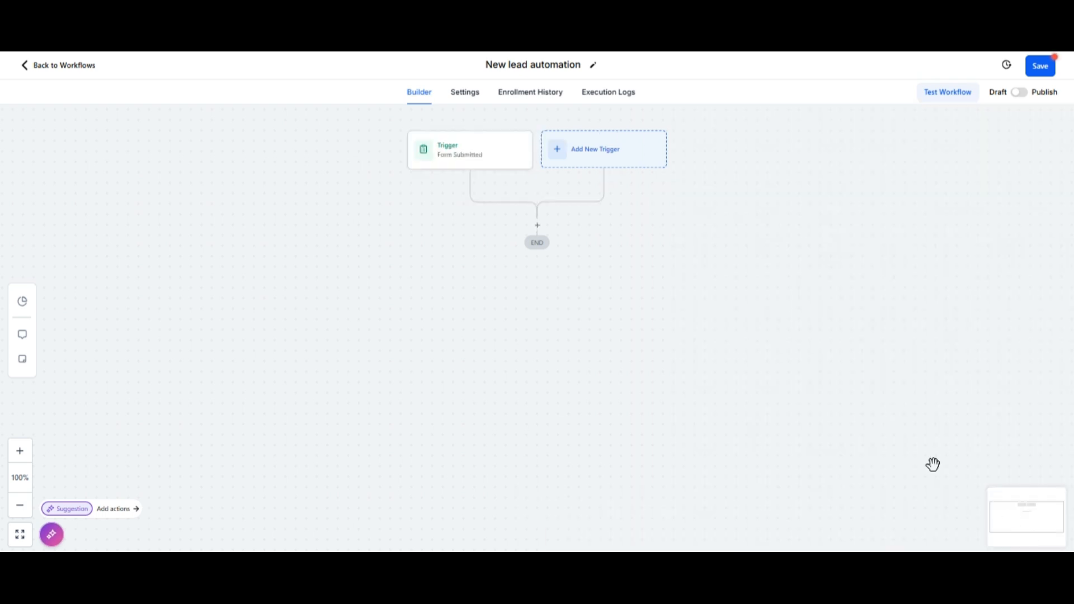
Step: Add and save a Survey Submitted trigger filtered with 'Survey is' Flooring Survey
click(583, 161)
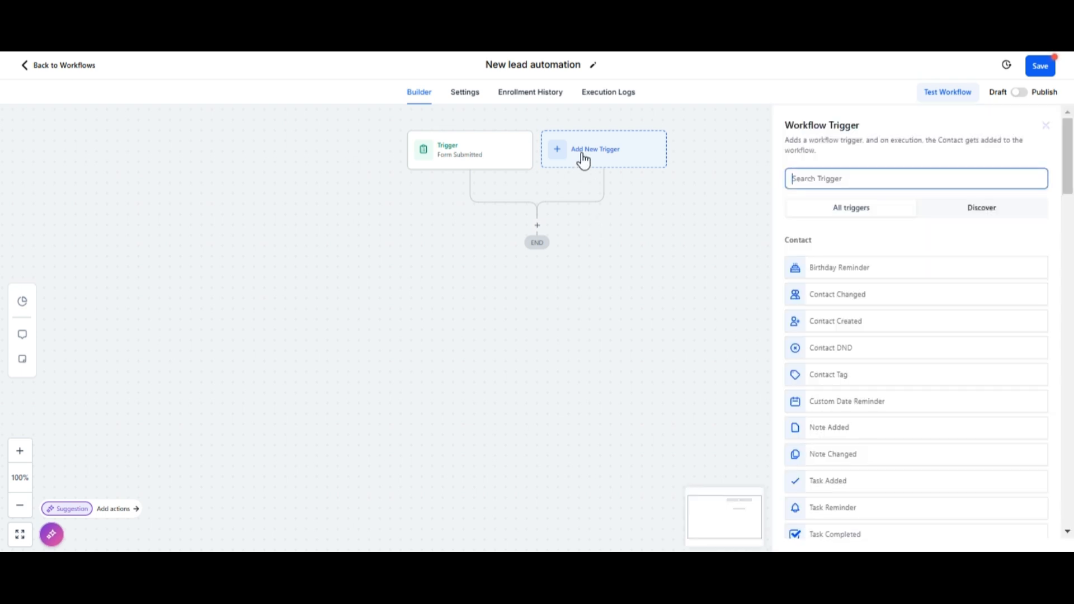
text(survey)
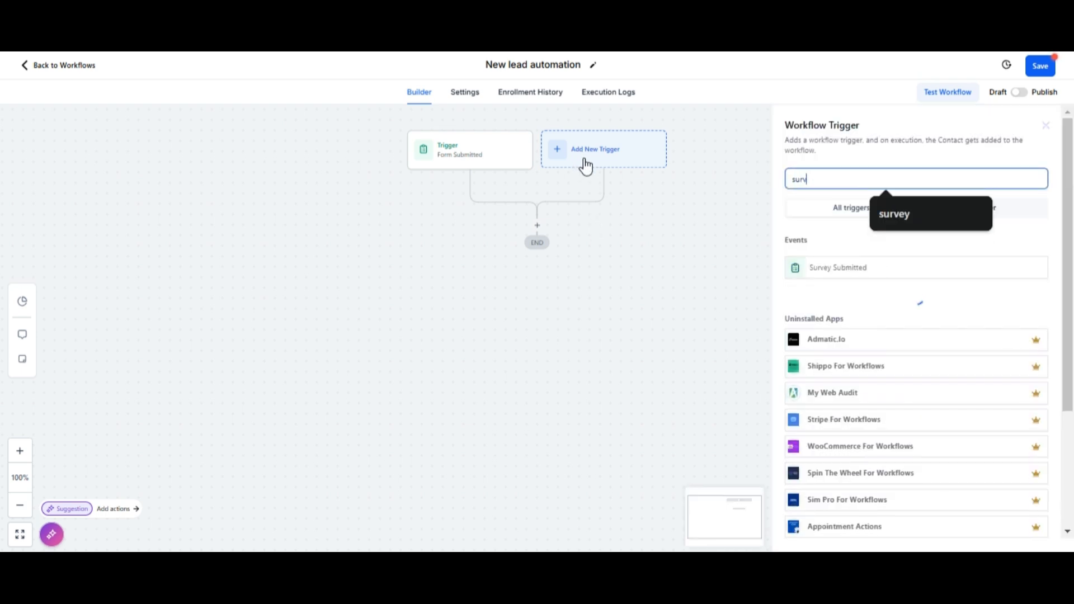
click(875, 259)
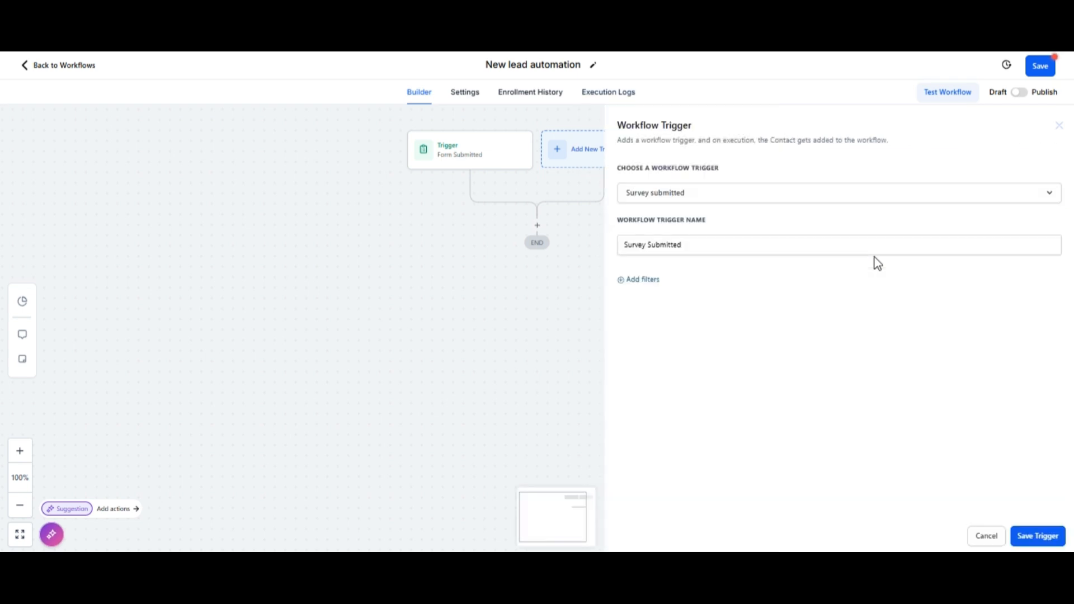
click(651, 279)
click(693, 286)
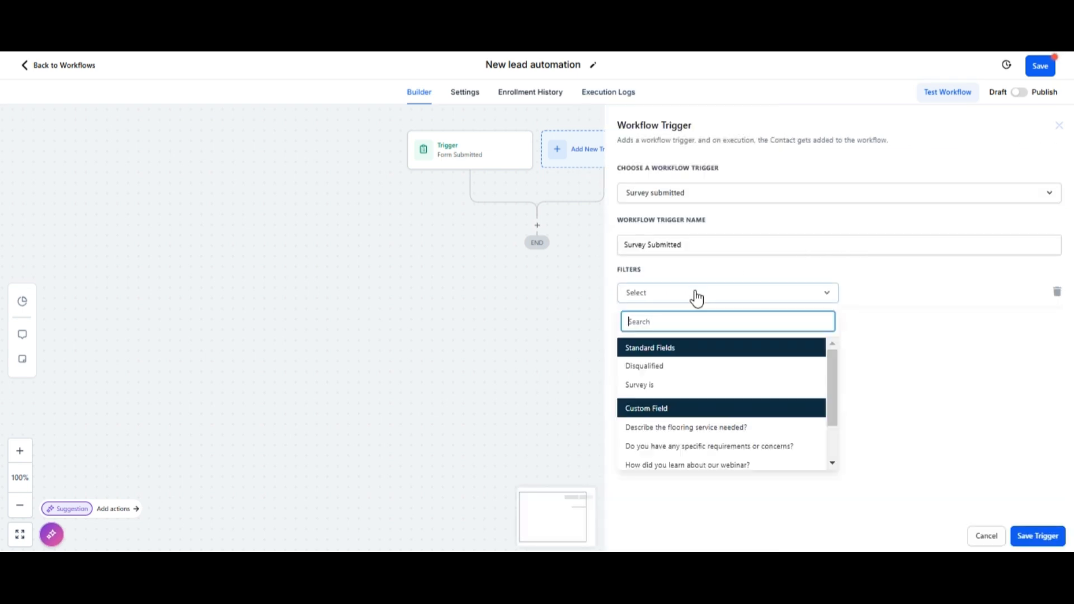
click(662, 384)
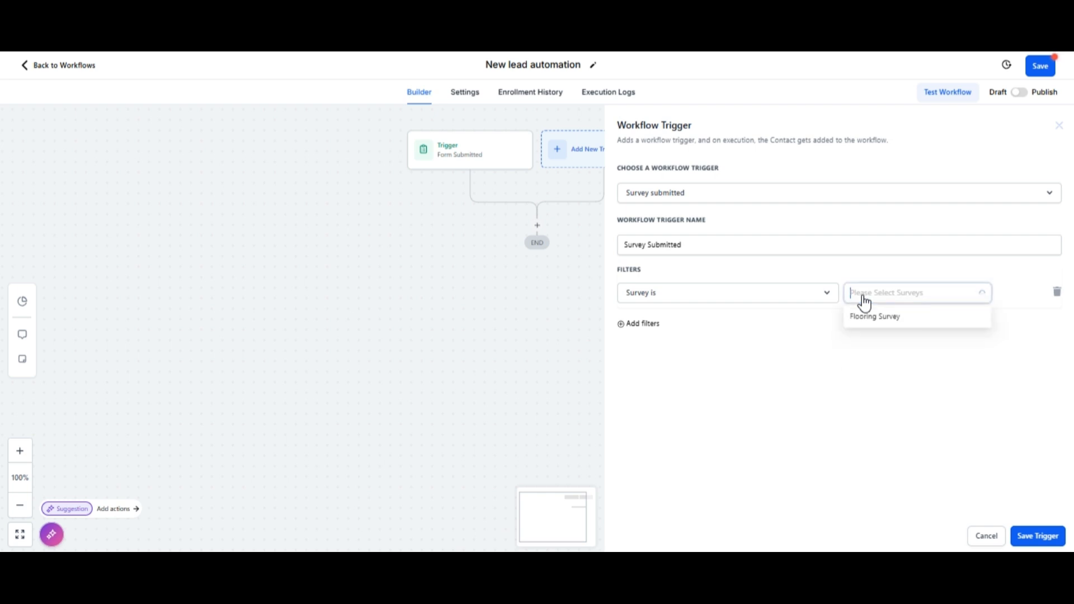
click(866, 322)
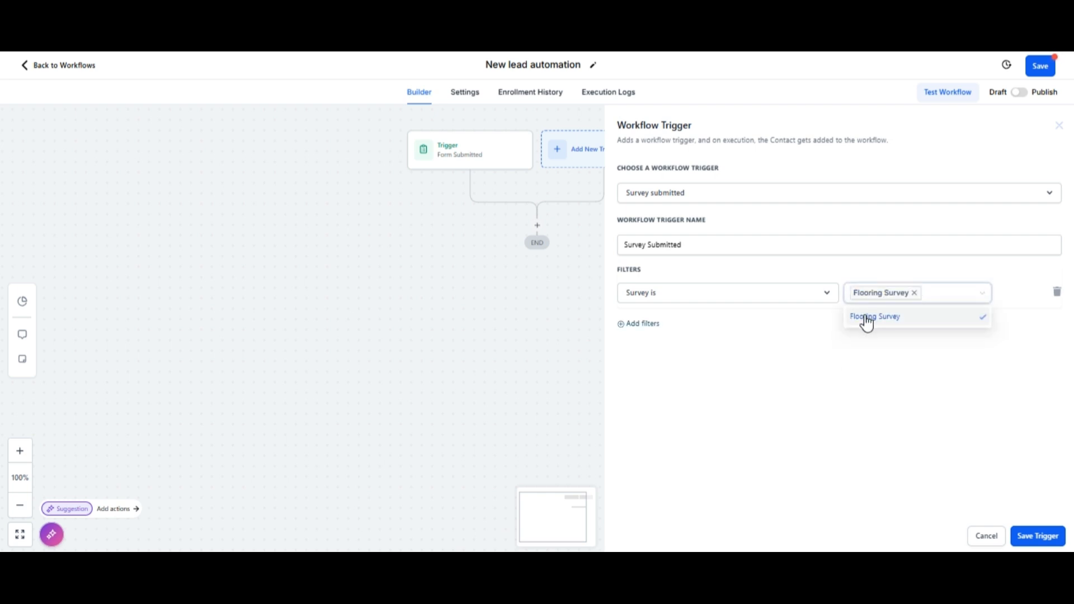
click(881, 370)
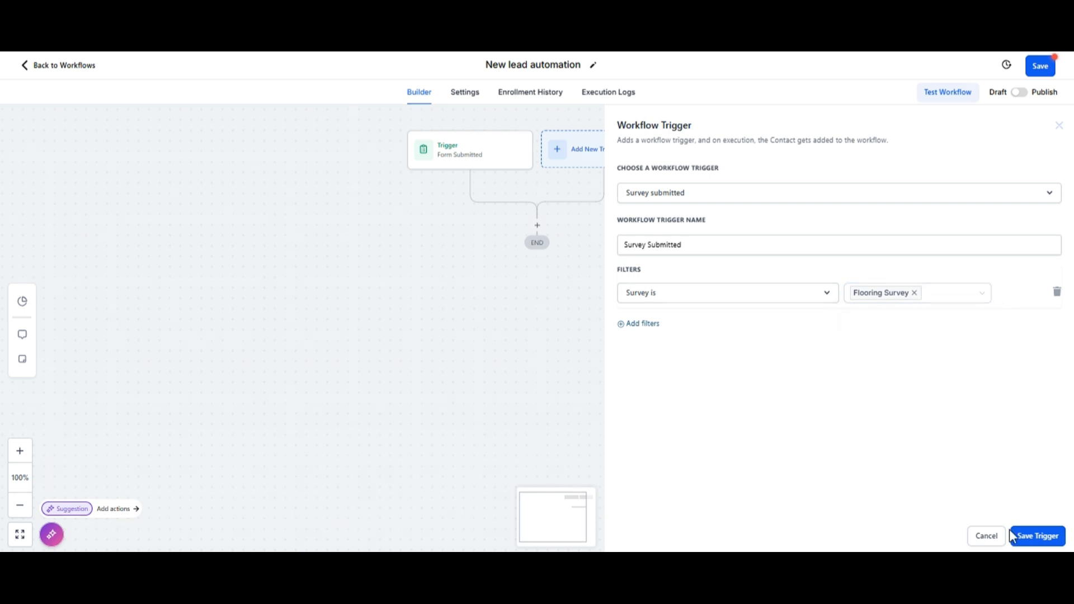
click(1024, 539)
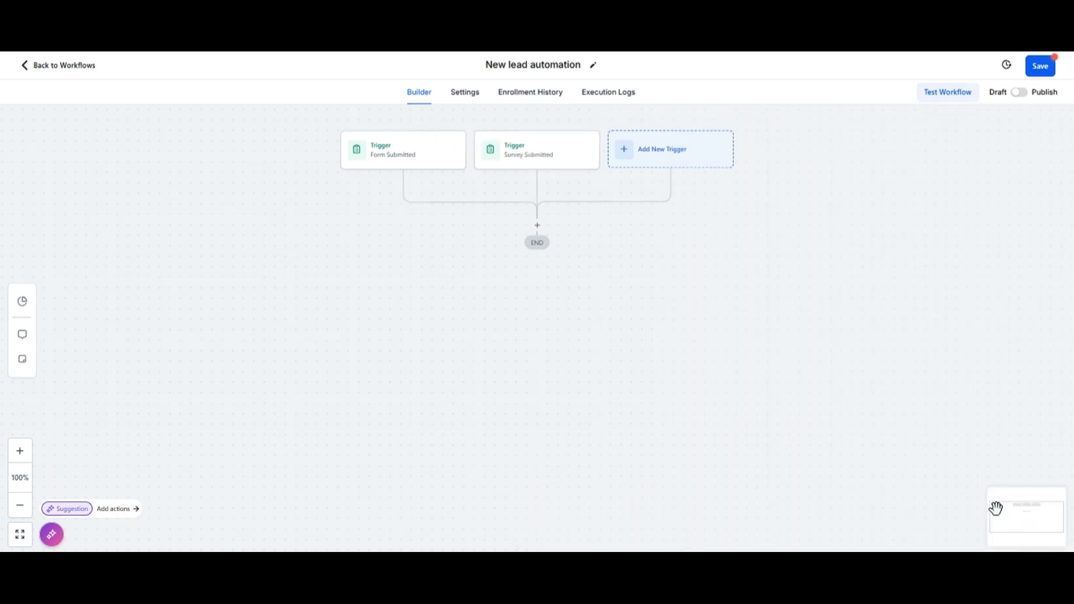
Step: Add and save a Customer Replied trigger limited to the Chat Widget reply channel
click(662, 151)
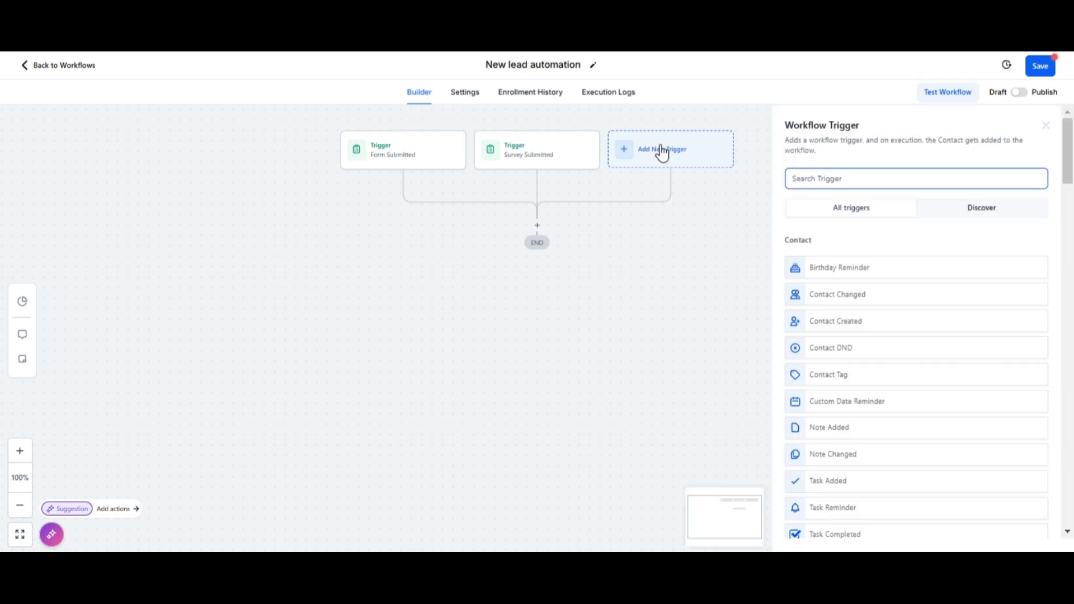
text(repli)
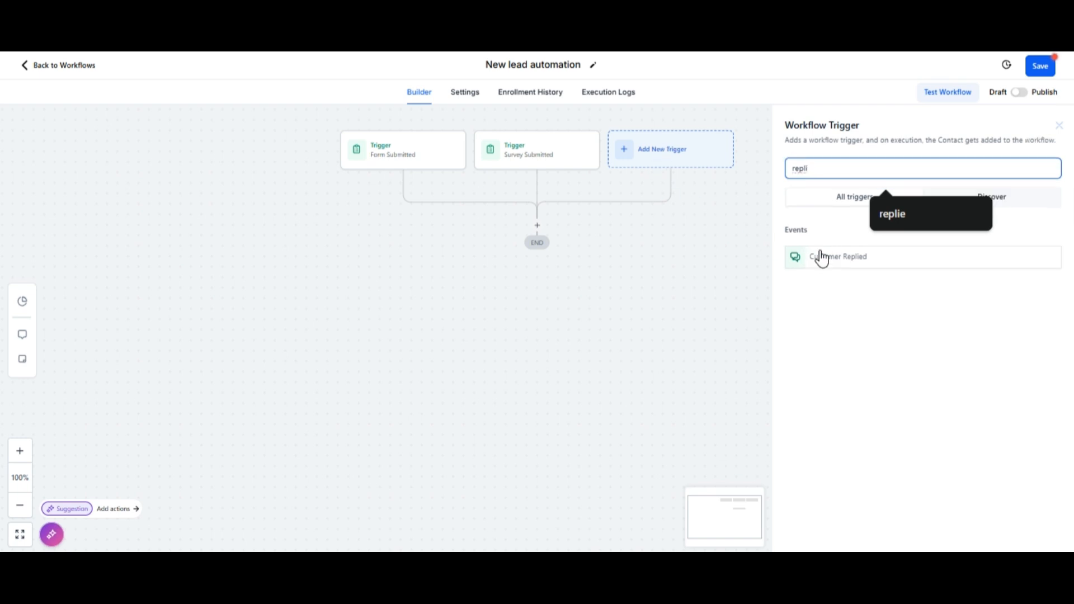
click(819, 264)
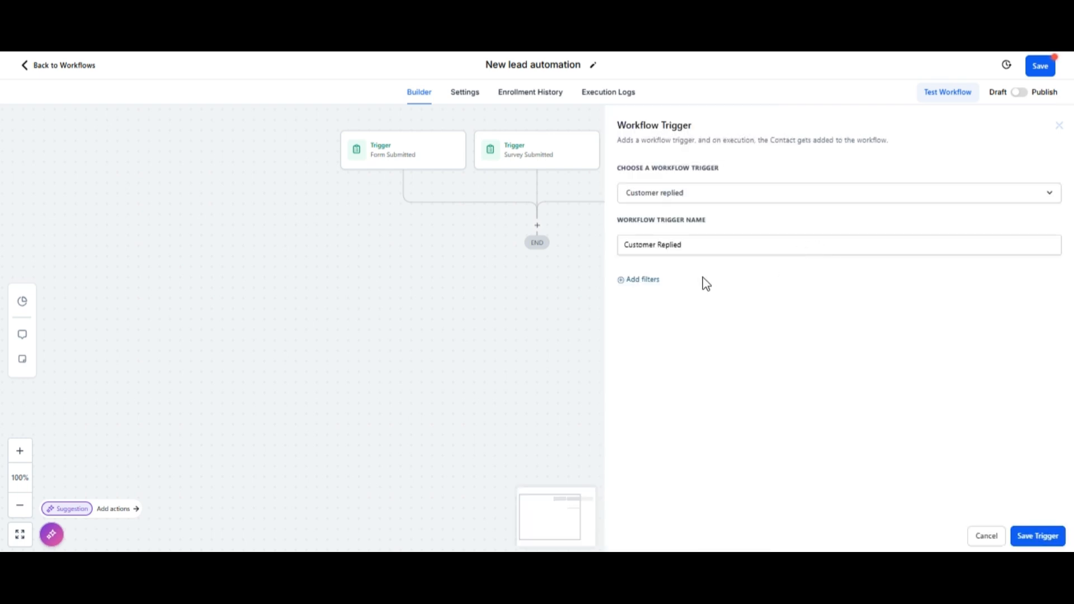
click(656, 279)
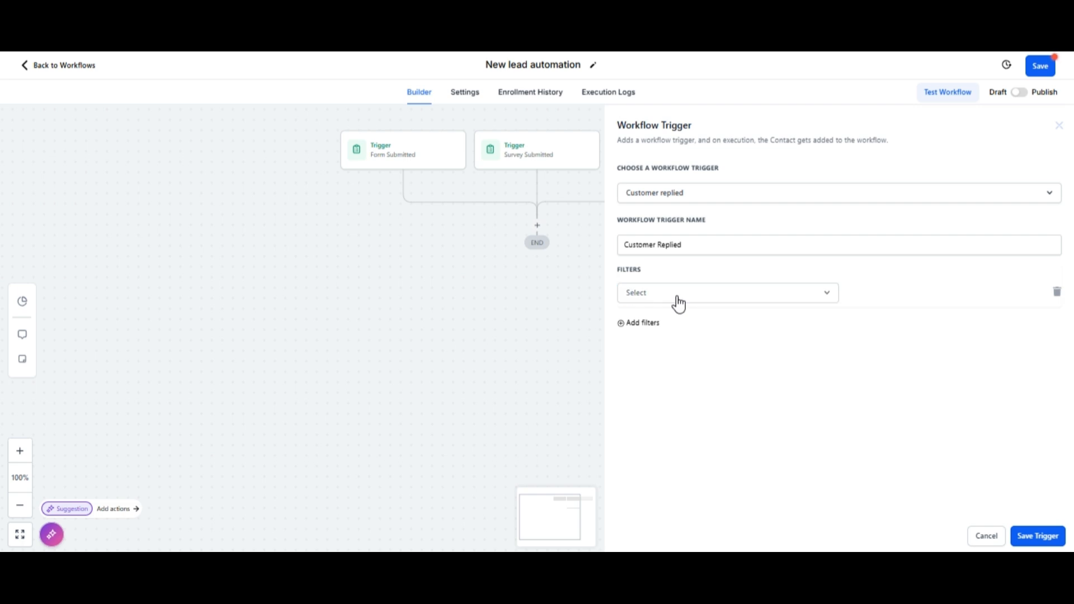
click(678, 299)
scroll(691, 386, down, 2)
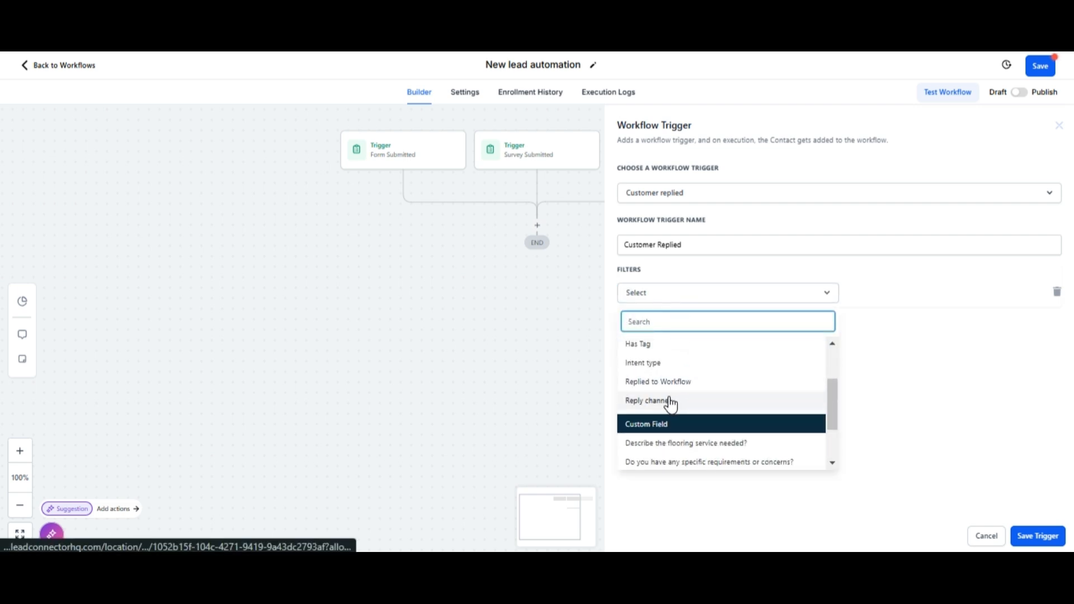
click(668, 400)
click(869, 293)
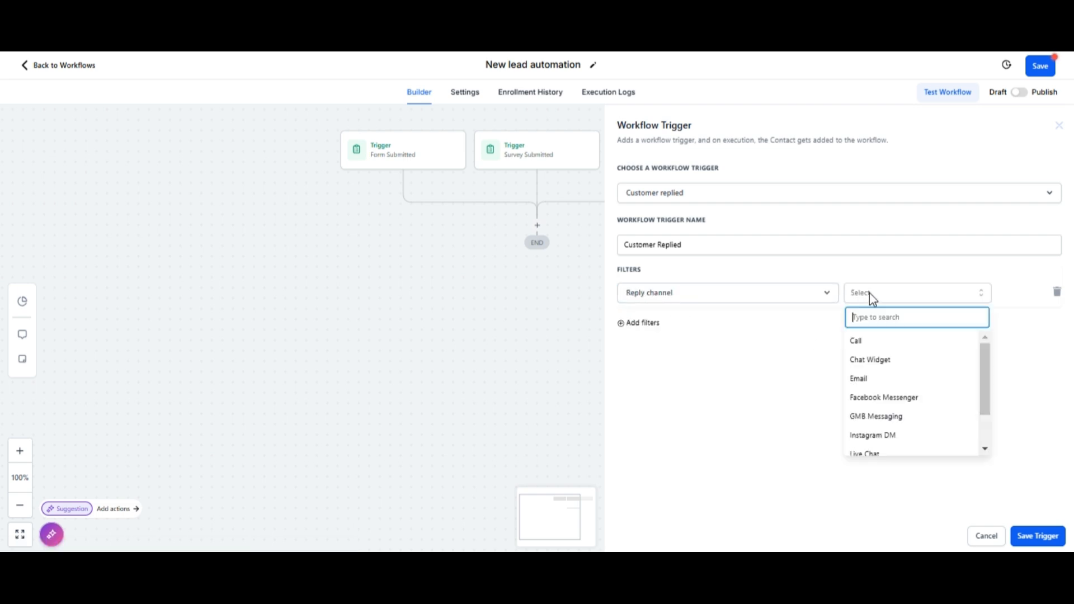
click(864, 361)
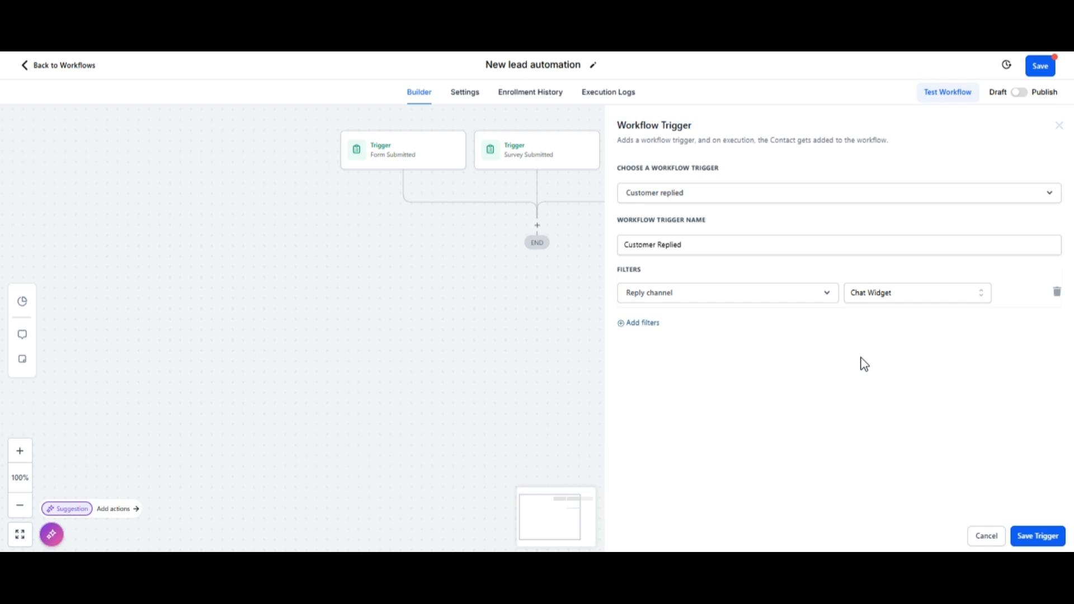
click(1040, 537)
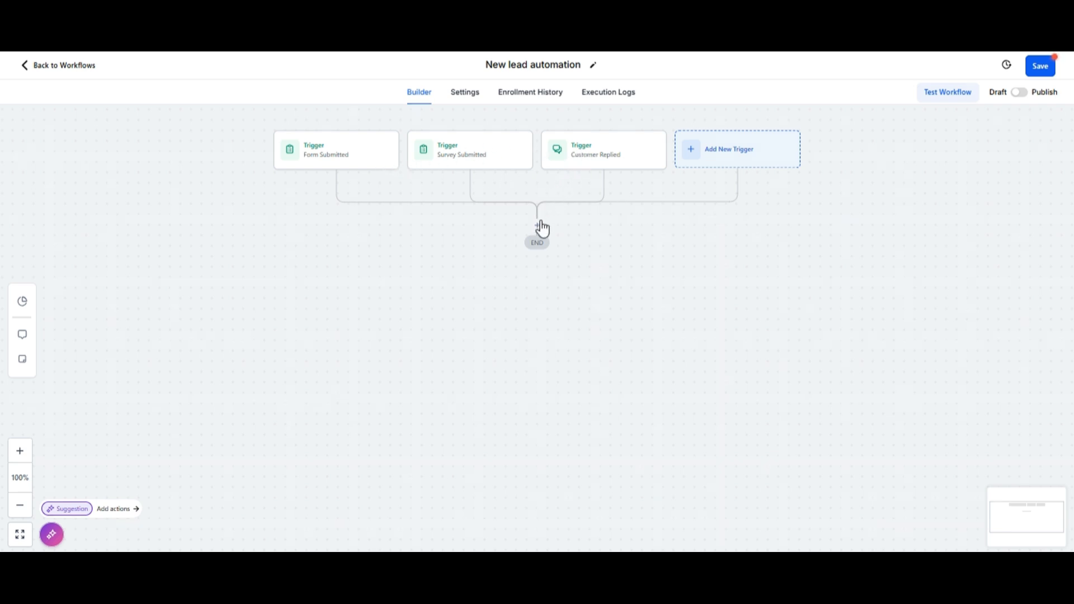
Step: Add an Assign To User action that assigns contacts to the chosen team member
click(537, 226)
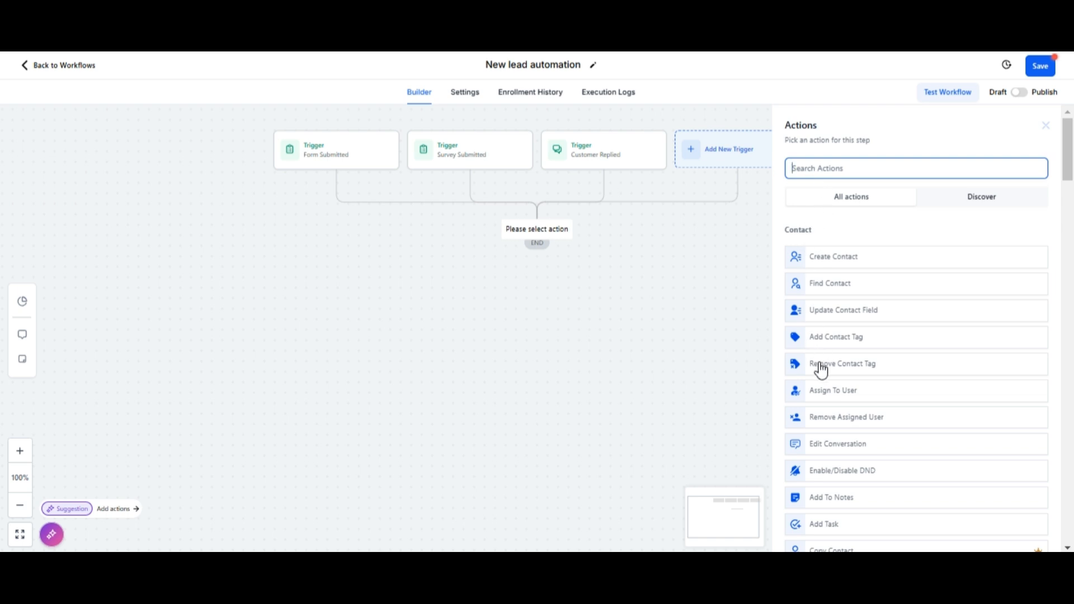
click(826, 395)
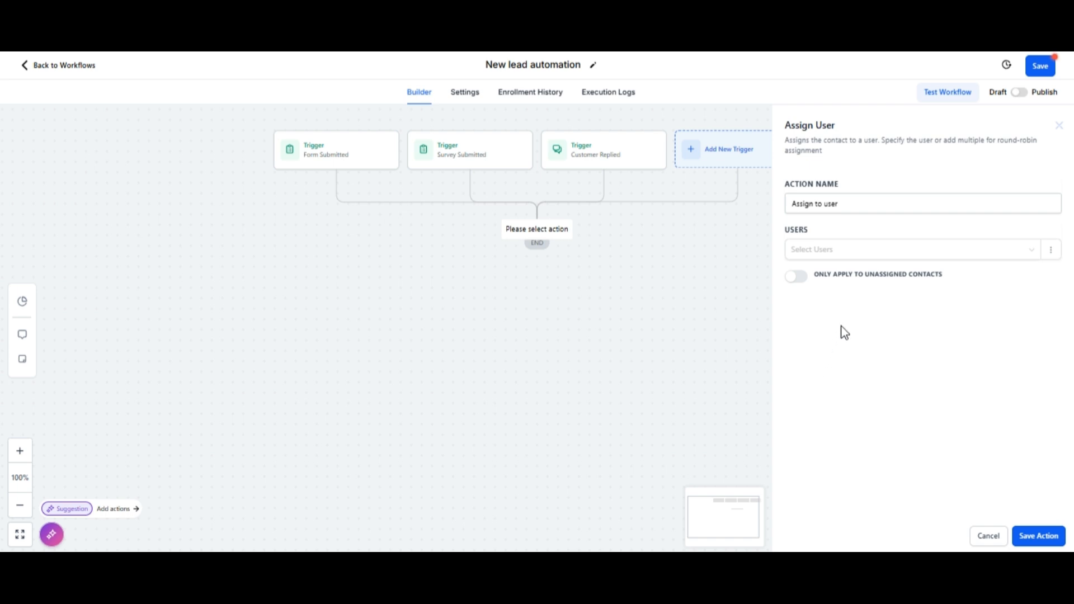
click(846, 251)
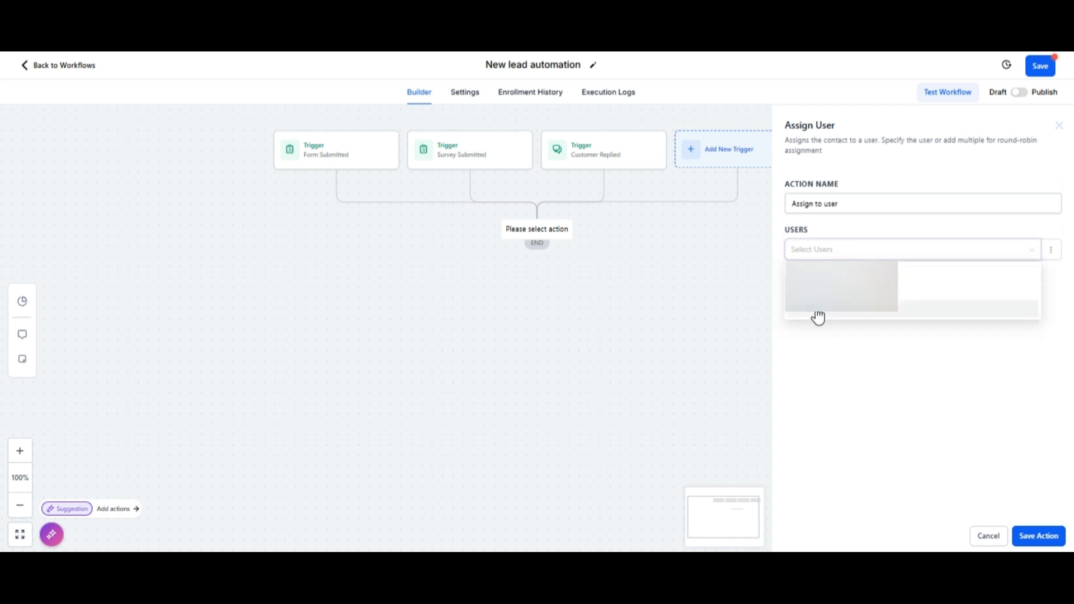
click(817, 316)
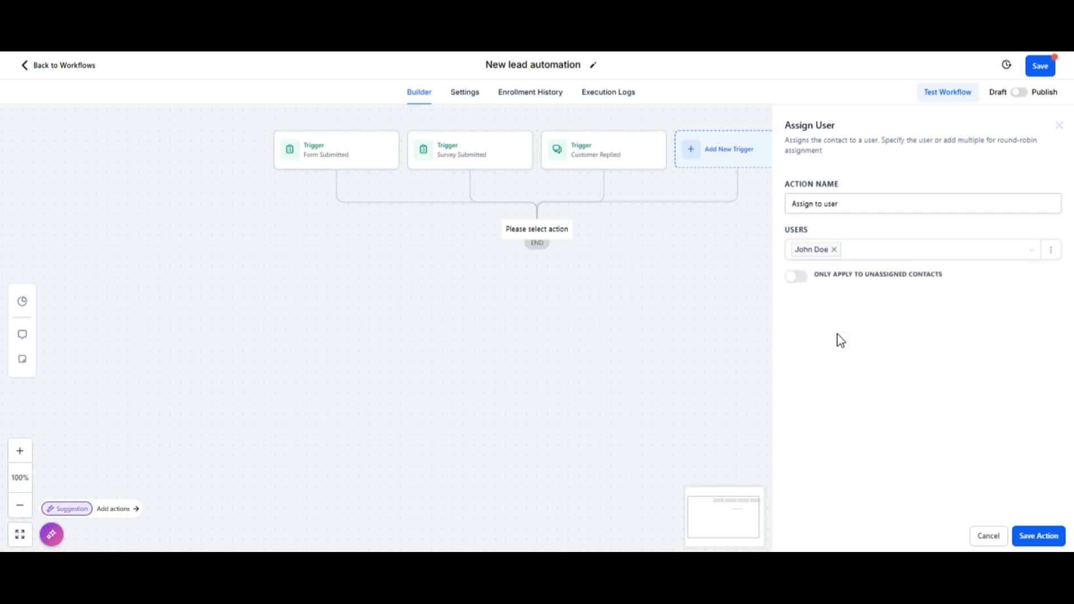
click(1035, 538)
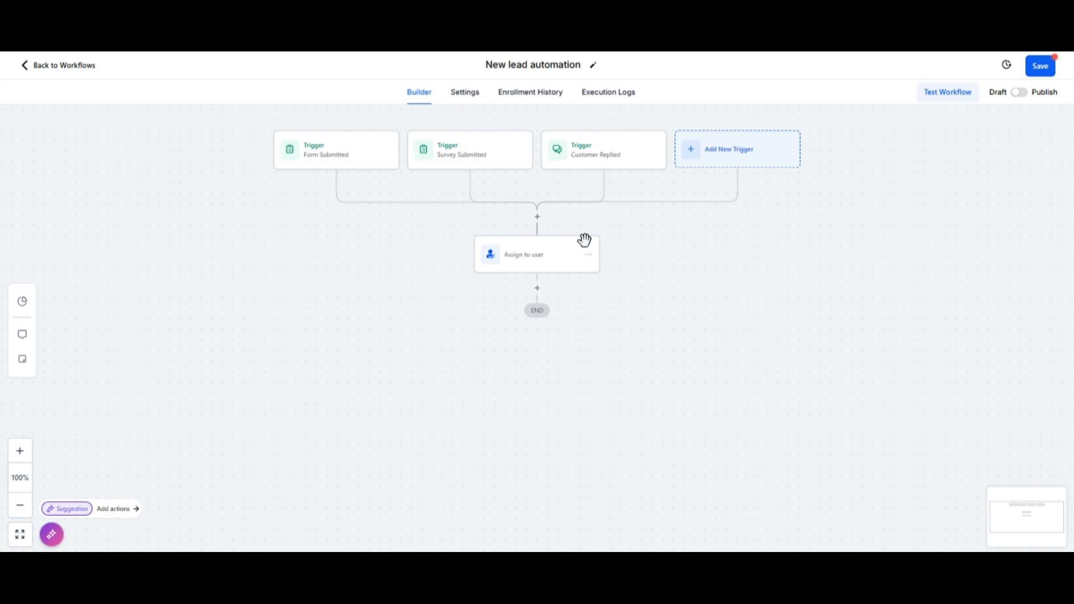
Step: Add a Create/Update Opportunity action after the assign step
click(537, 287)
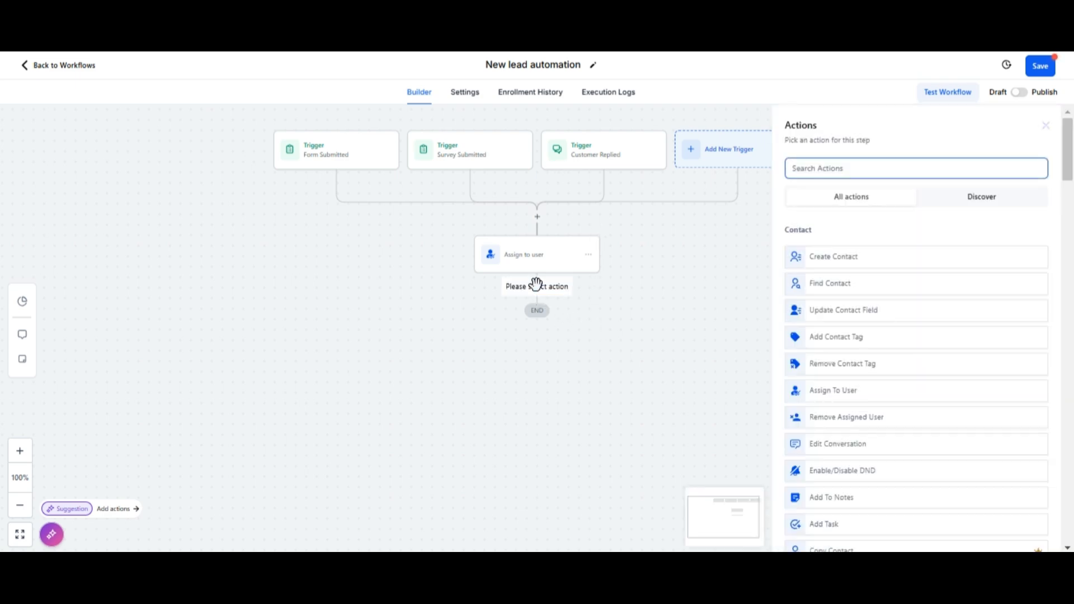
text(create)
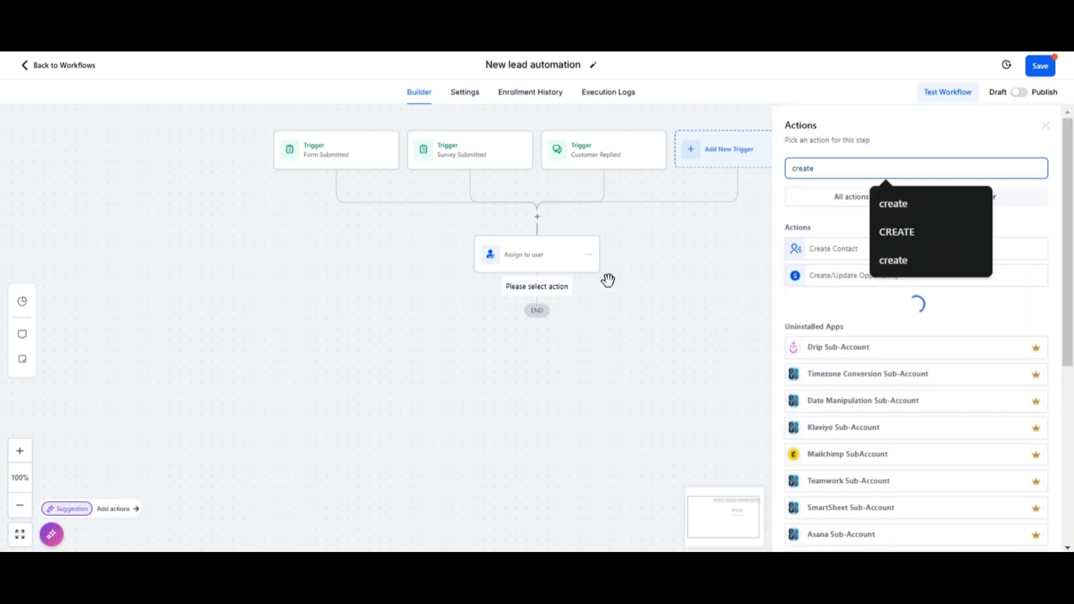
click(825, 276)
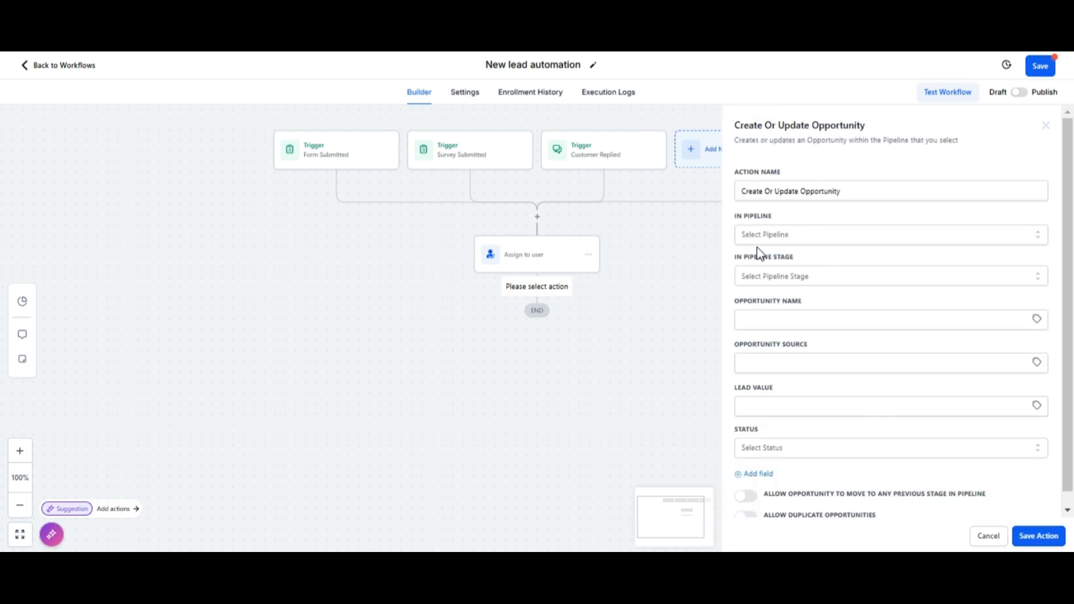
Step: Place the opportunity in Lead Pipeline at the Hot Leads stage
click(790, 237)
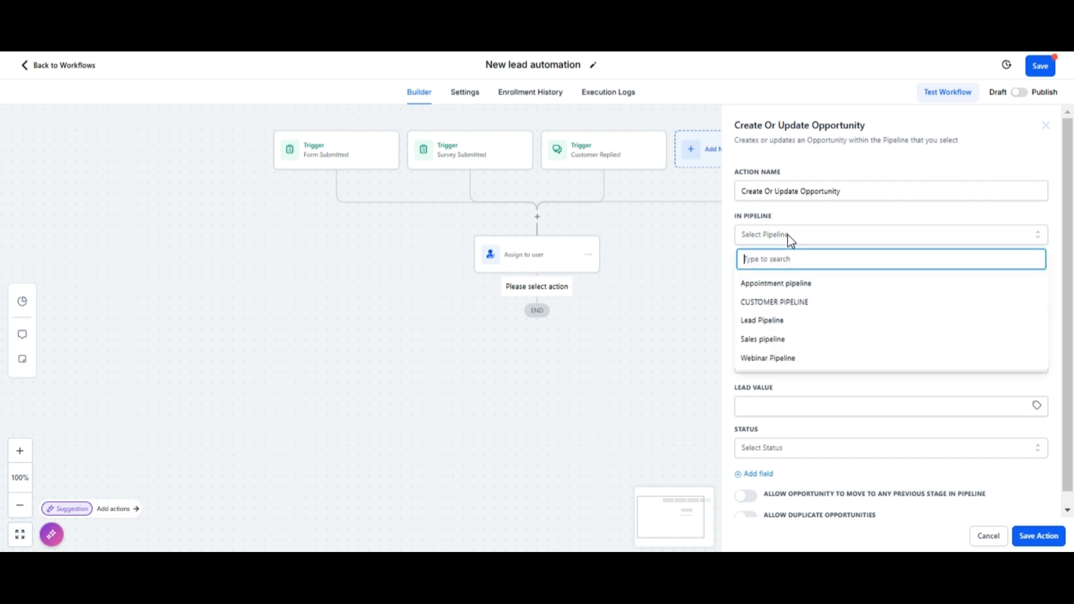
click(771, 325)
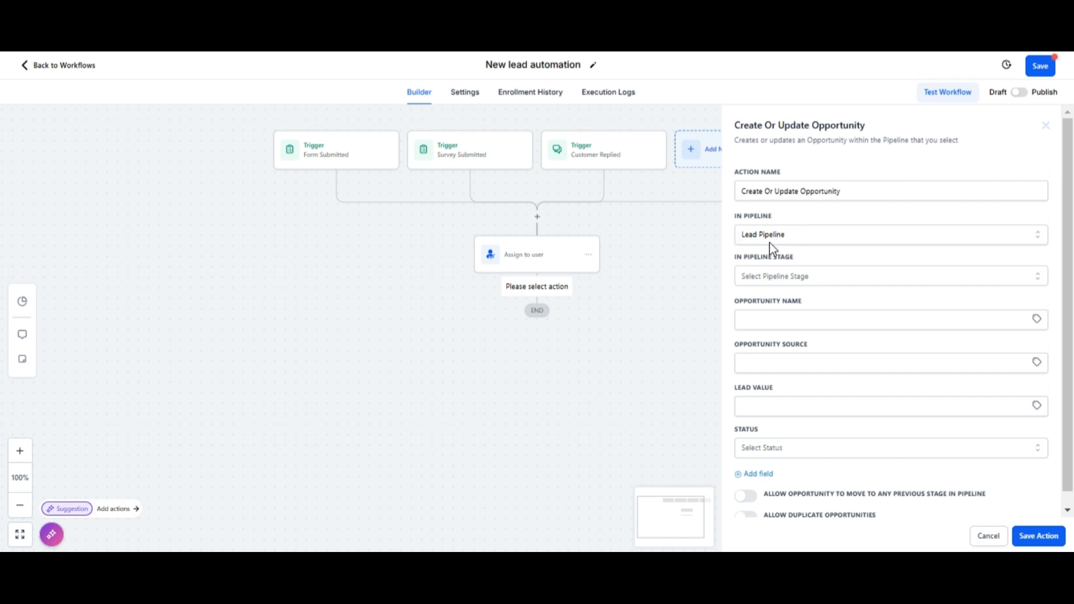
click(777, 276)
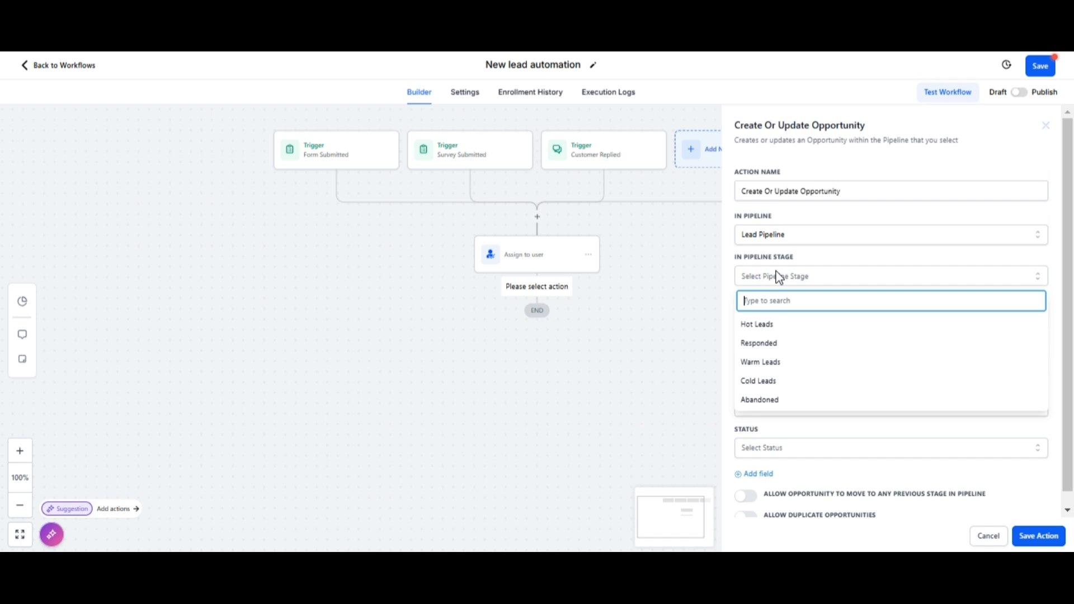
click(751, 326)
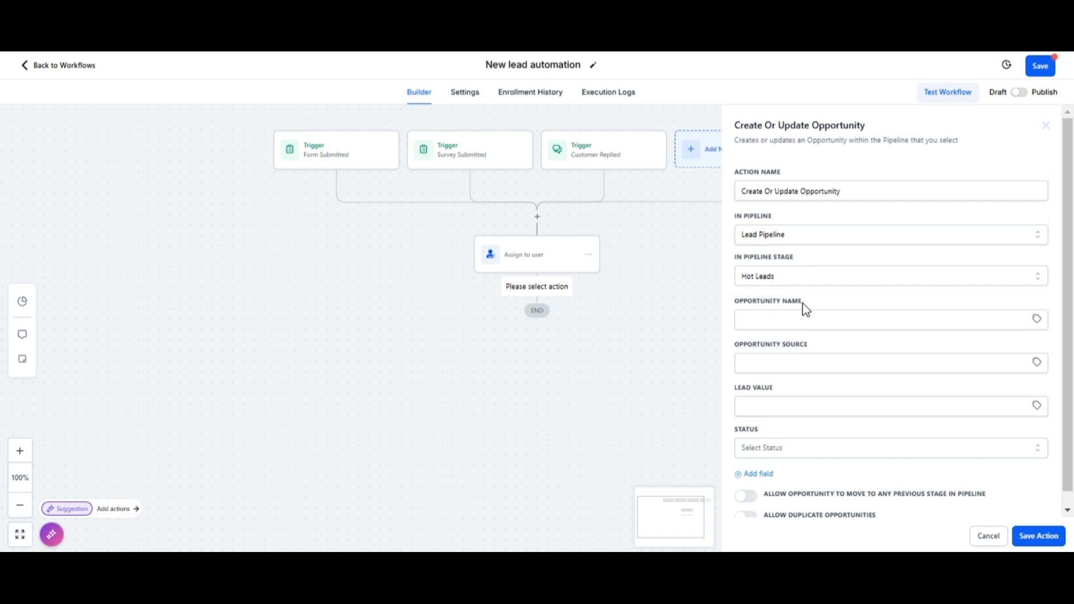
Step: Name the opportunity with Contact > Full Name, set status open, and save the action
click(1037, 320)
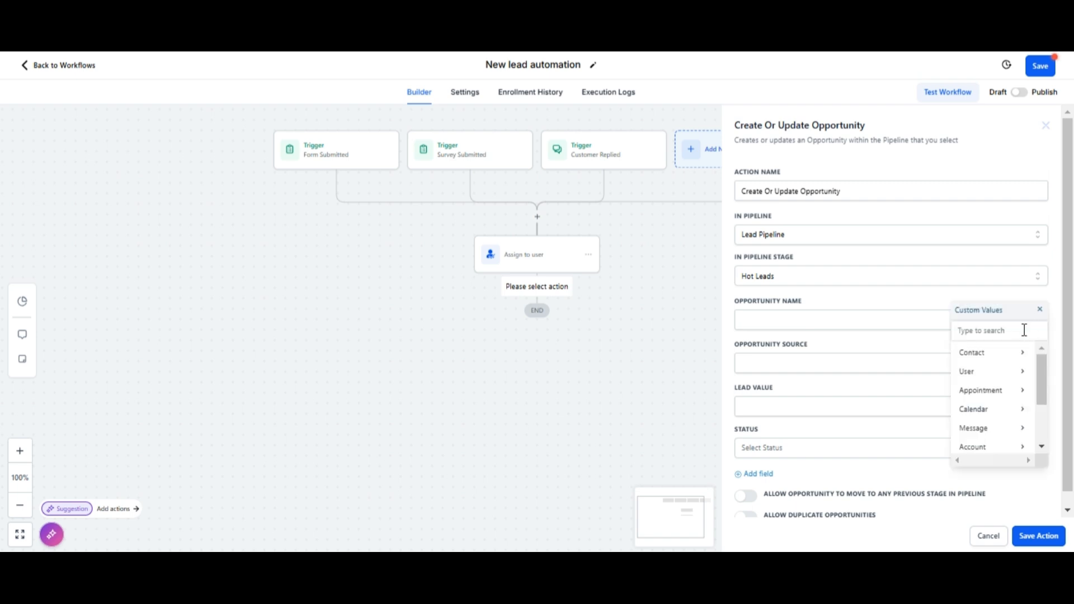
click(995, 355)
click(977, 353)
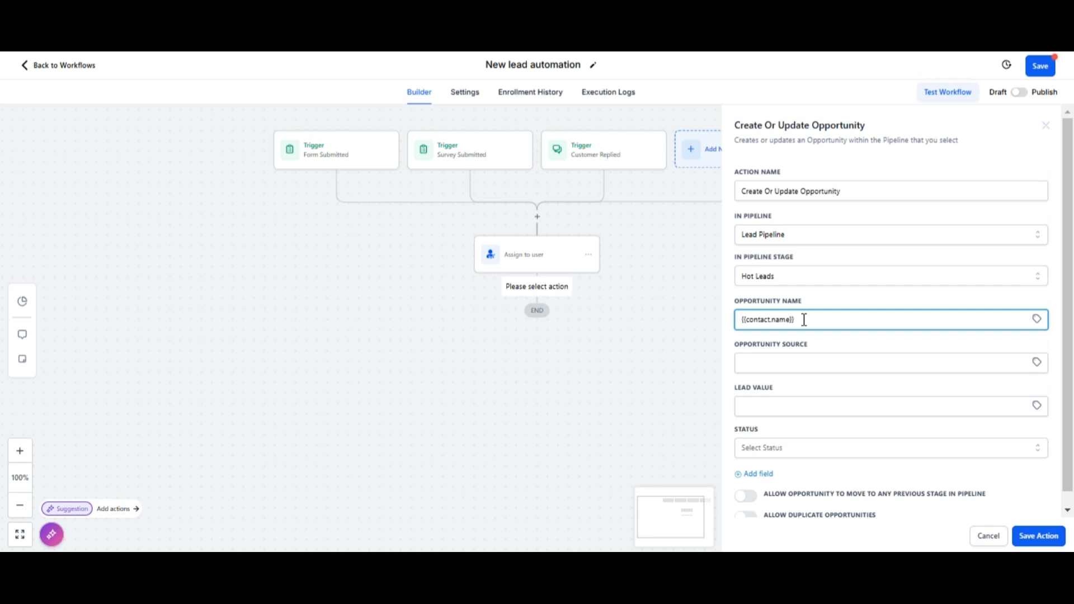
drag(775, 388, 736, 392)
click(784, 392)
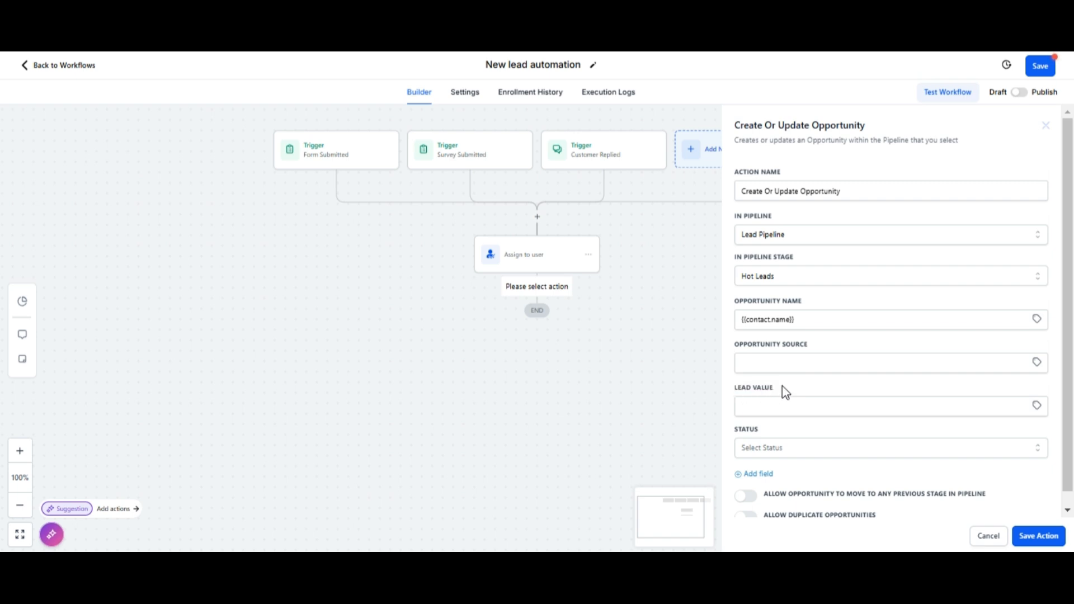
click(783, 448)
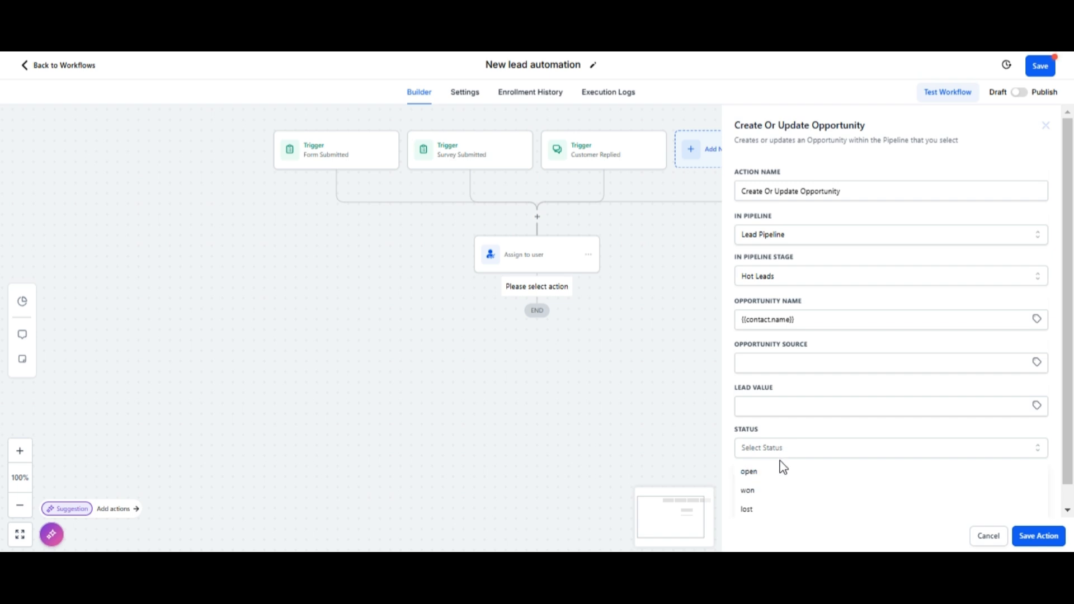
click(774, 471)
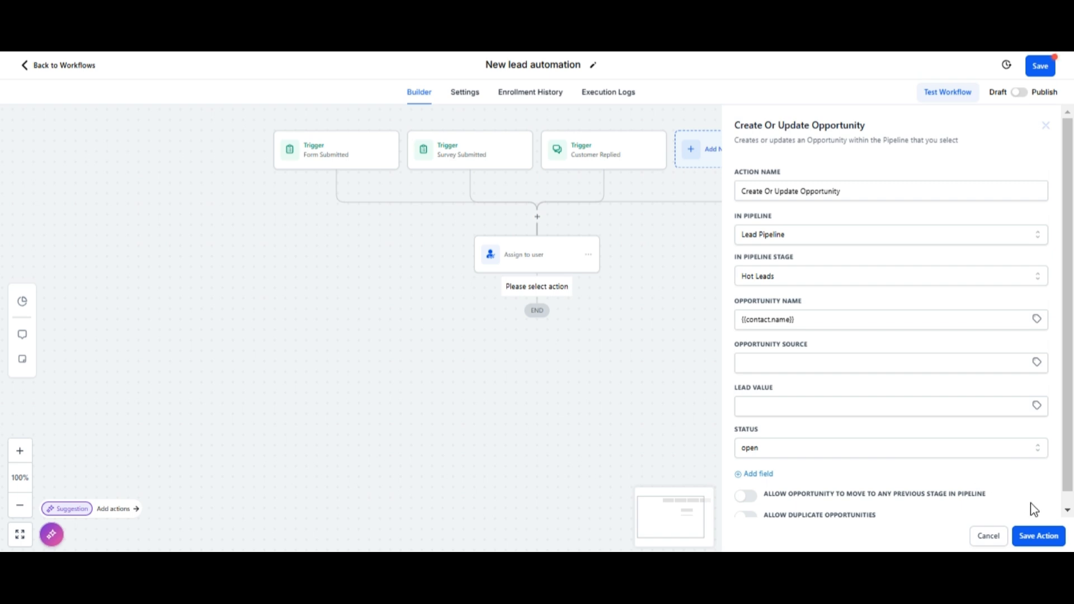
click(1037, 538)
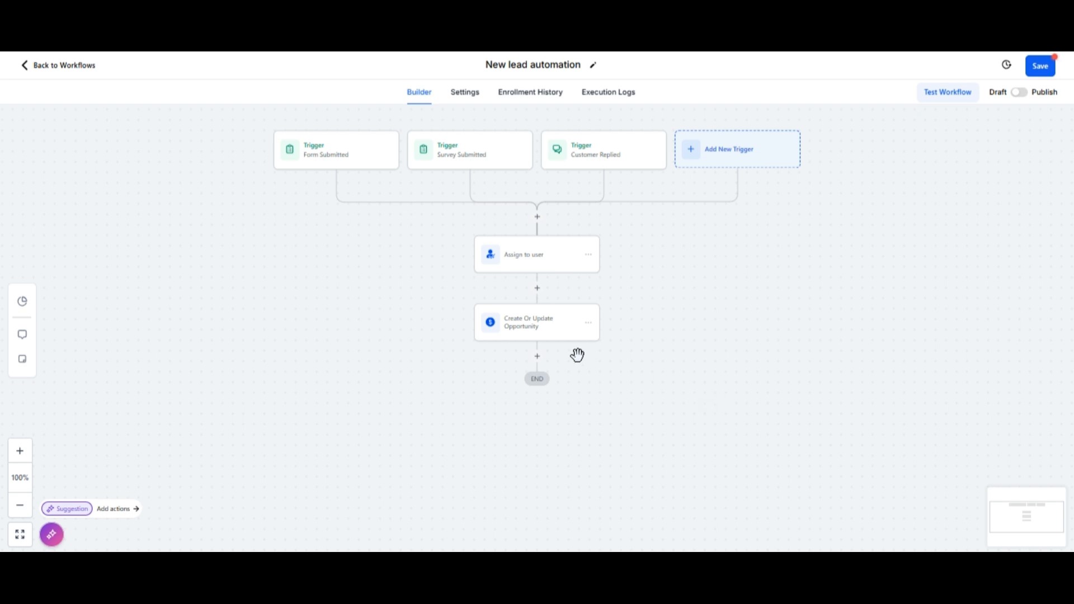
Step: Add a Send Internal Notification action after the opportunity step with notification type Email
click(537, 357)
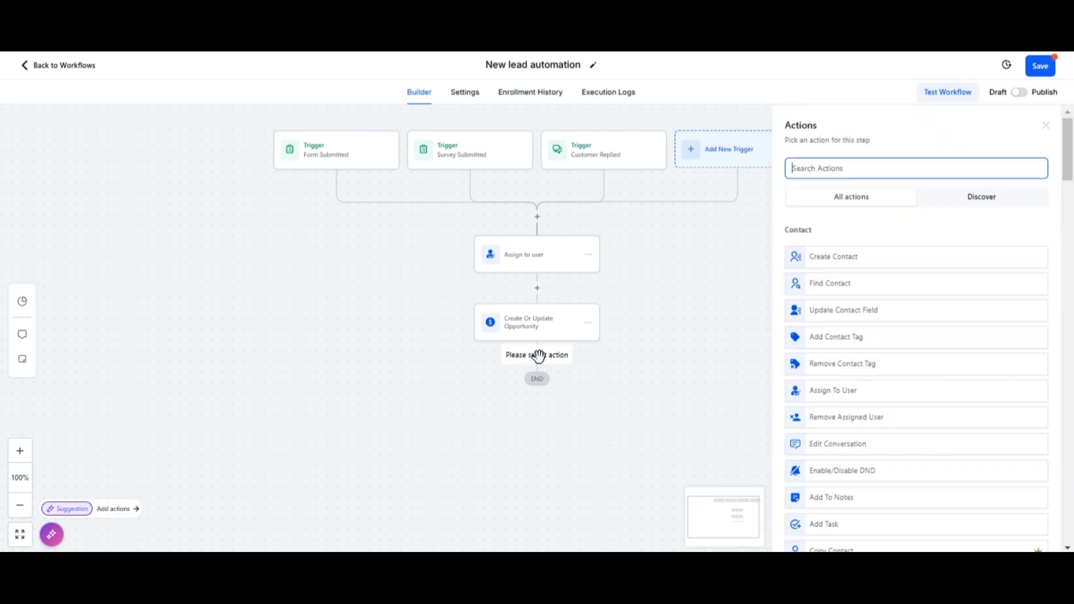
text(internal)
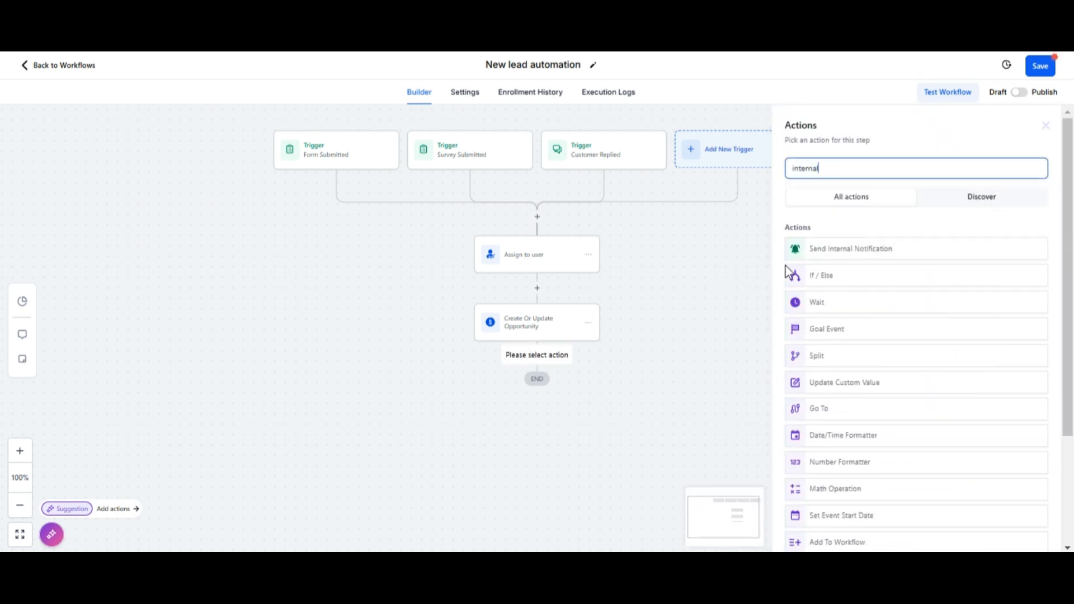
click(827, 250)
click(846, 239)
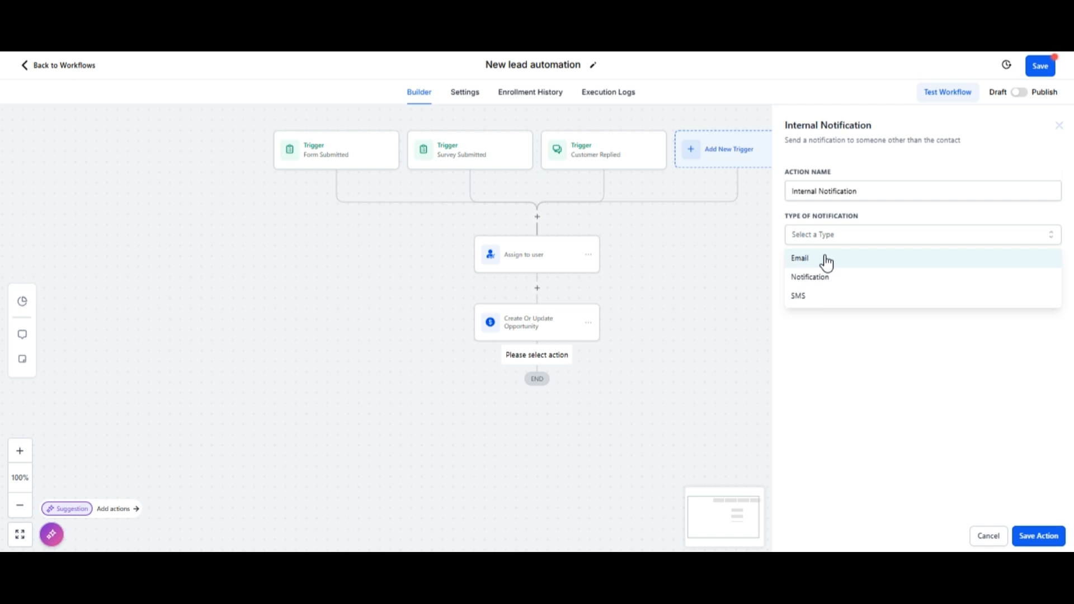
click(859, 266)
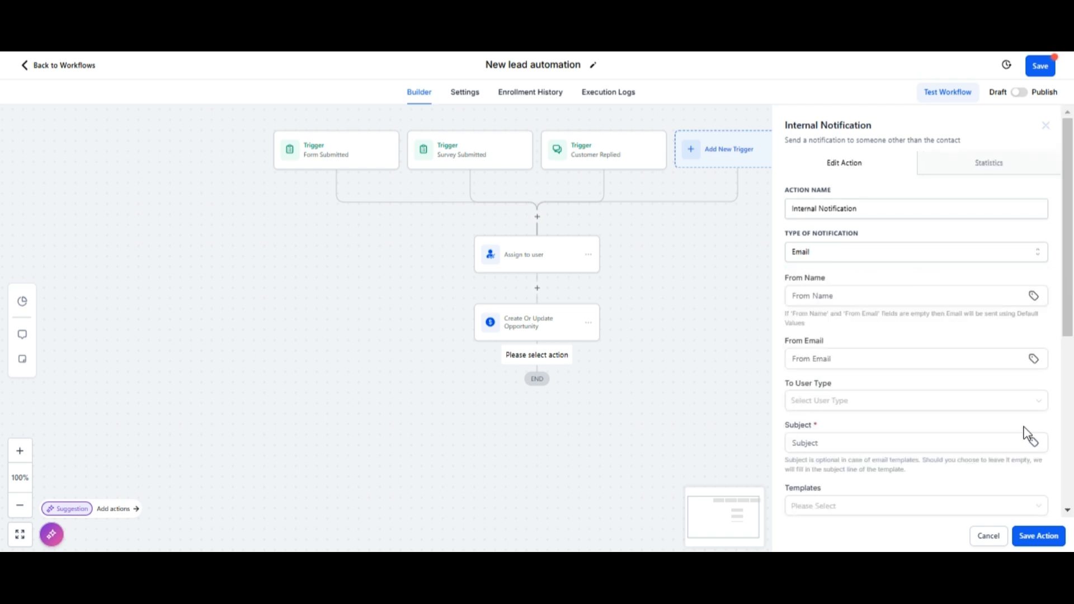
Step: Fill in the sender's name and email address, and set To User Type to Assigned User
click(916, 297)
text(John)
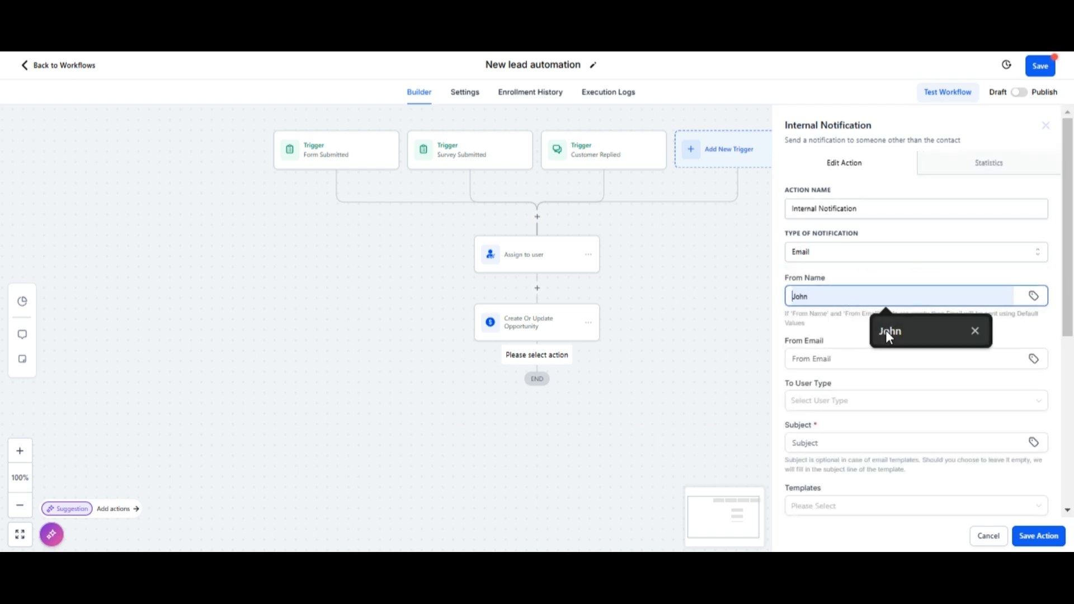
click(892, 358)
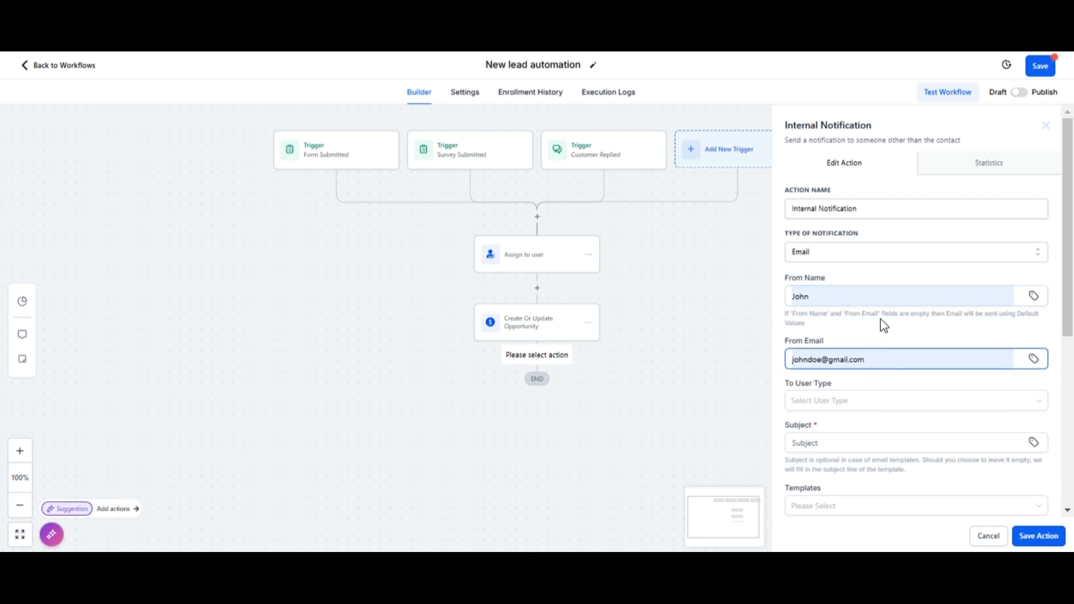
scroll(883, 326, down, 2)
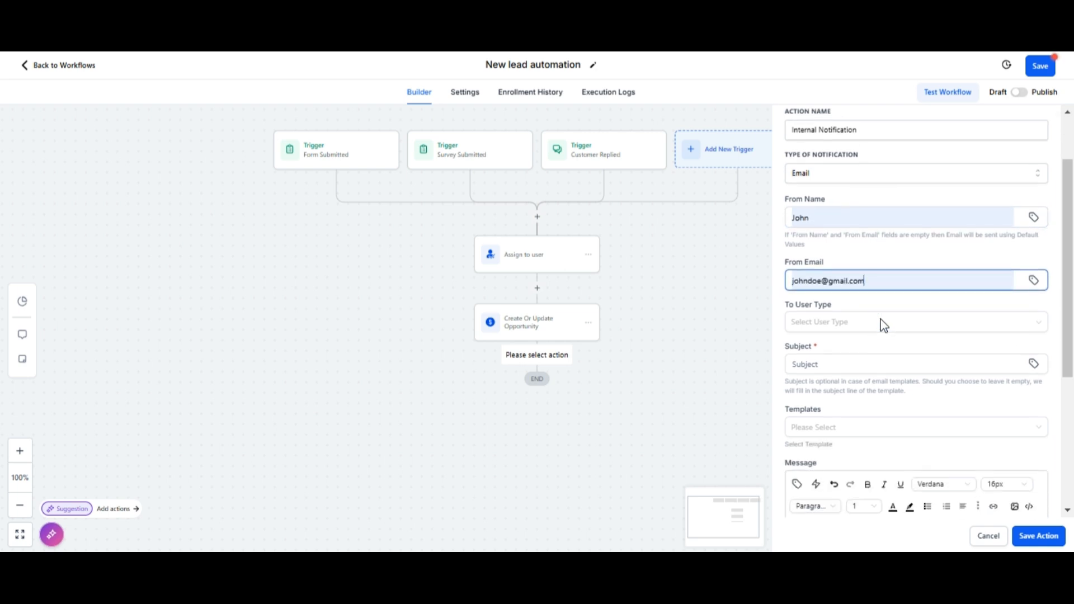
click(882, 325)
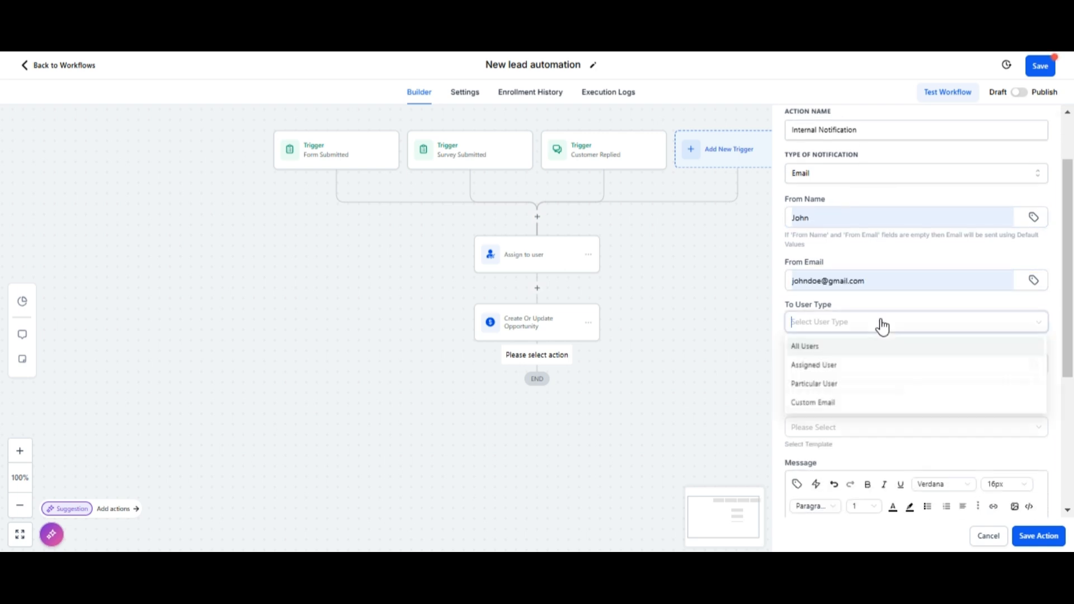
click(842, 365)
Step: Set subject 'New lead in the system' and start the message 'Hi, there is a new lead…'
scroll(871, 339, down, 2)
click(833, 286)
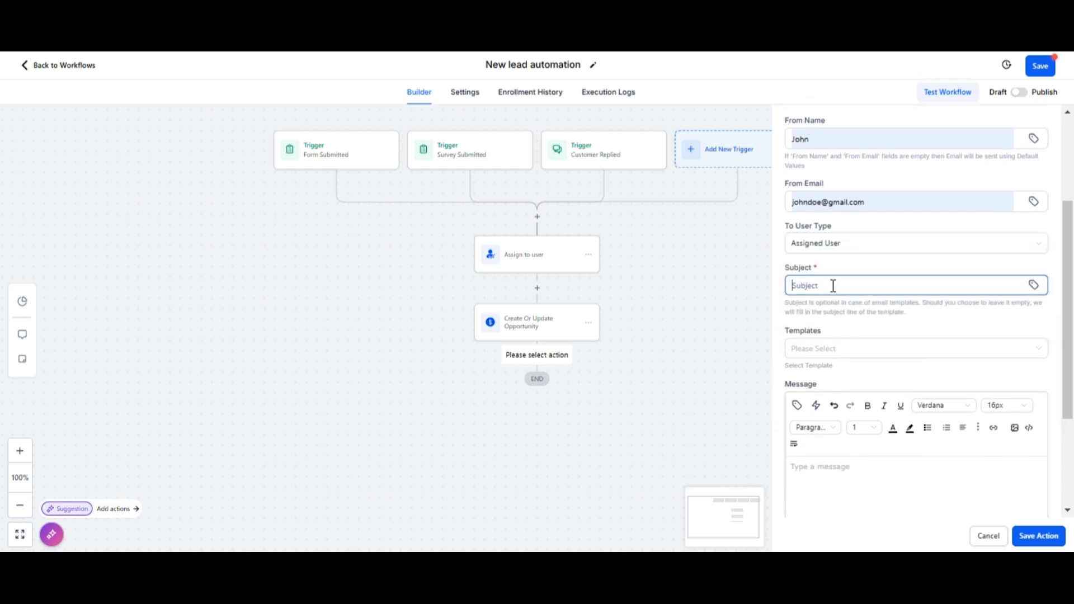
text(New le)
text(ad ()
text(n the system)
click(801, 468)
text(Hi)
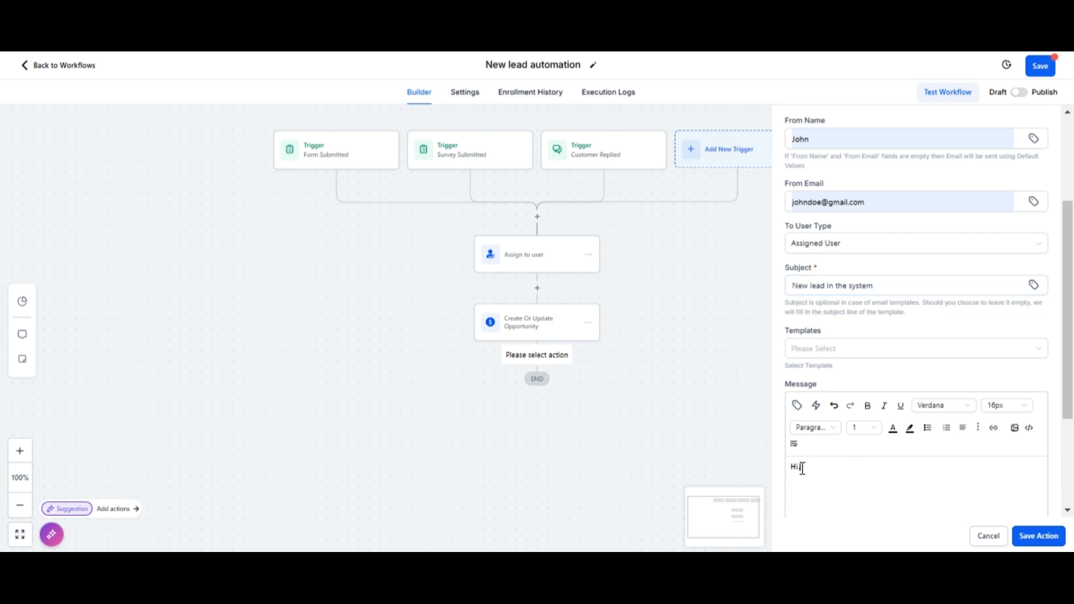
text(, there is a new lead in the system. here are the d)
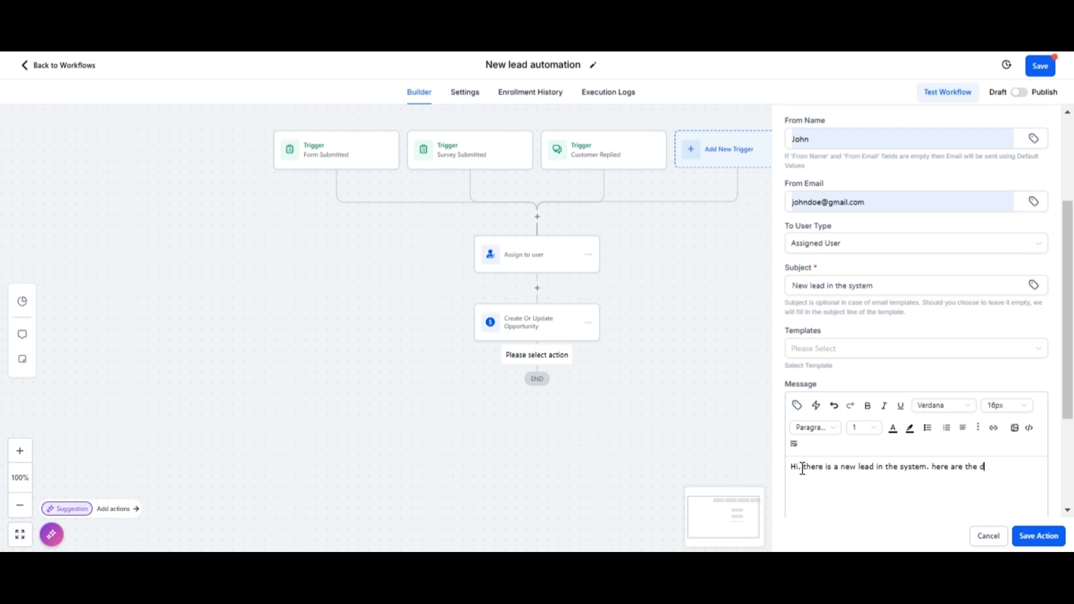
text(etails:)
Step: Insert the contact's Full Name, Email and Phone merge fields into the message
click(797, 405)
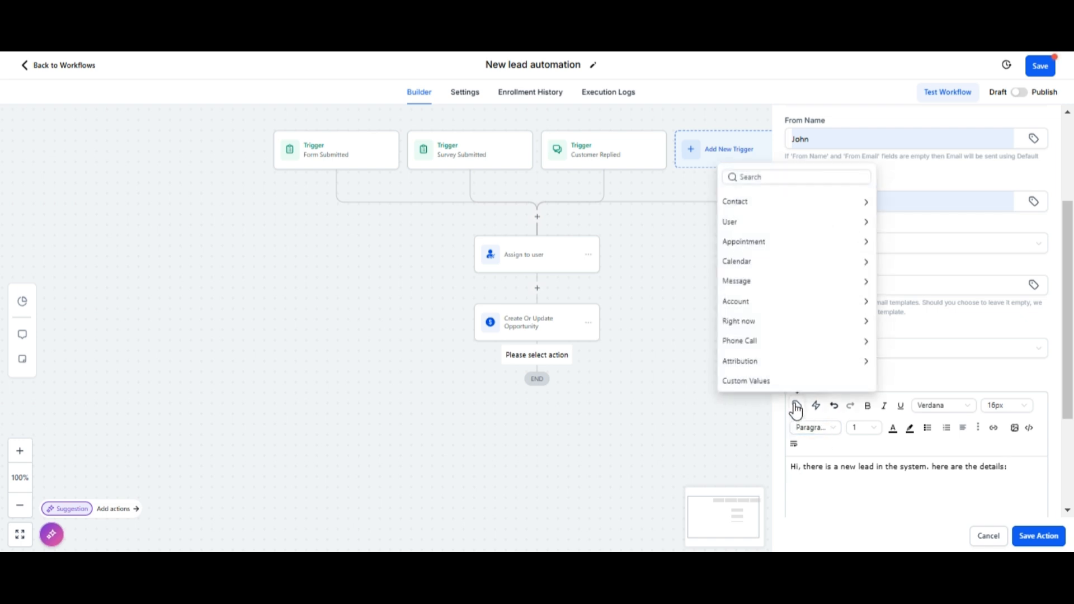
click(807, 206)
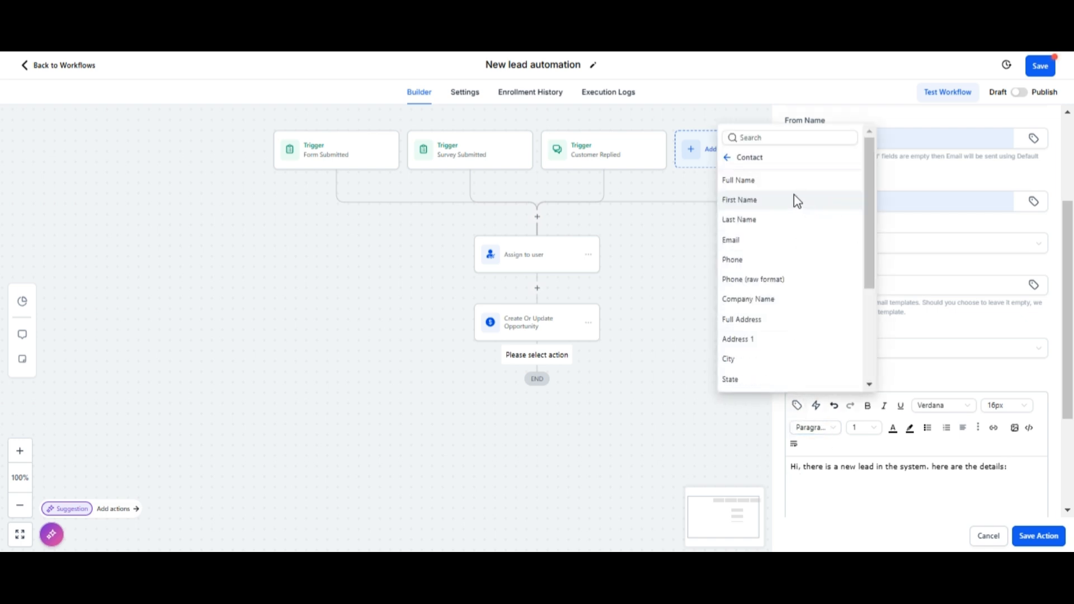
click(767, 180)
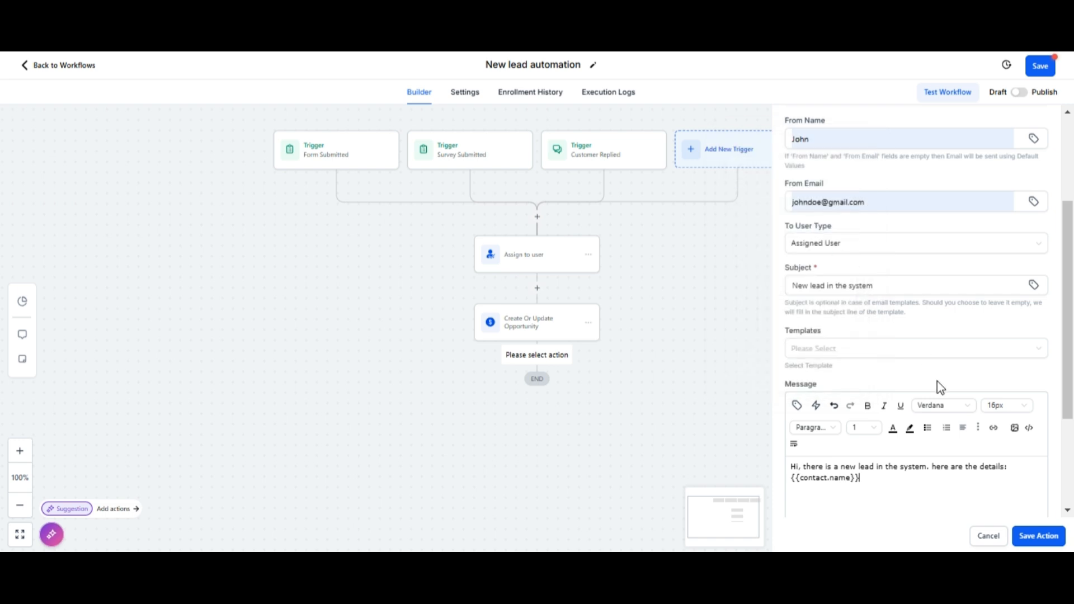
click(798, 407)
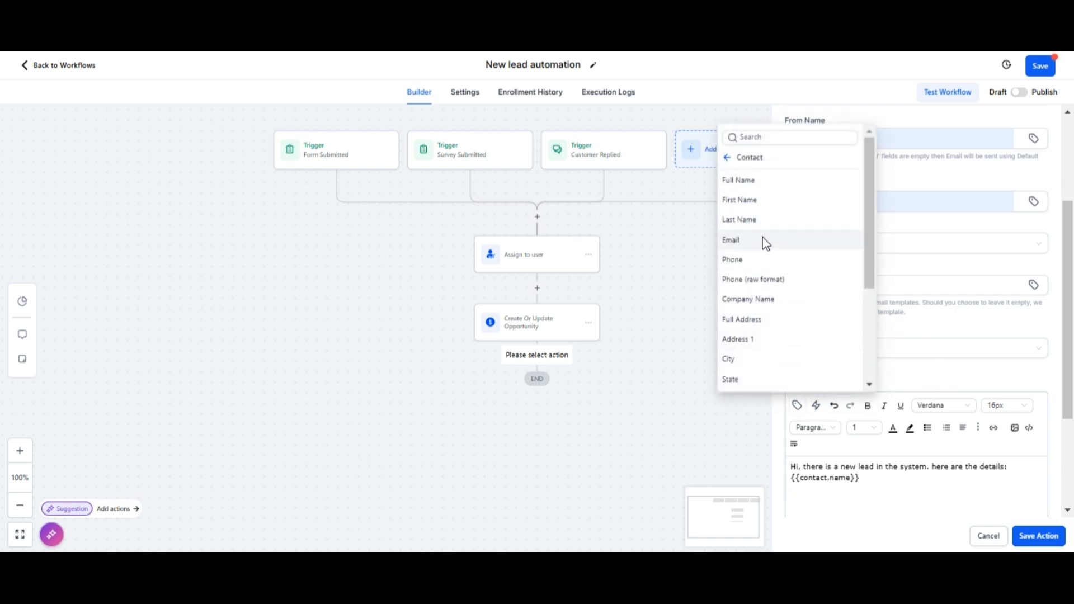
click(761, 246)
click(797, 405)
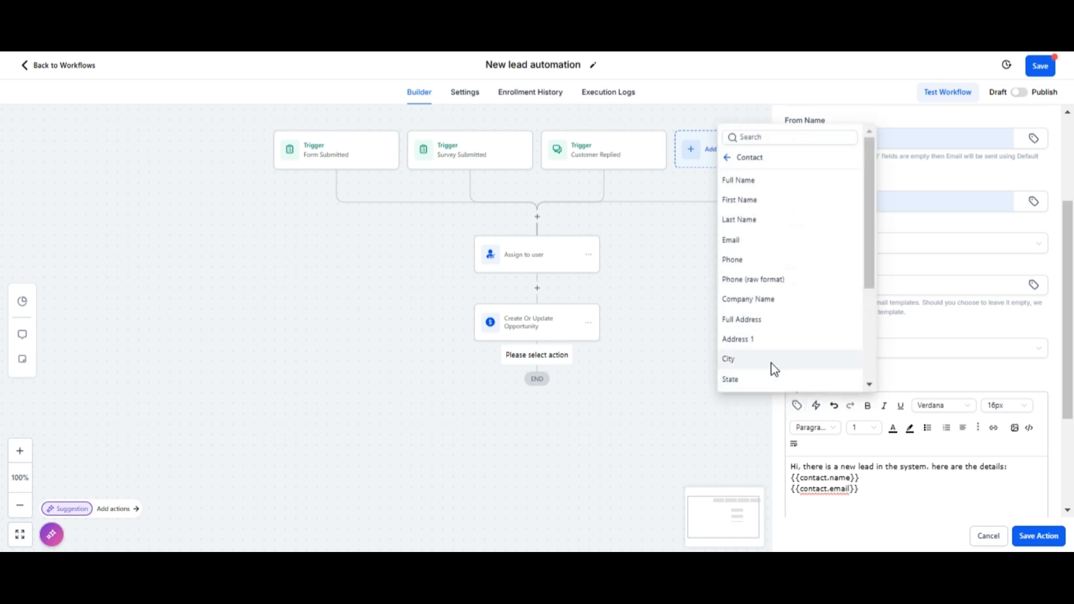
click(752, 260)
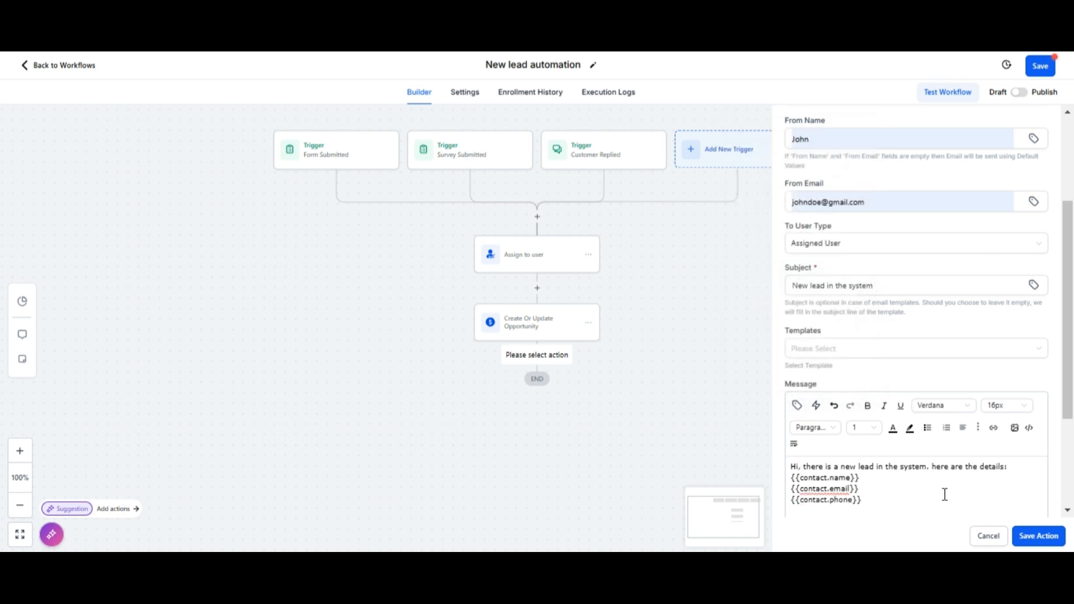
Step: Add the 'Best,' / 'CRM' sign-off on separate lines and save the notification action
key(Return)
text(B)
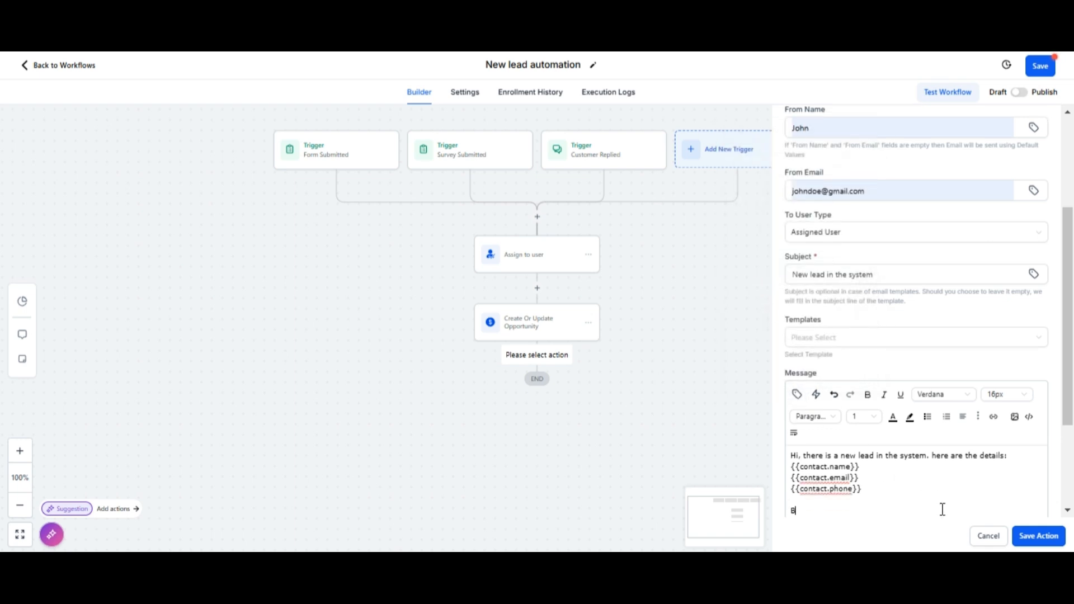
text(est,)
key(Return)
text(CRM)
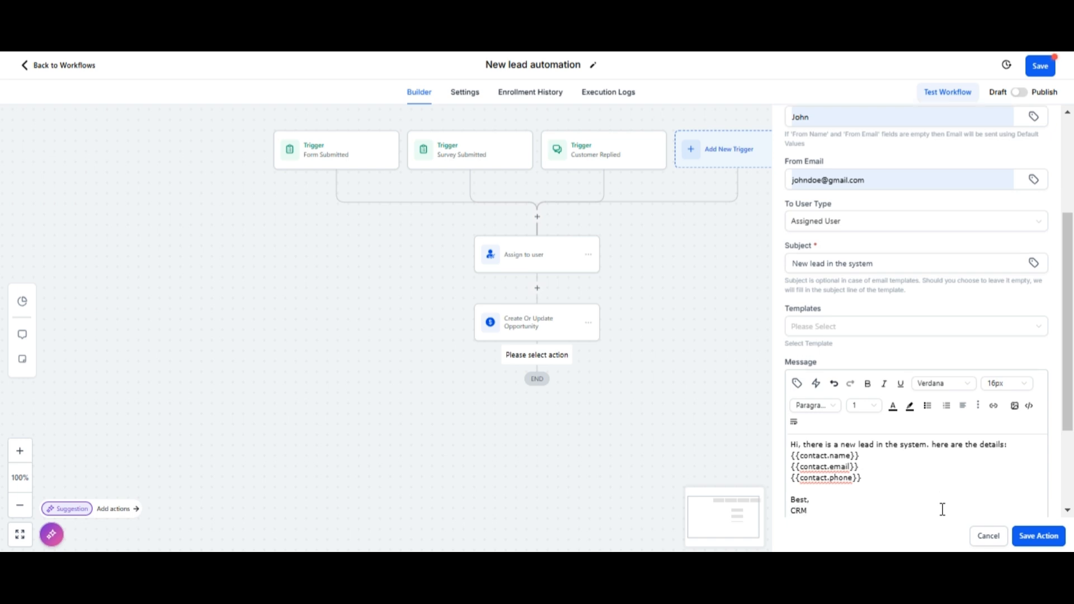
click(1040, 537)
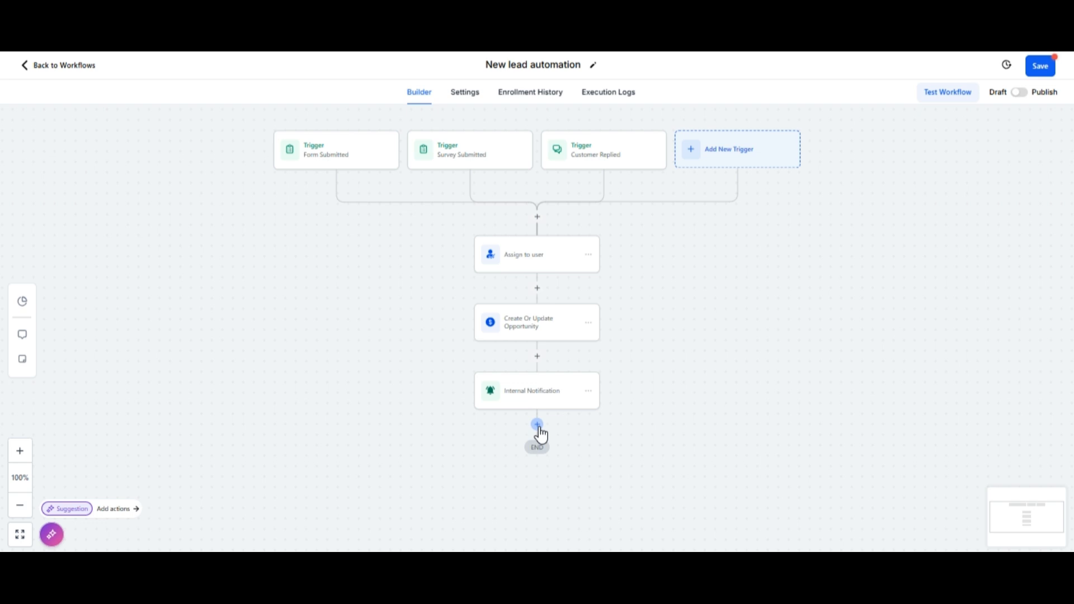
Step: Add an Add Task step titled 'Follow-up the new lead' followed by the contact's full name
click(537, 425)
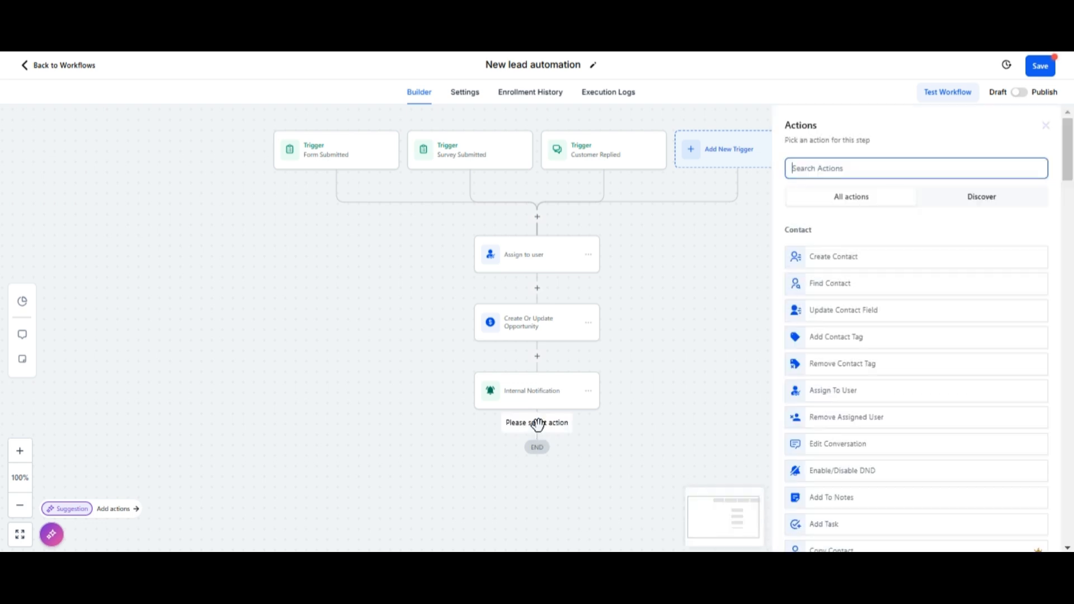
text(add)
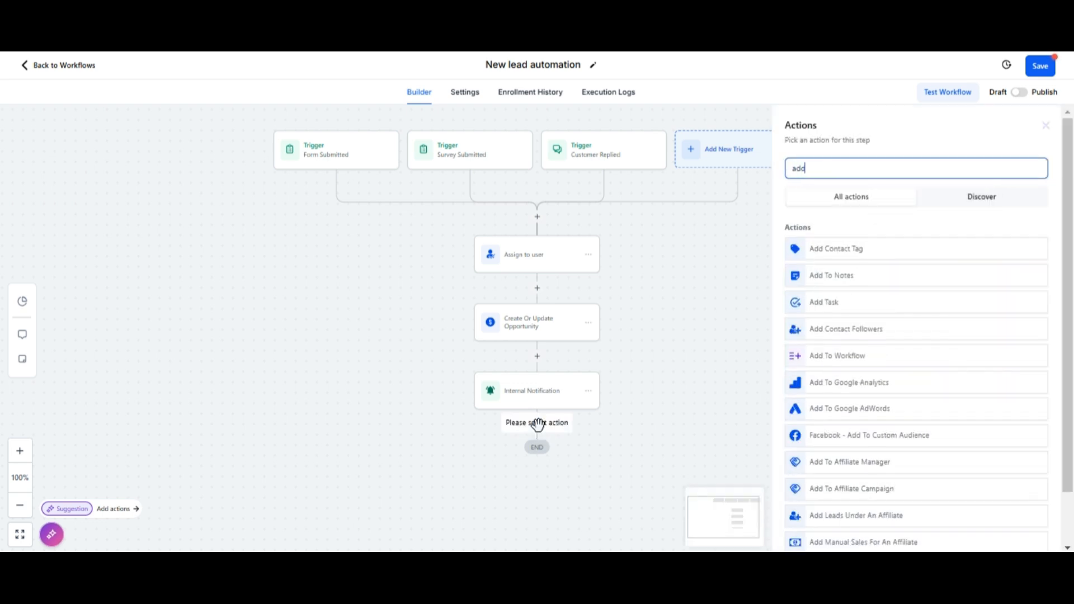
click(812, 305)
click(817, 229)
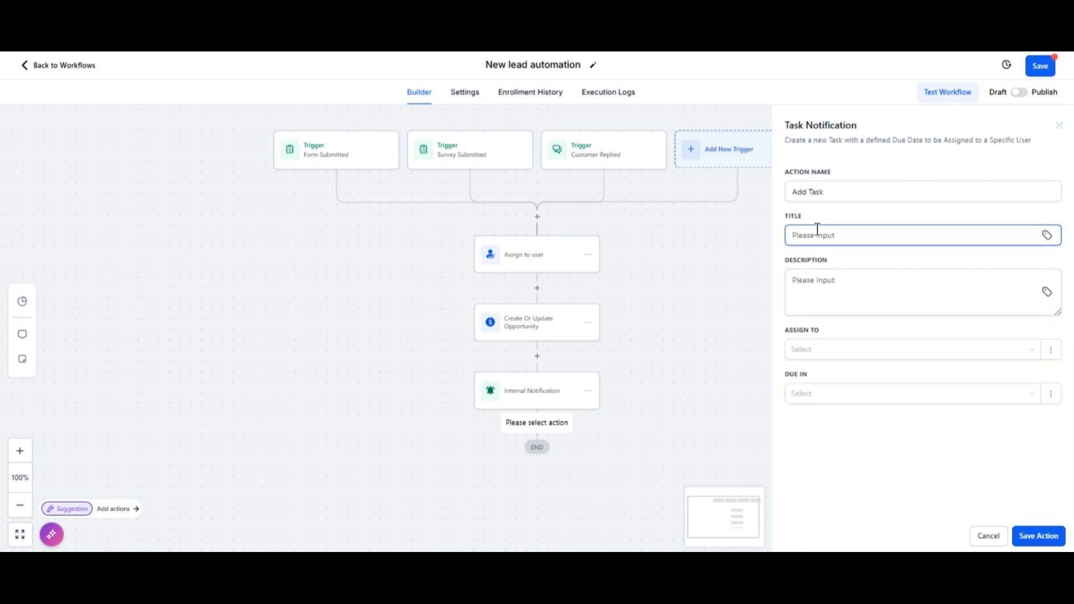
text(Follow-up the new lead)
click(1047, 236)
click(1015, 288)
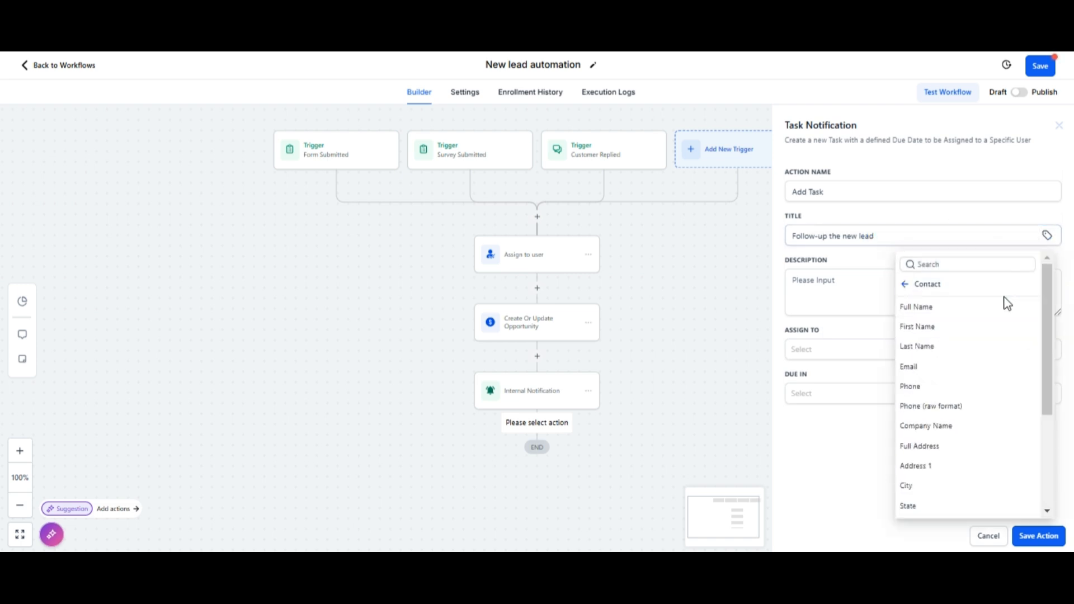
click(966, 306)
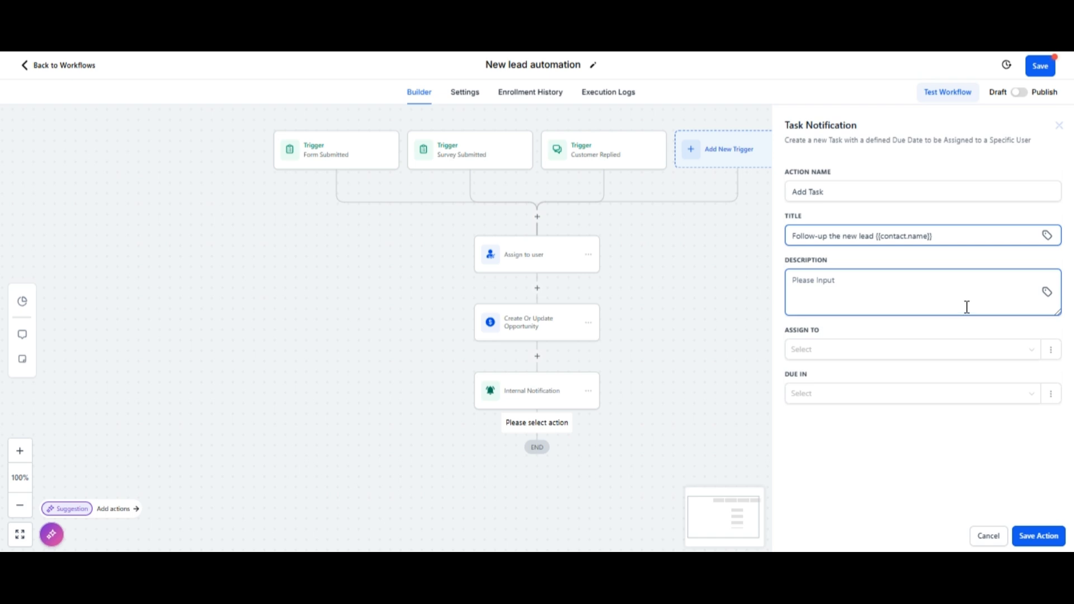
Step: Write the description 'Hi, please check conversation status for' with the contact's name, email and phone
click(968, 286)
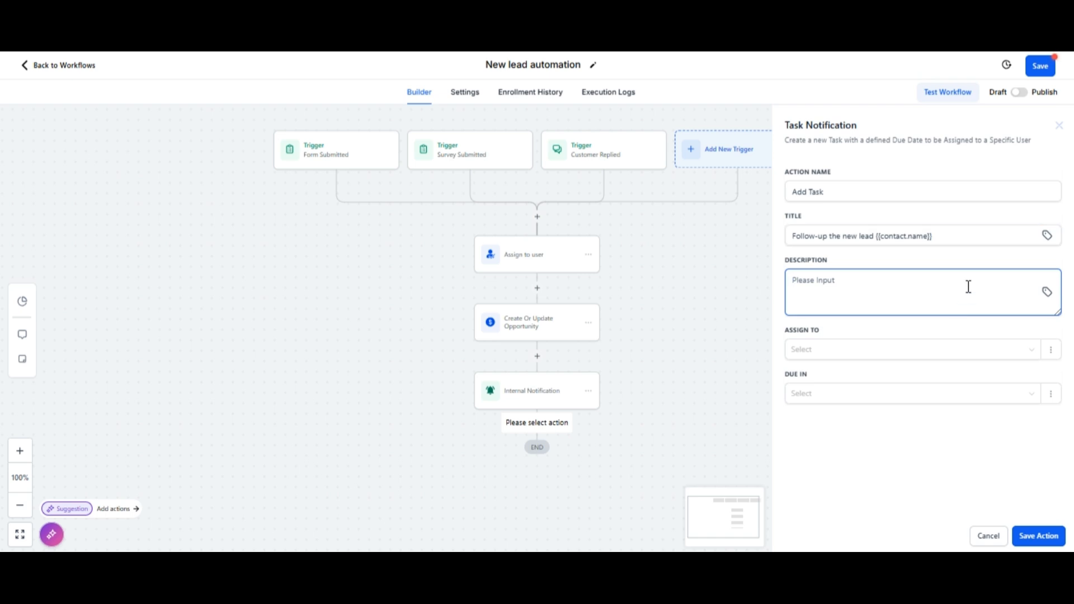
text(Hi, please check conversation status for)
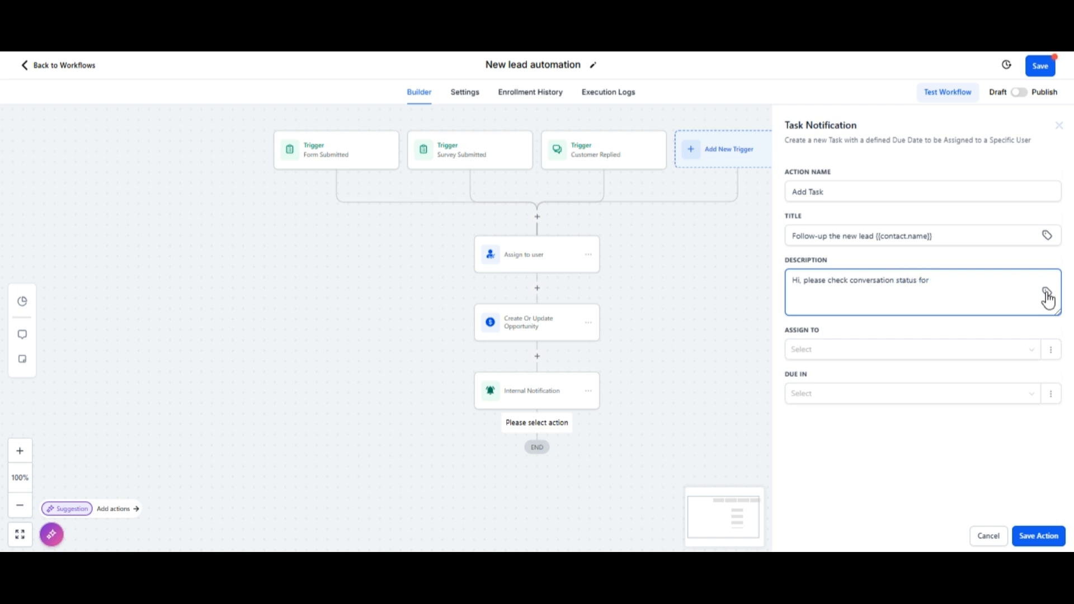
click(1045, 292)
click(961, 345)
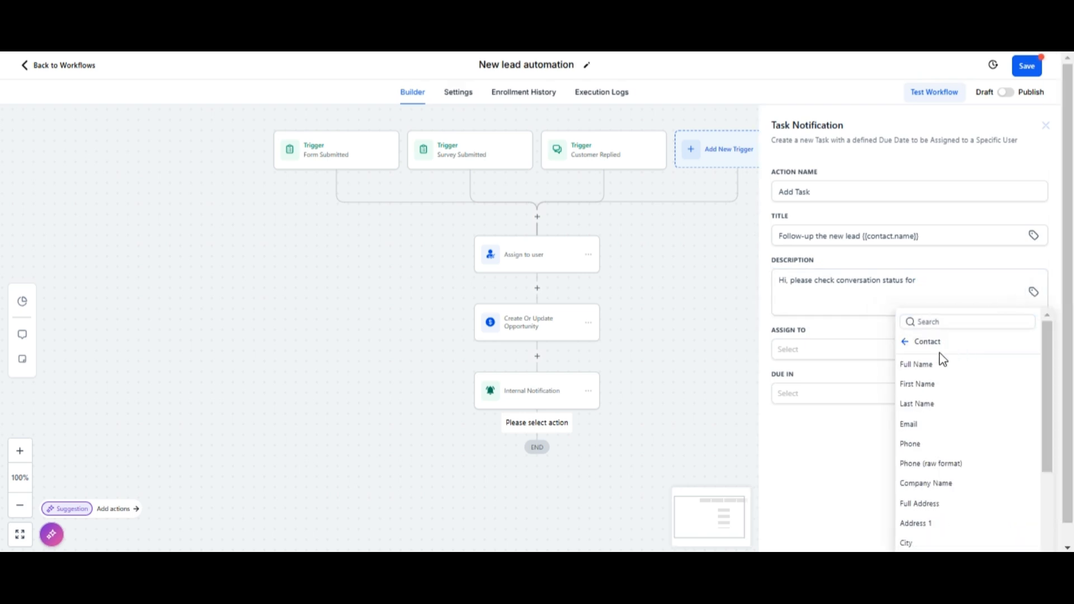
click(942, 363)
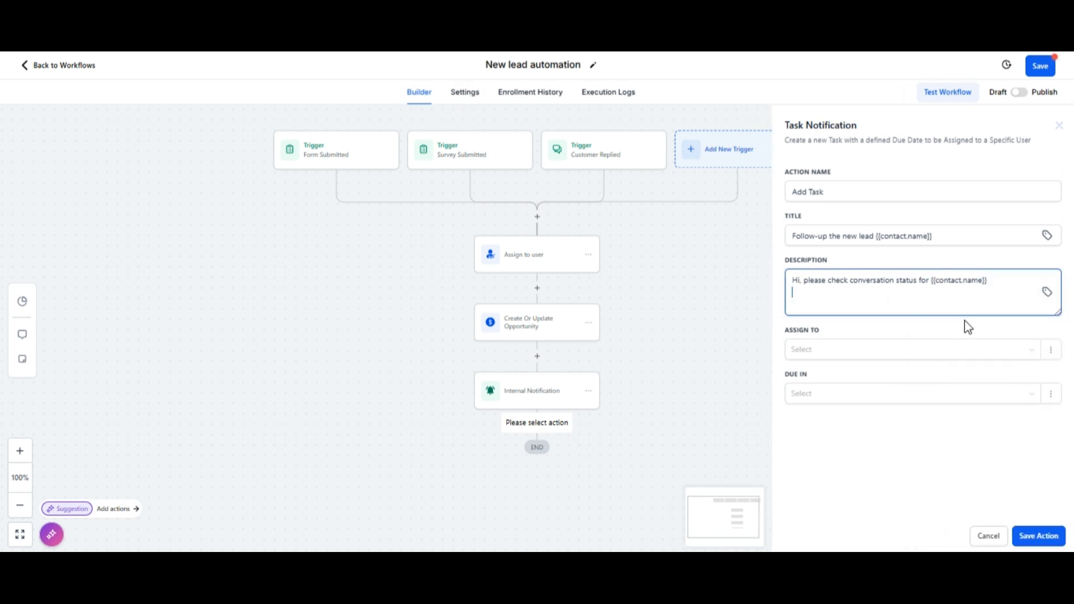
click(1046, 291)
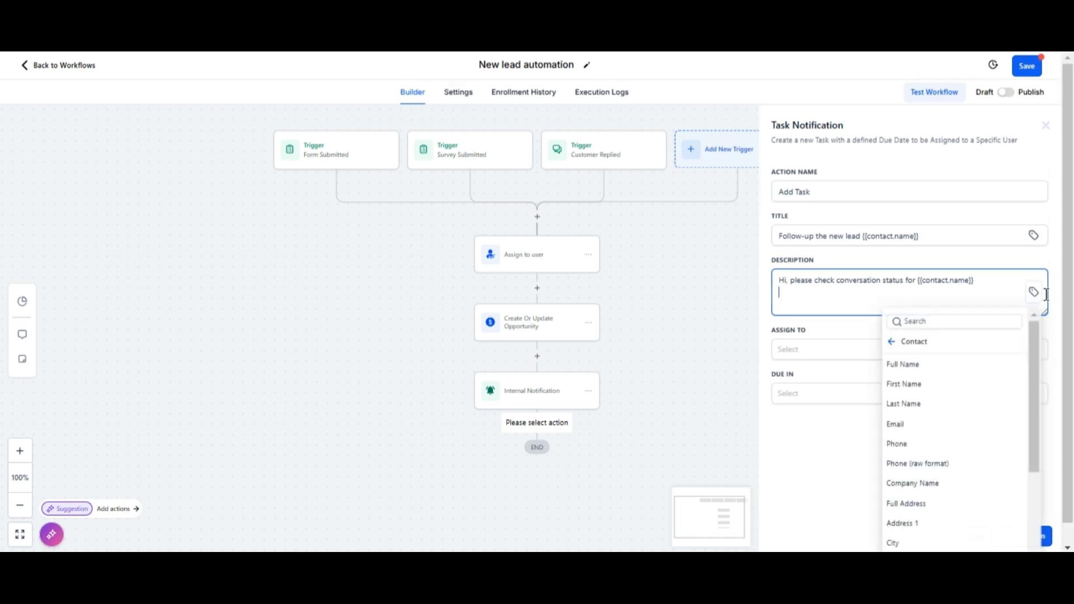
click(910, 423)
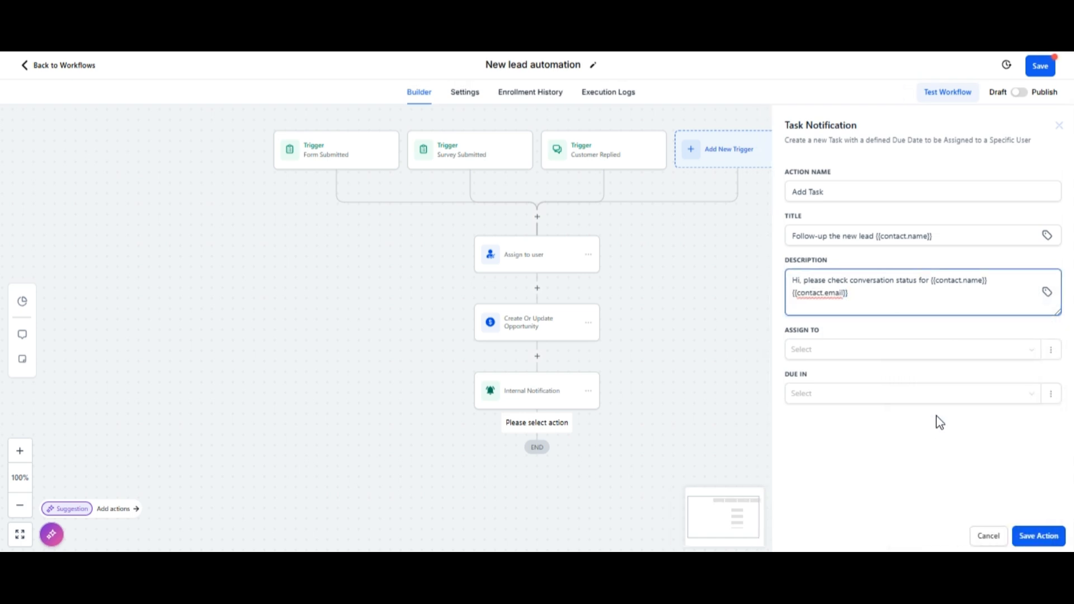
click(1047, 292)
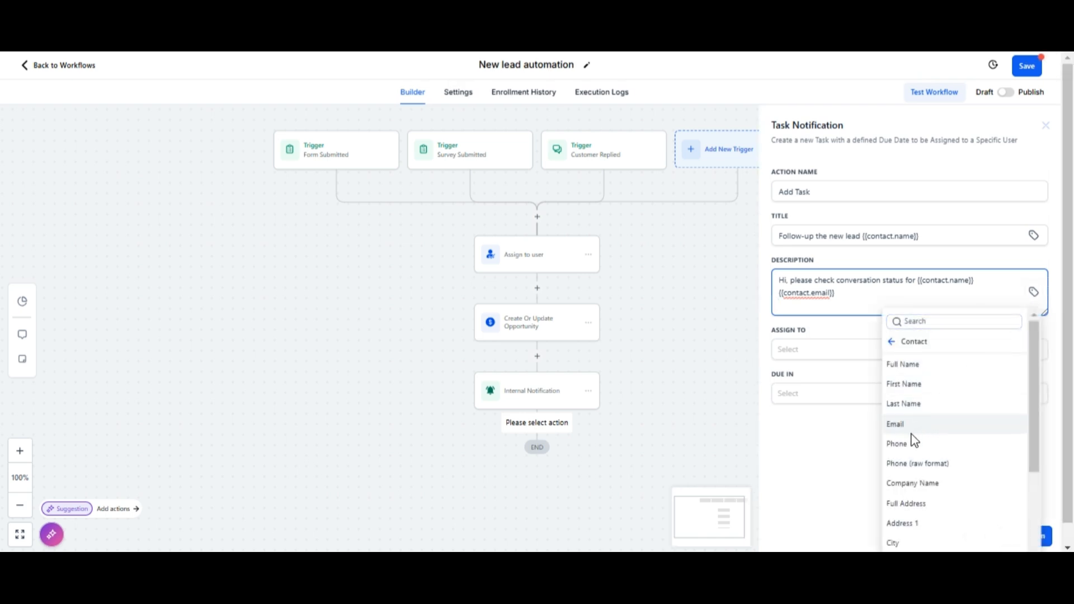
click(898, 443)
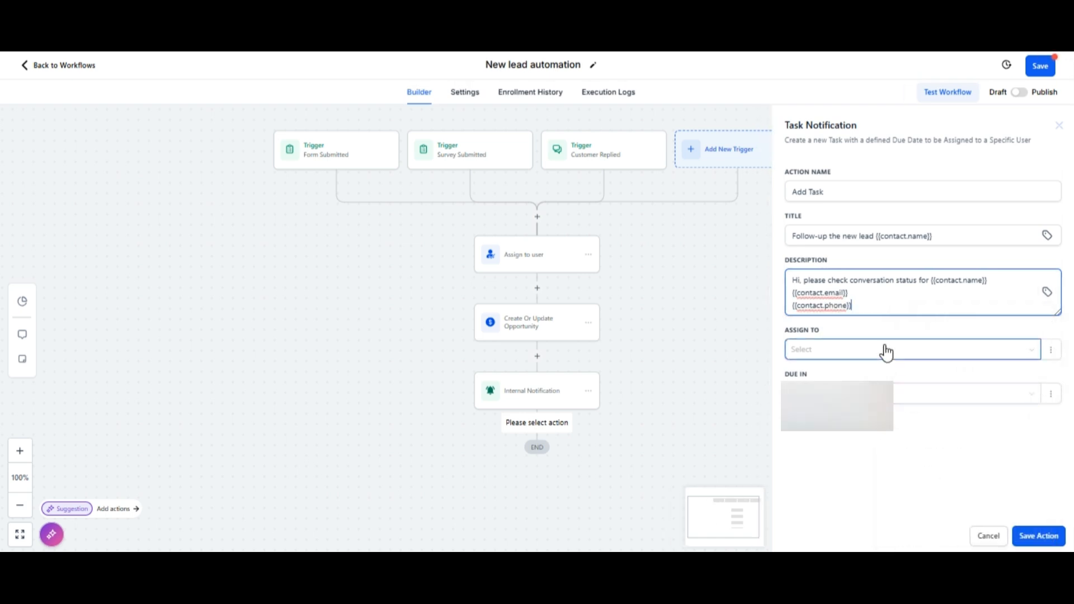
Step: Assign the task to the contact's assigned user, due in 2 Days, and save the step
click(886, 351)
click(849, 373)
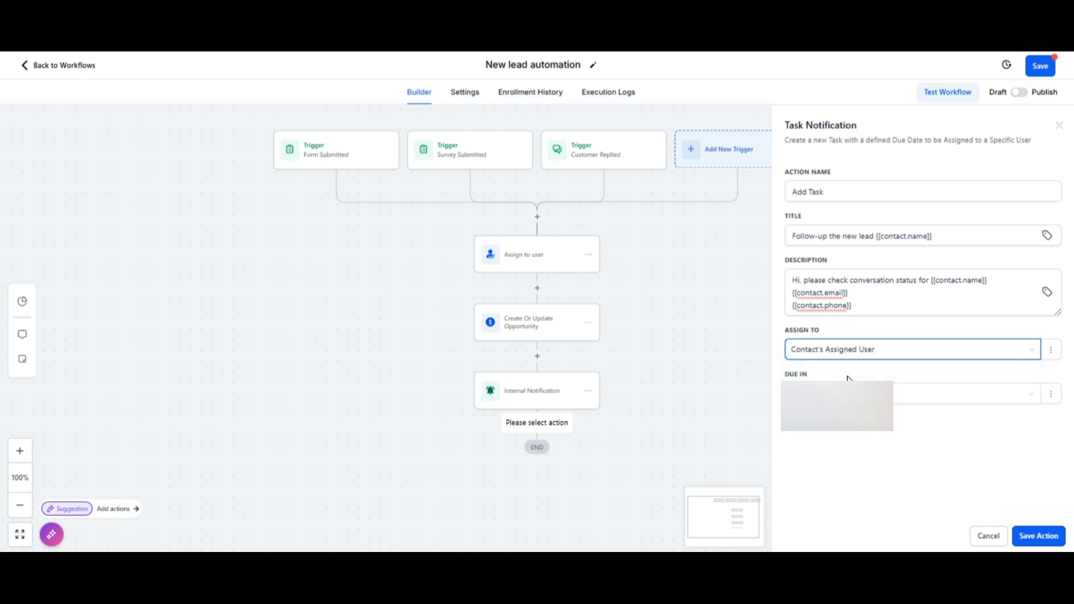
click(843, 402)
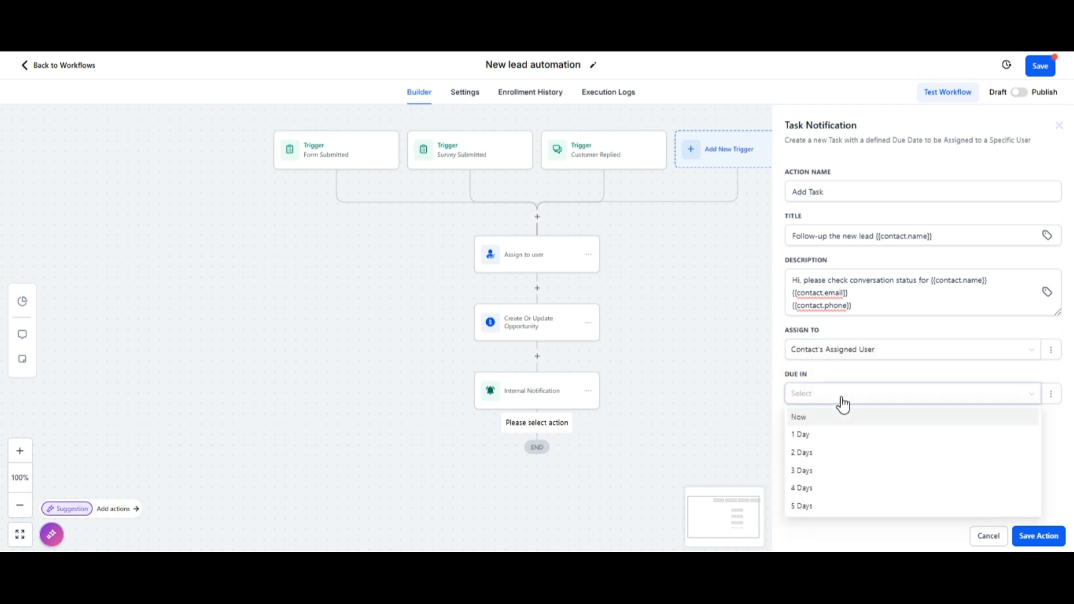
click(802, 451)
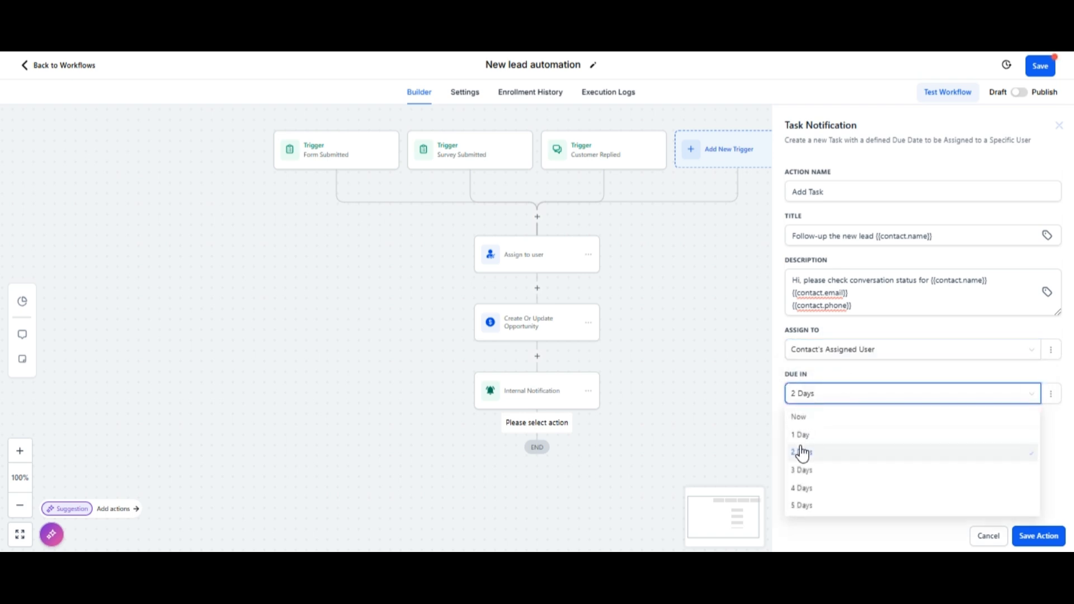
click(1035, 538)
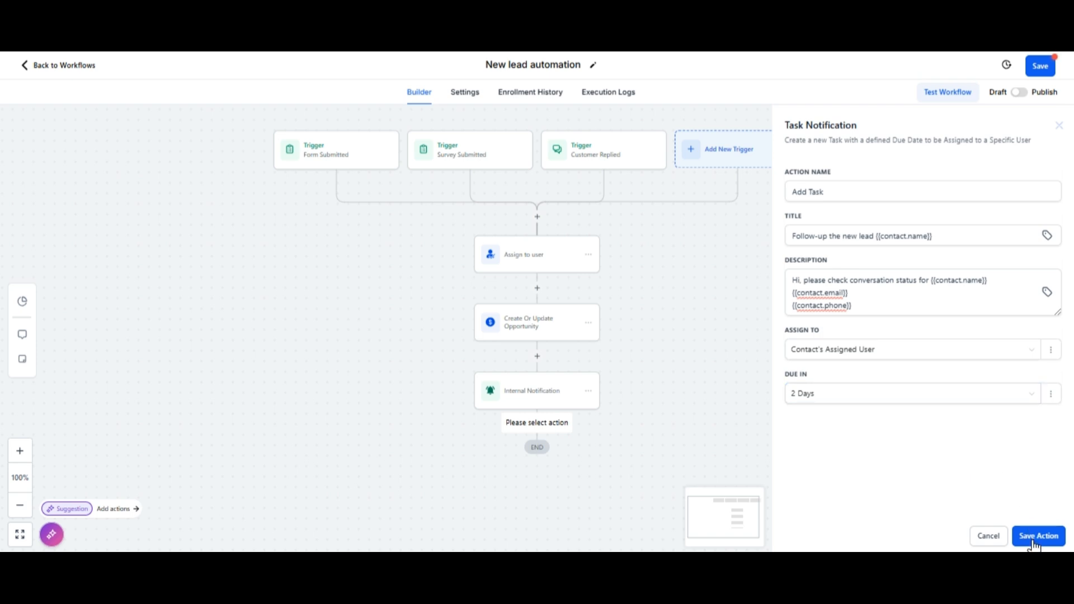
scroll(684, 422, down, 3)
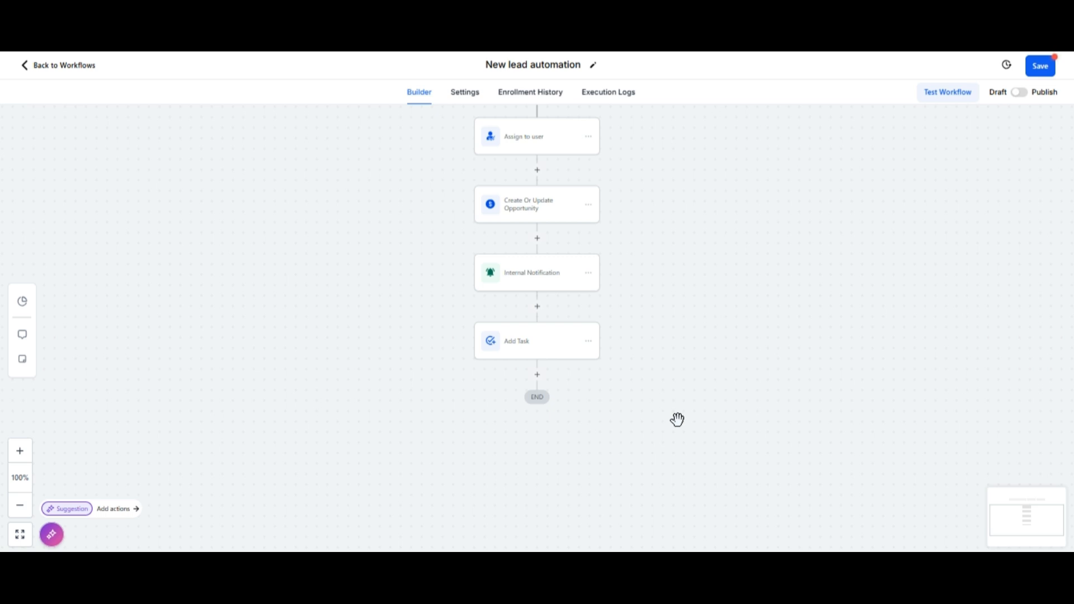
Step: Add a Wait step named 'Wait for few seconds' with a 0.5-minute delay after Add Task
click(540, 378)
text(wait)
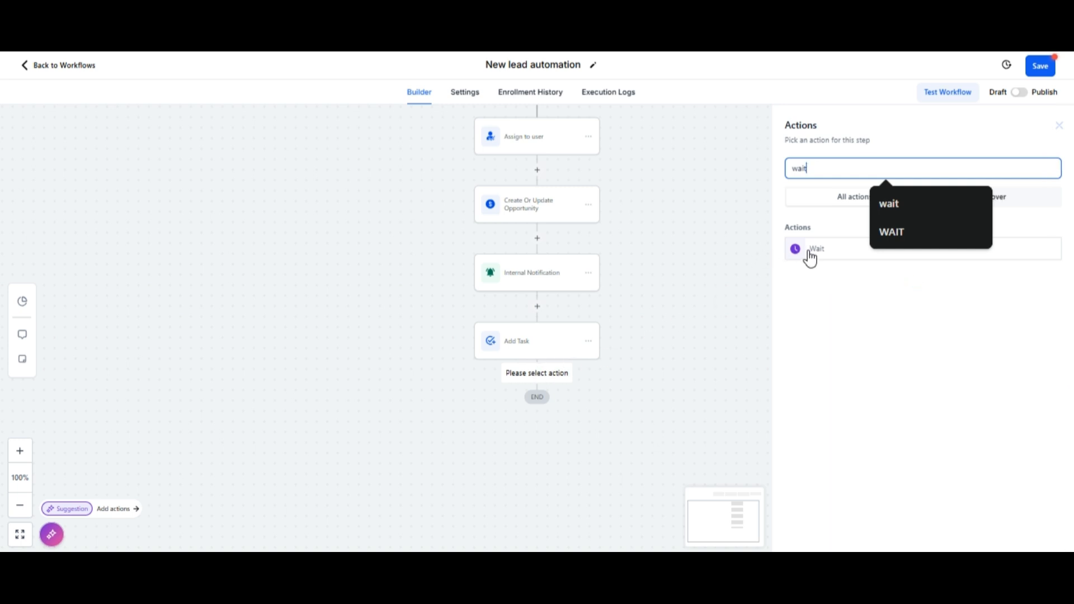
click(809, 252)
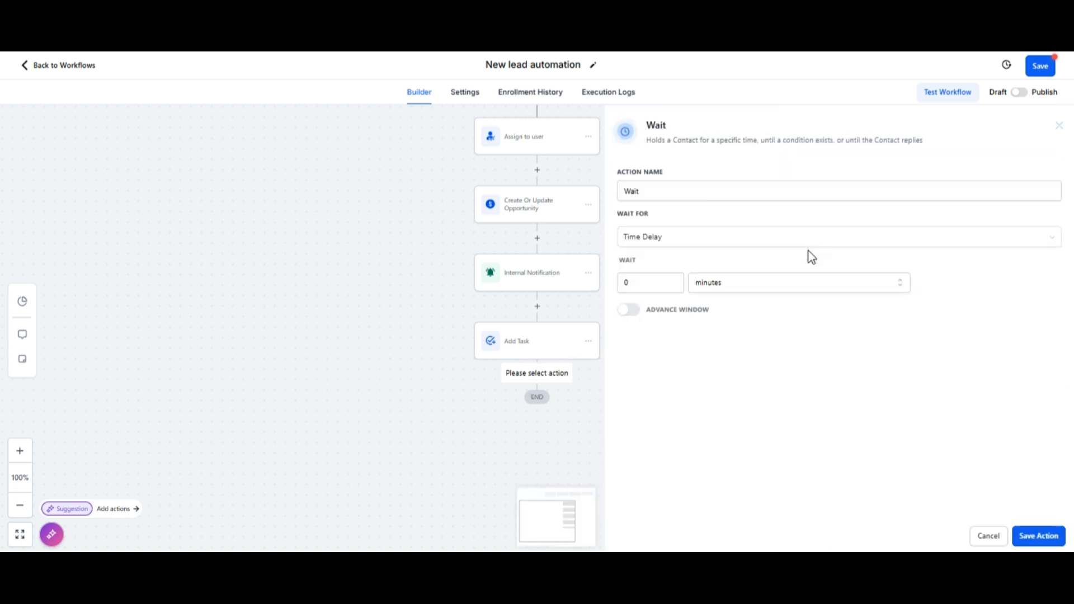
click(742, 189)
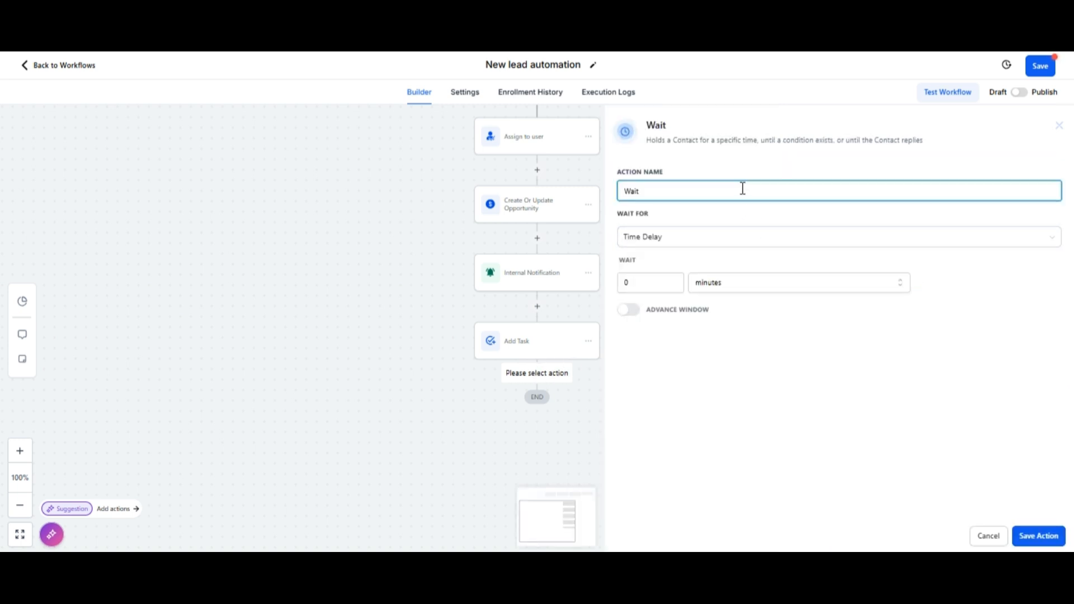
text(for few seconds)
click(655, 285)
text(.5)
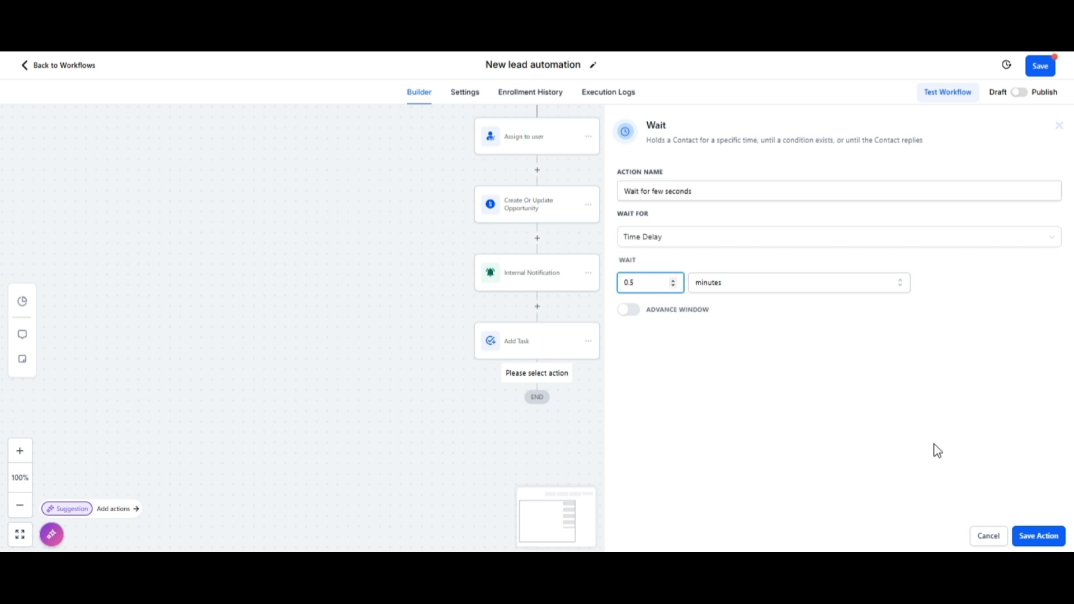
click(1041, 539)
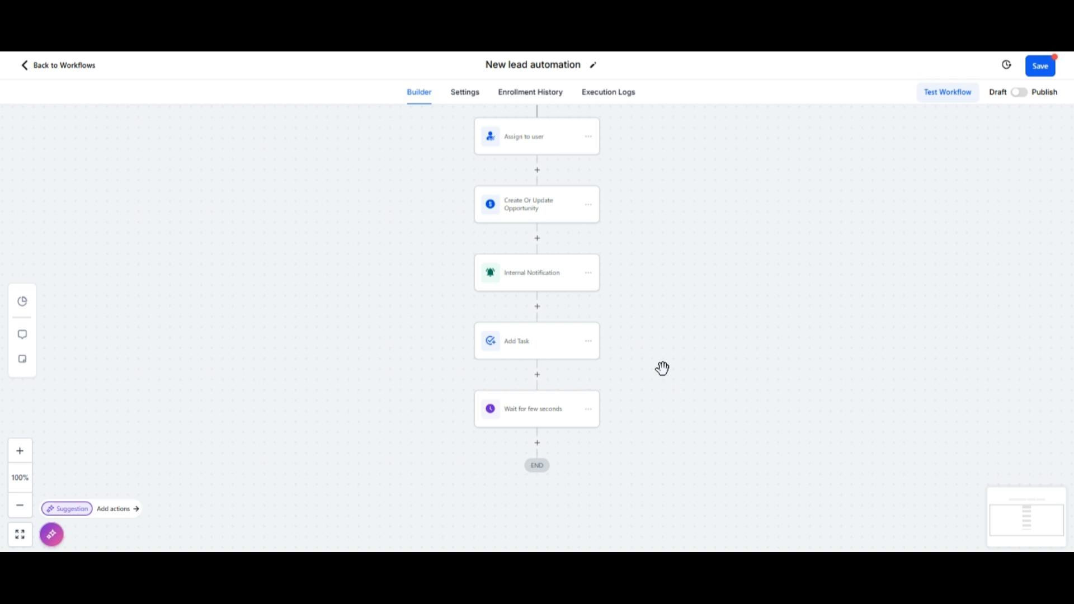
scroll(662, 368, down, 1)
scroll(662, 368, down, 1)
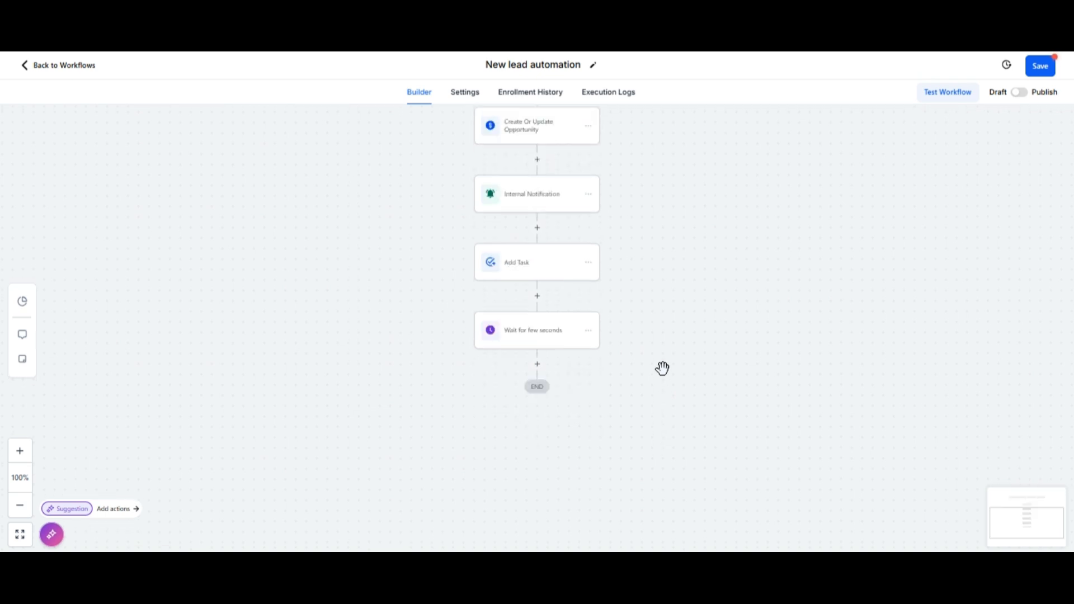
scroll(662, 368, down, 1)
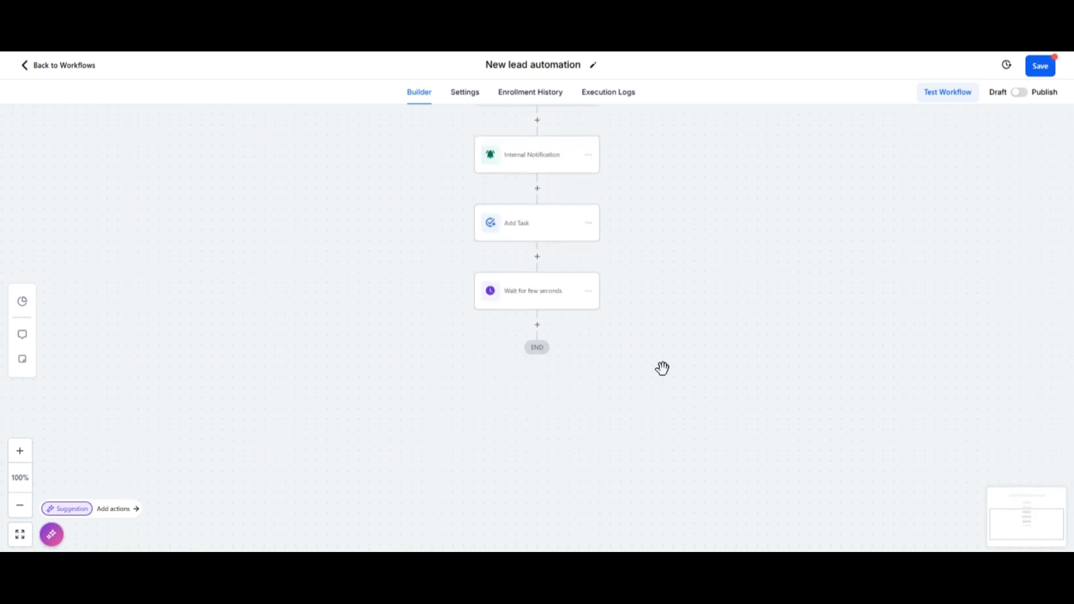
Step: Add a Send Email step after the wait, using the suggested sender name and e-mail address
click(537, 326)
text(email)
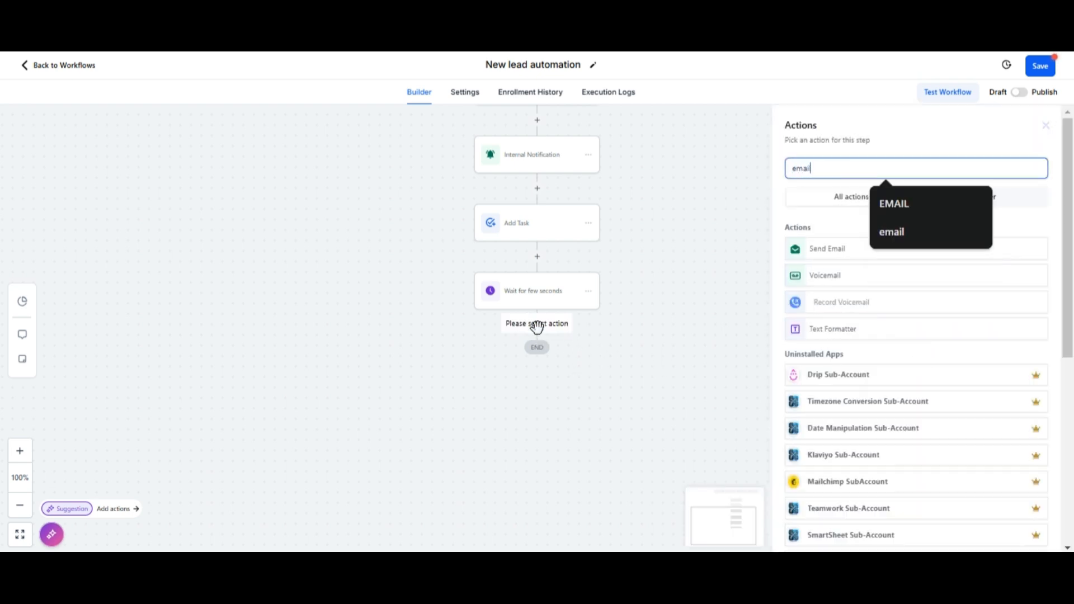
click(819, 256)
click(818, 251)
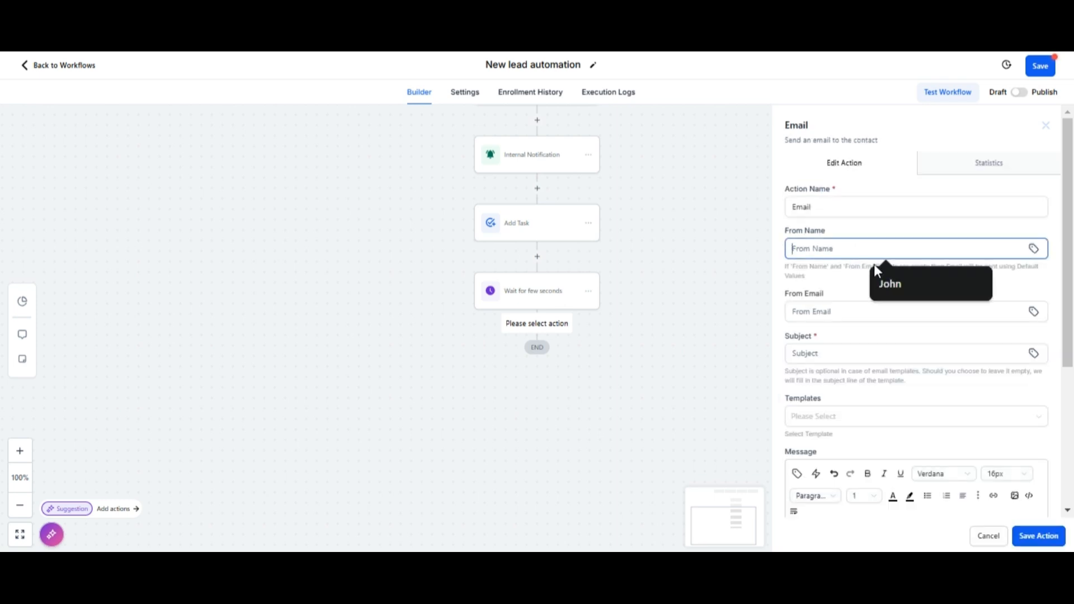
click(867, 283)
click(828, 311)
click(927, 346)
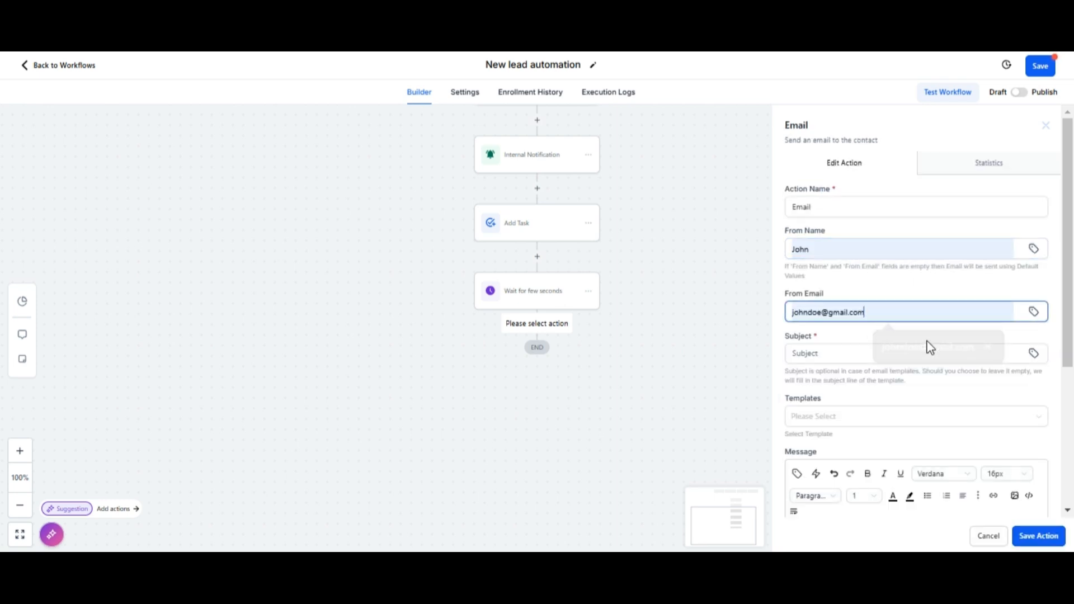
scroll(849, 293, down, 3)
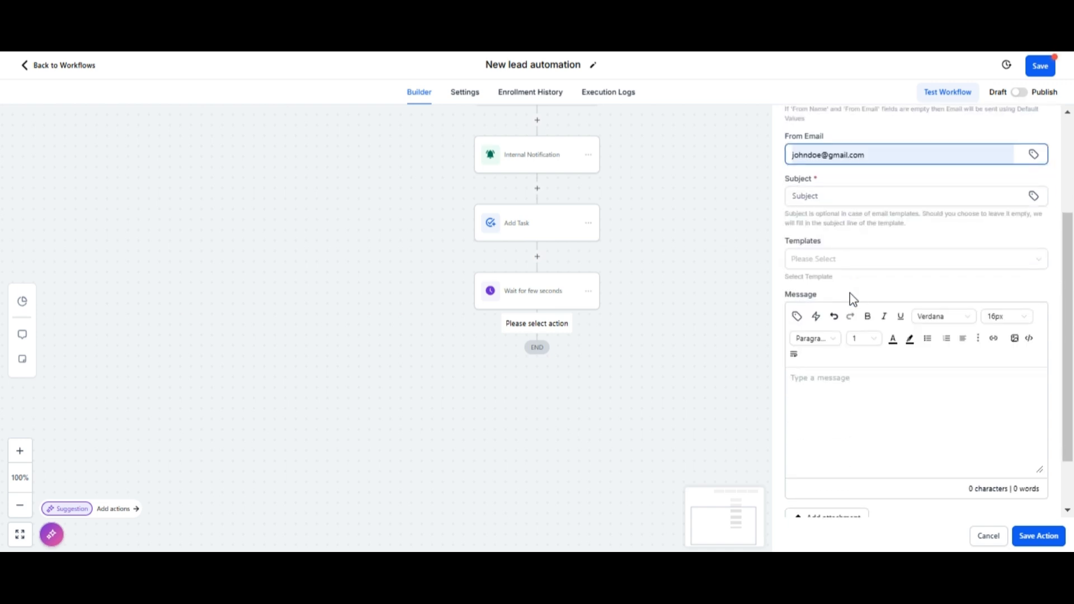
click(825, 260)
Step: Set subject 'Thanks for reaching out', reuse it to open a reply-inviting message, and save the step
click(817, 196)
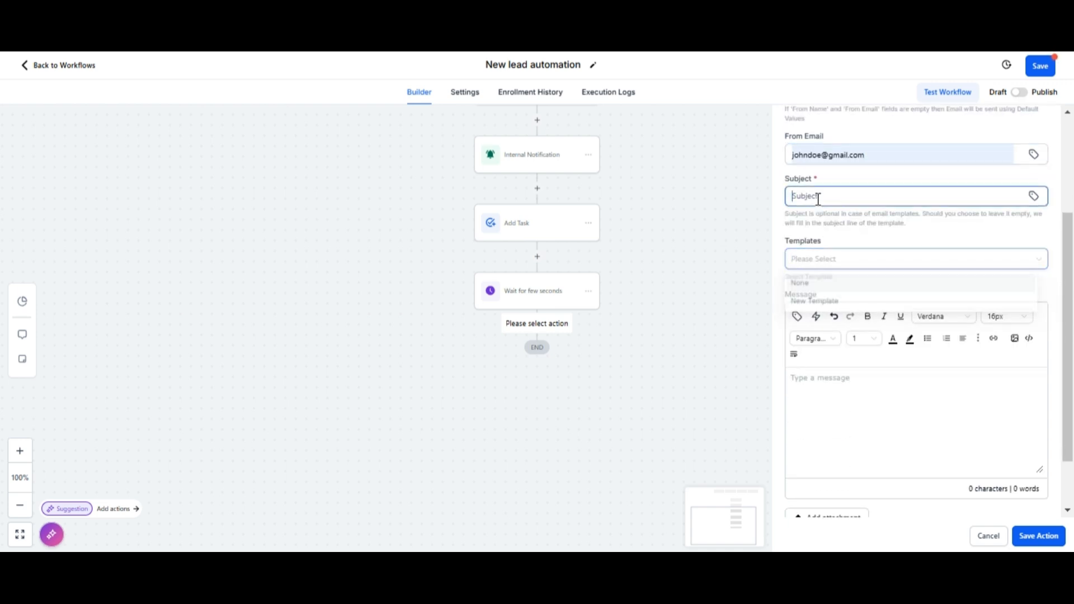
text(Thanks)
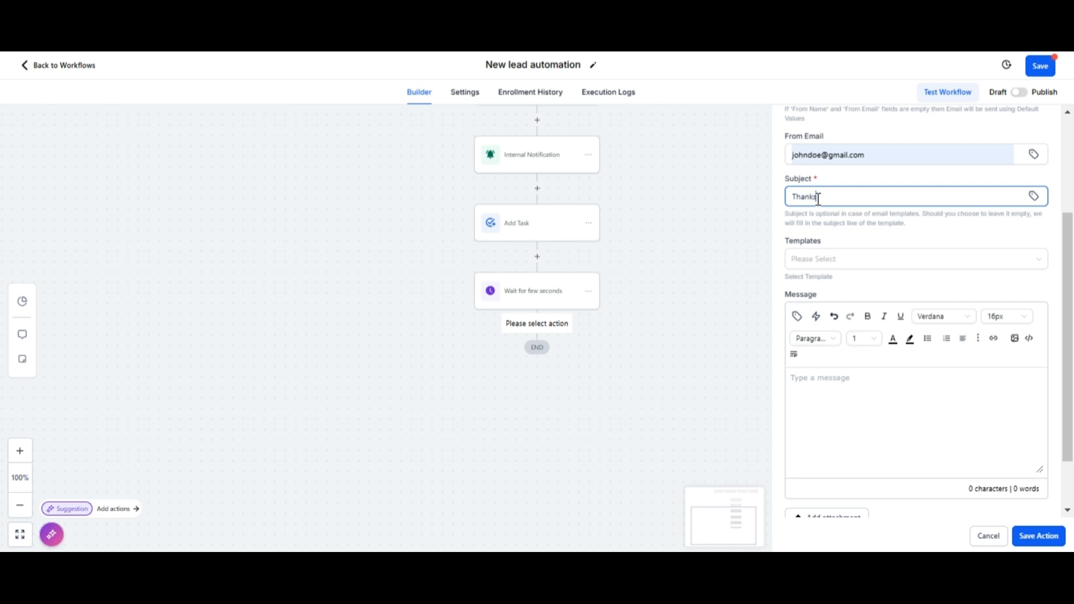
text( tor reaching out)
drag(876, 196, 790, 238)
key(ctrl+c)
click(811, 377)
key(ctrl+v)
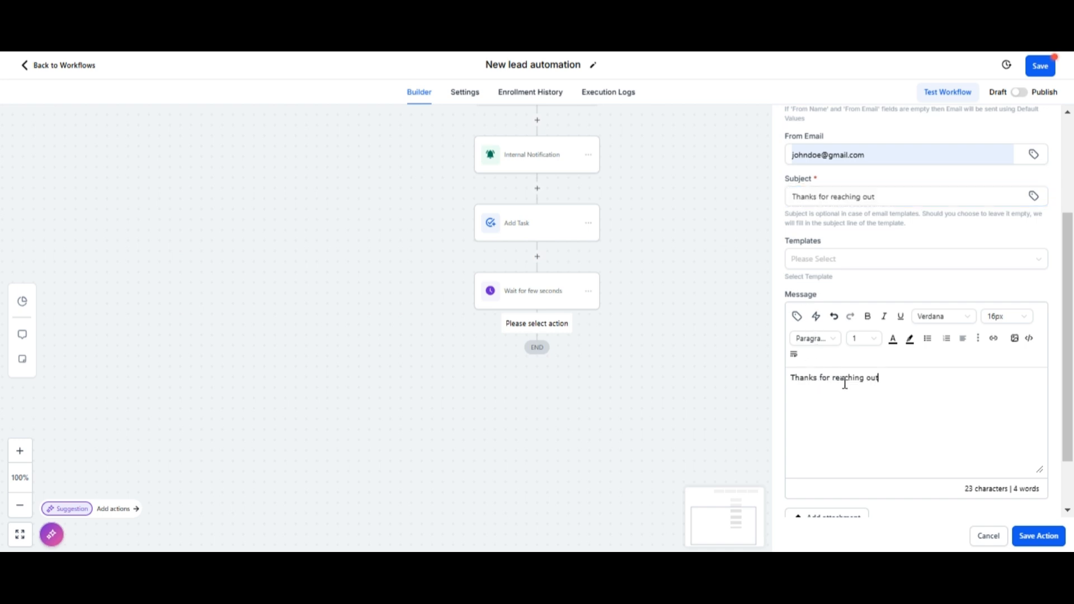
text(. we'll)
text(contact you shortly. If you w)
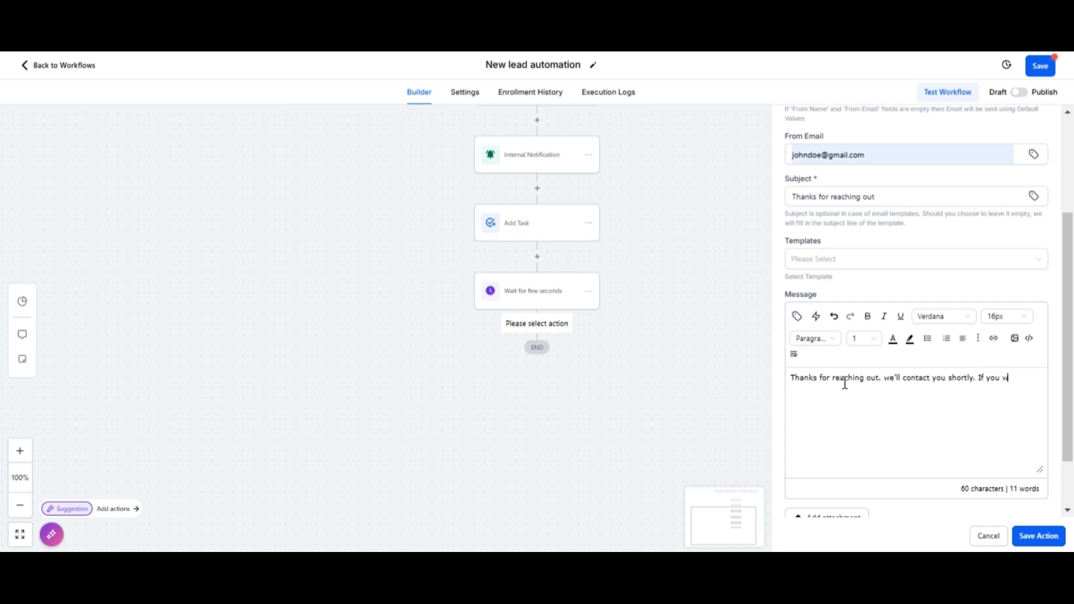
text(ant to know any other information, please )
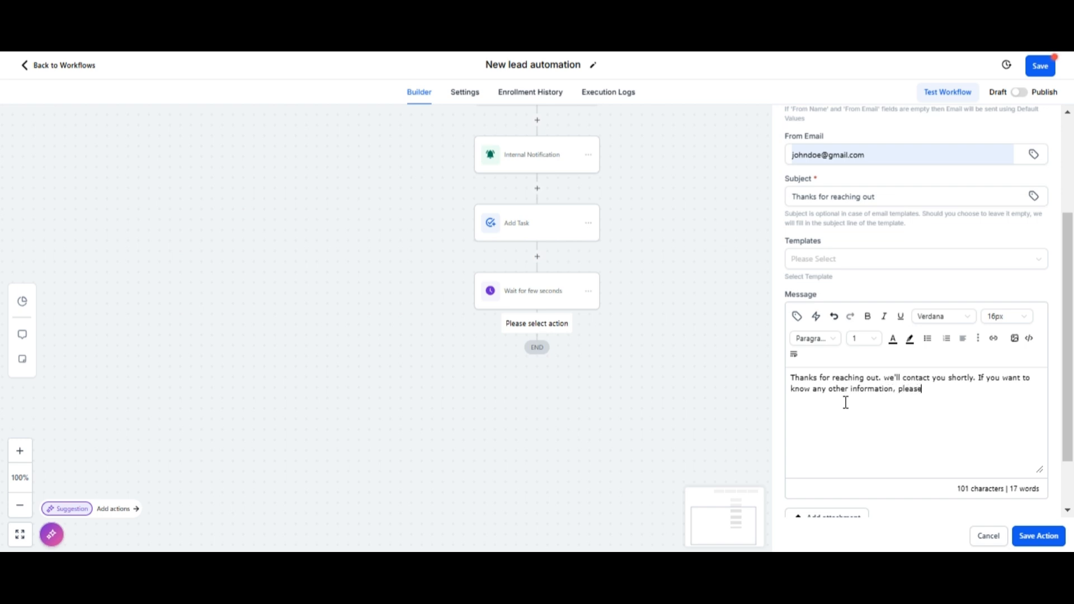
text(reply.)
click(1031, 535)
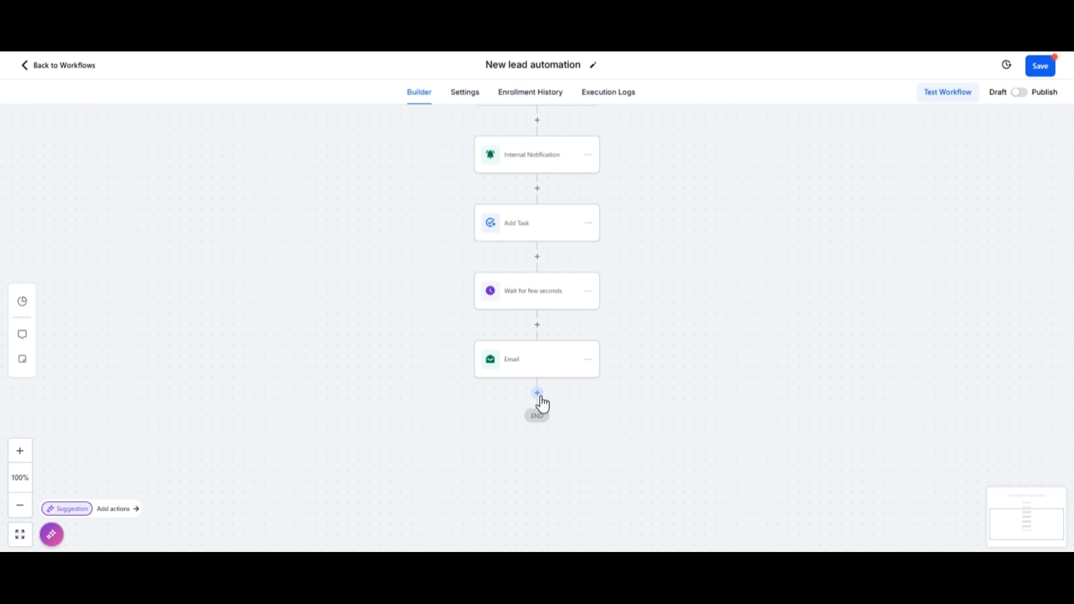
Step: Reopen the email step and select its whole message text for reuse
click(559, 367)
scroll(878, 420, down, 3)
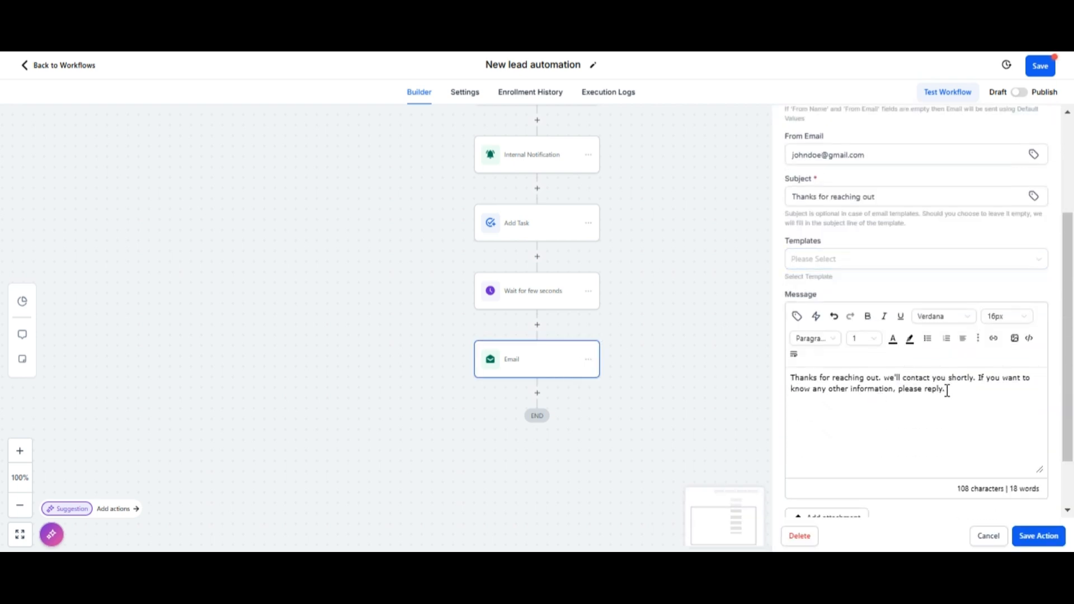
drag(947, 390, 790, 375)
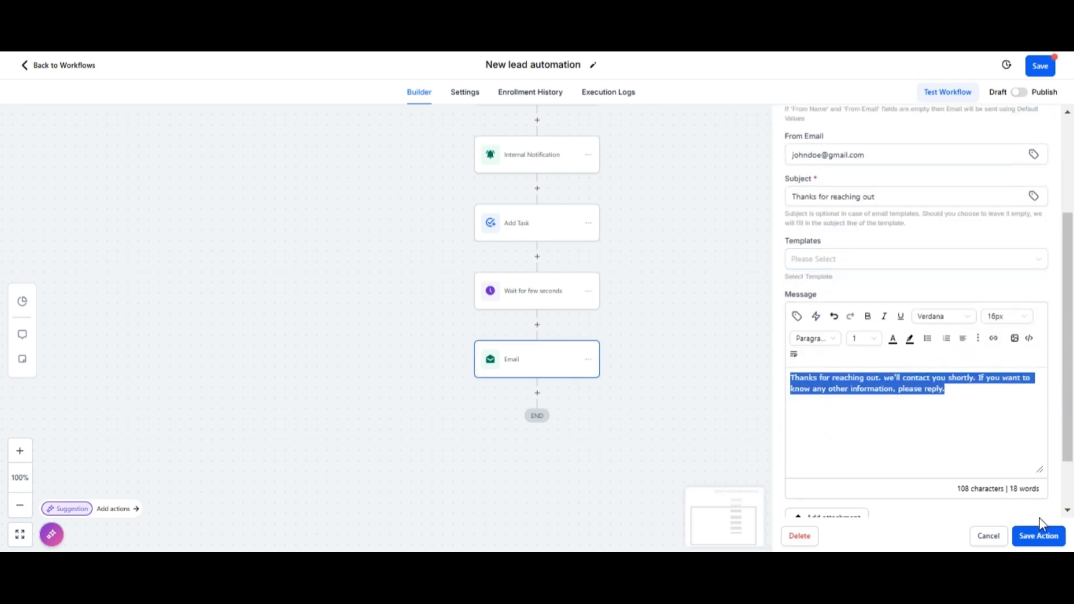
Step: Add a Send SMS step below Email containing the pasted thank-you message and save it
click(987, 534)
click(536, 394)
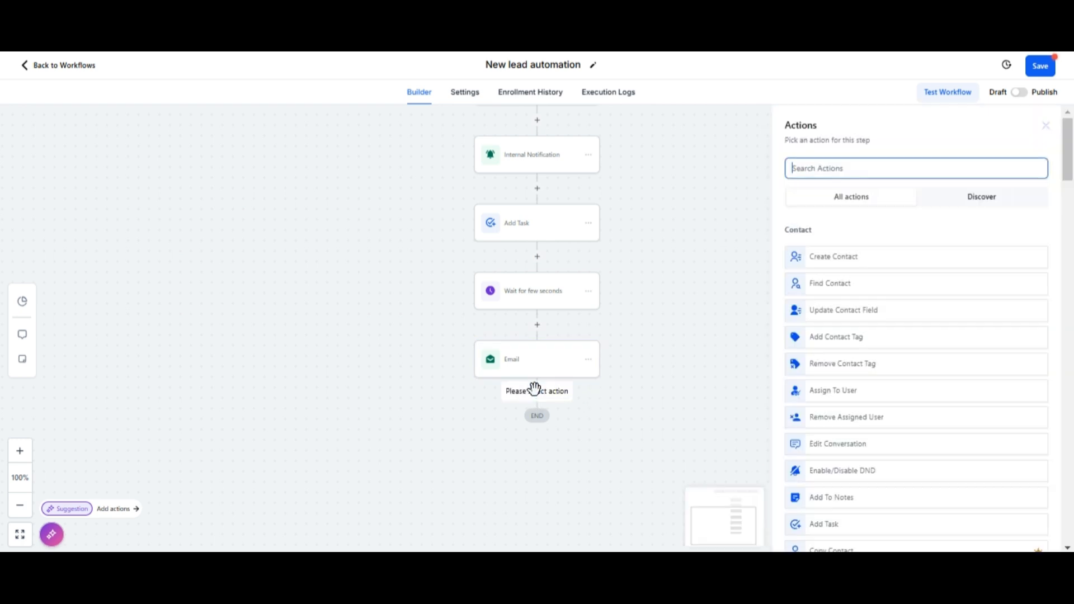
text(sms)
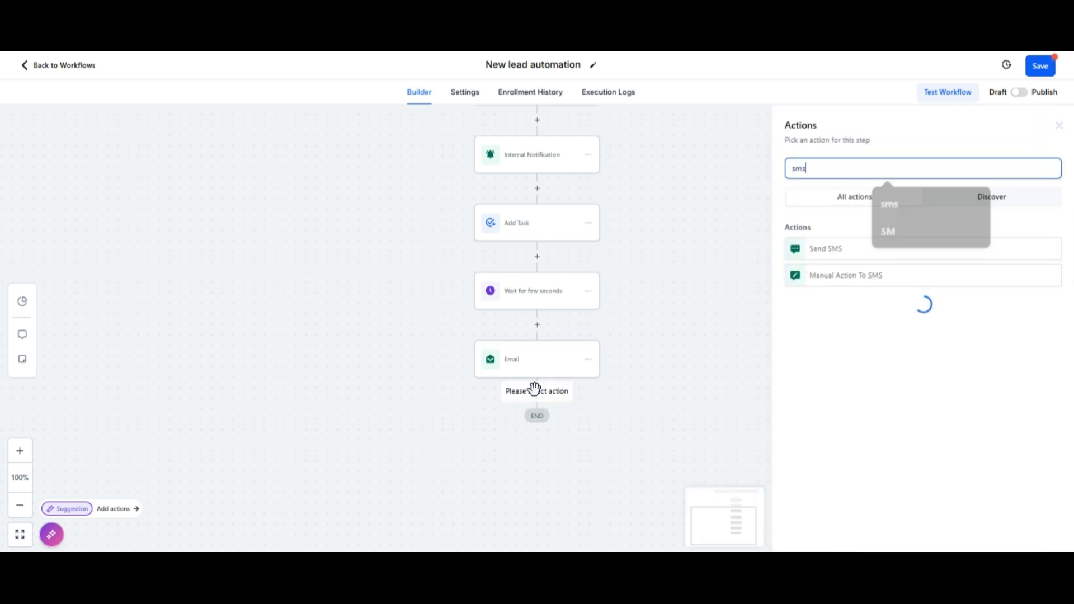
click(838, 254)
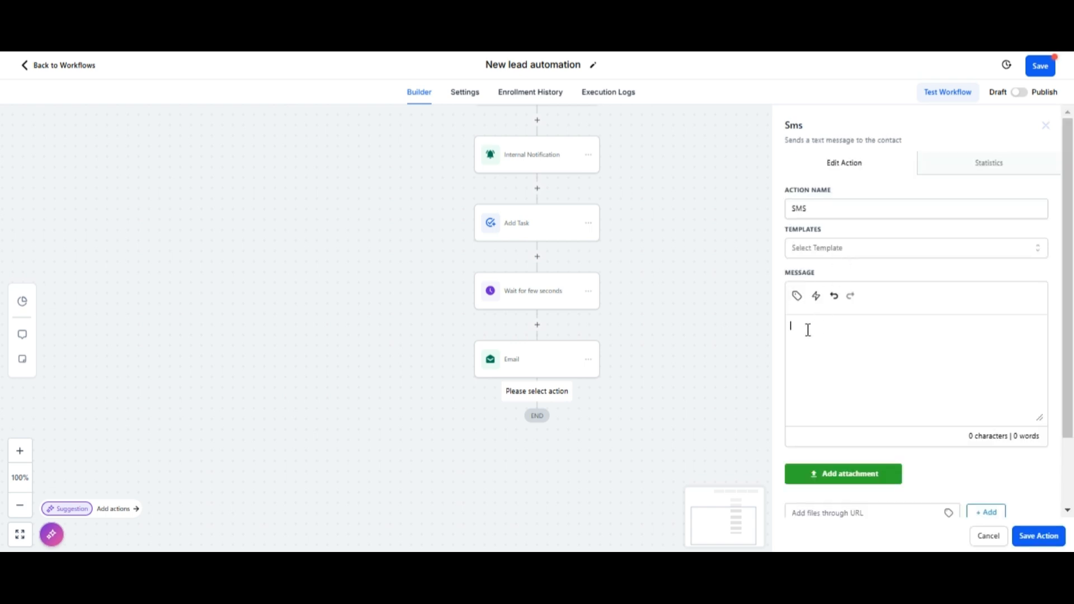
click(808, 330)
key(ctrl+v)
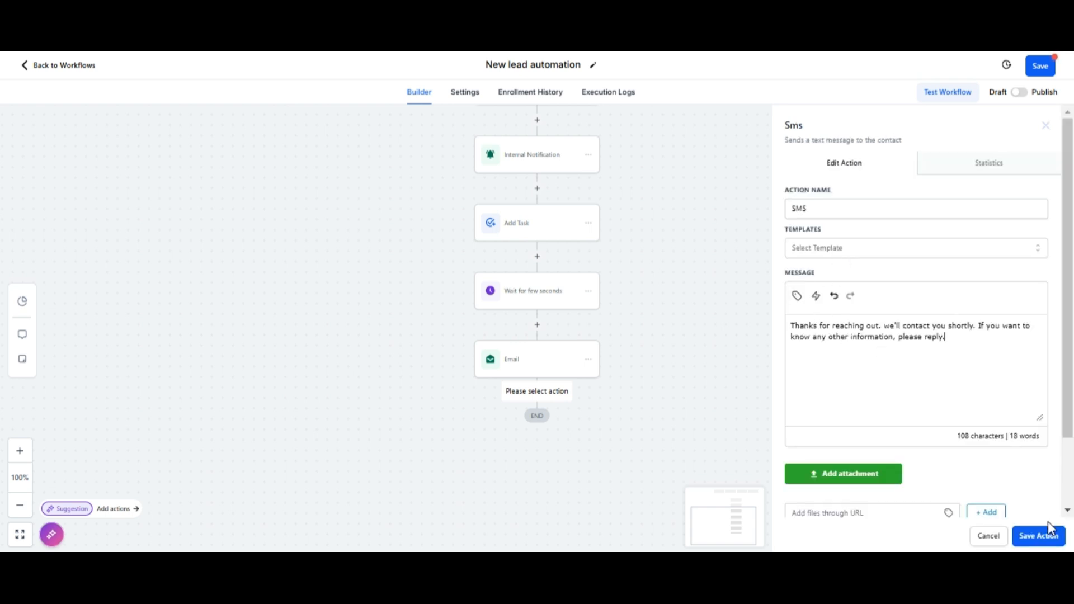
click(1038, 536)
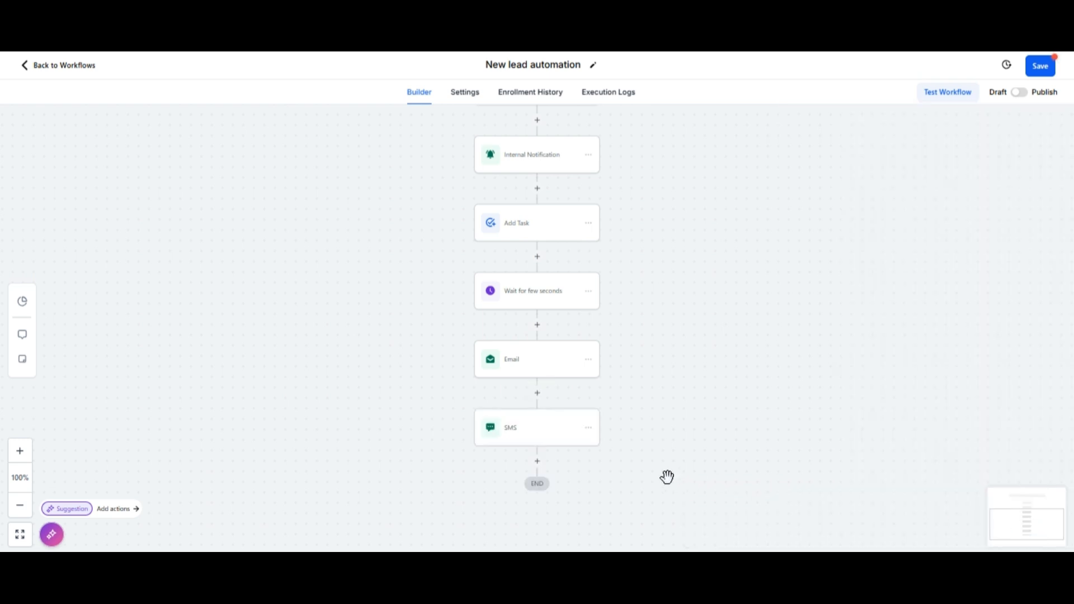
scroll(666, 477, down, 2)
scroll(631, 470, down, 1)
scroll(632, 470, down, 1)
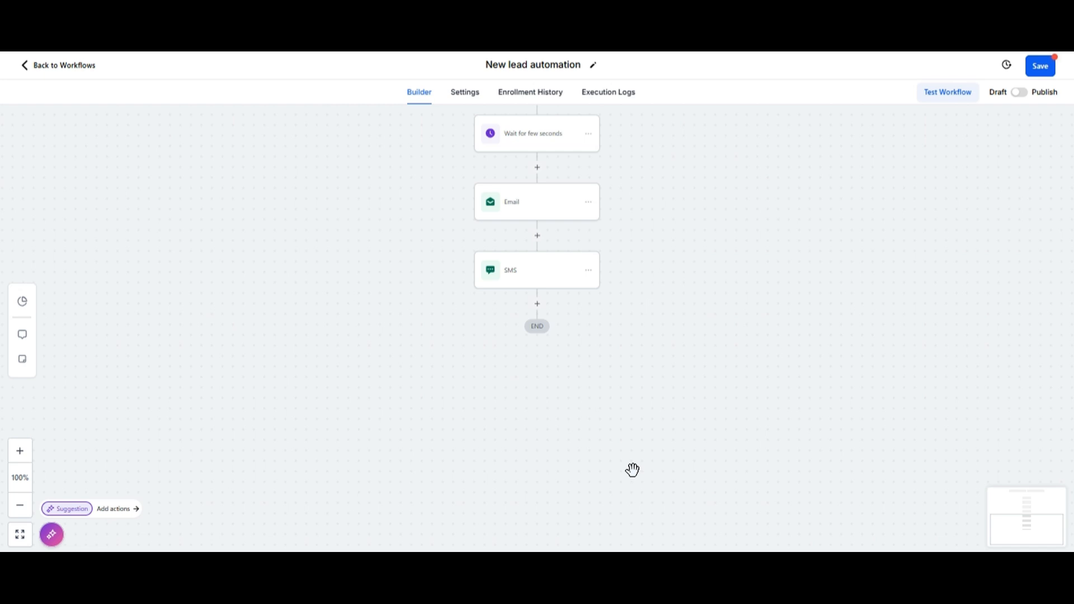
Step: Add a Wait step after the SMS that waits for a contact reply to the Email and SMS steps
click(537, 304)
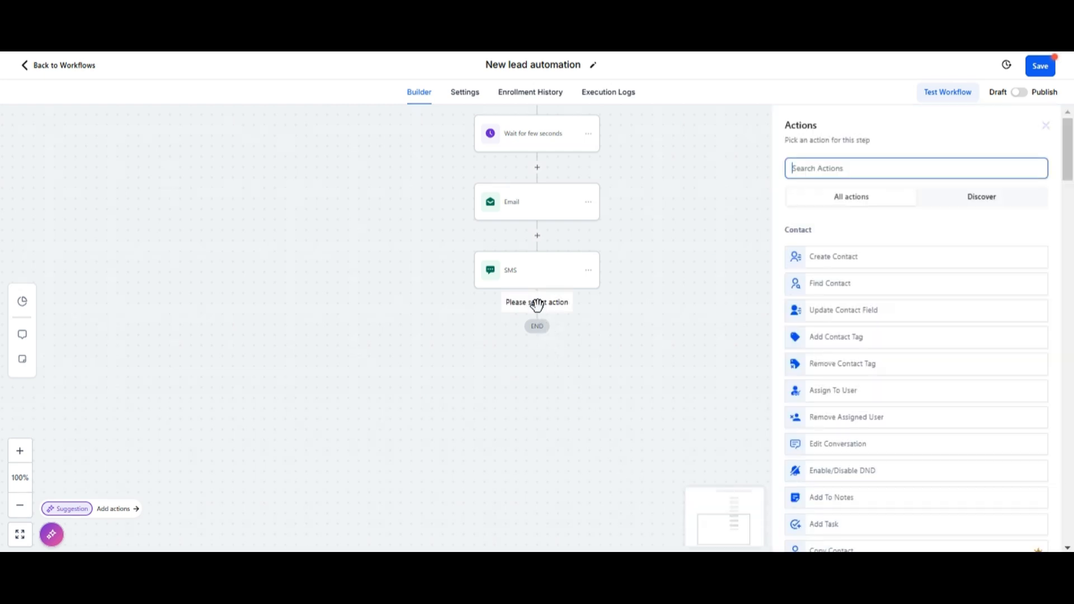
text(wait)
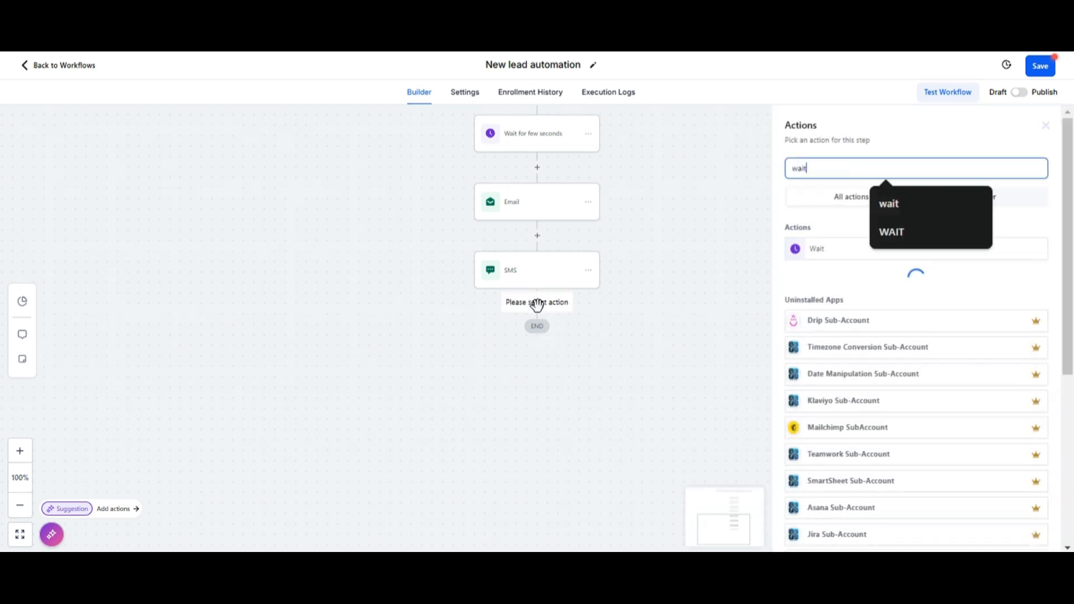
click(833, 249)
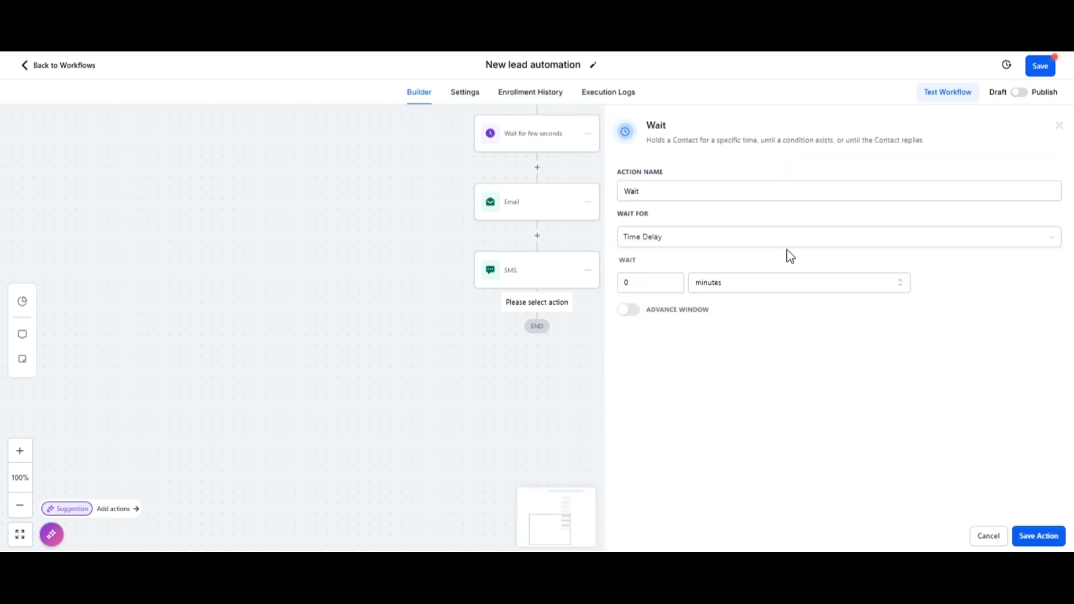
click(703, 243)
scroll(689, 327, down, 3)
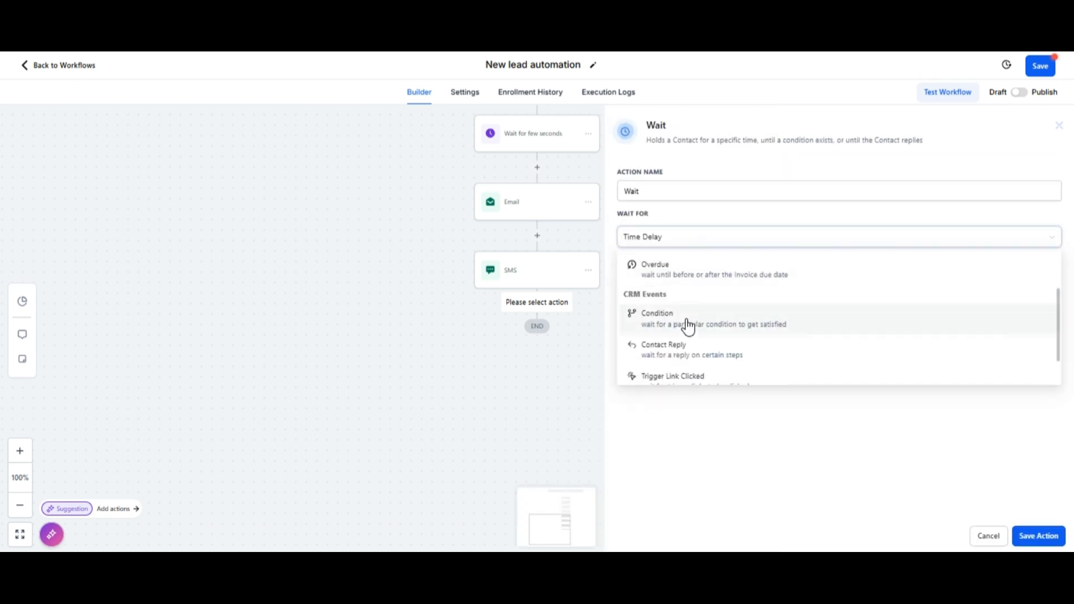
click(666, 355)
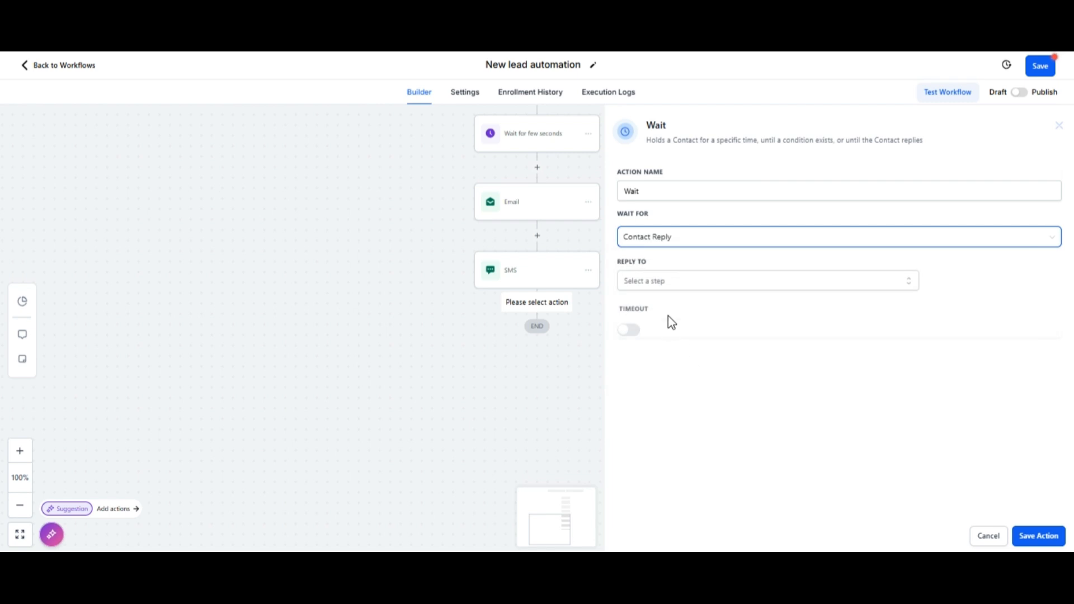
click(674, 282)
click(653, 346)
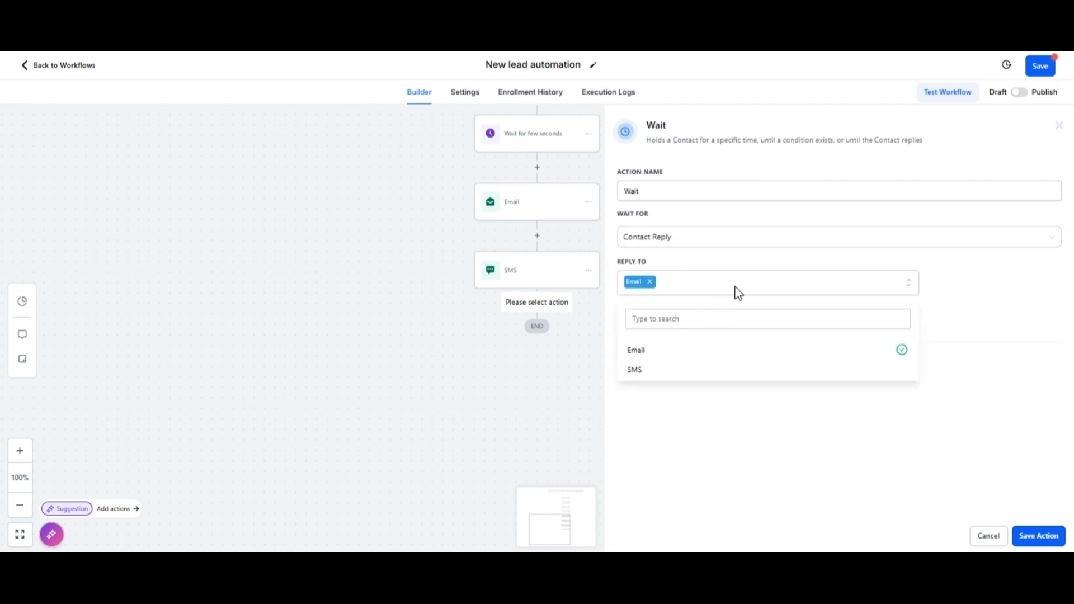
click(656, 370)
click(814, 426)
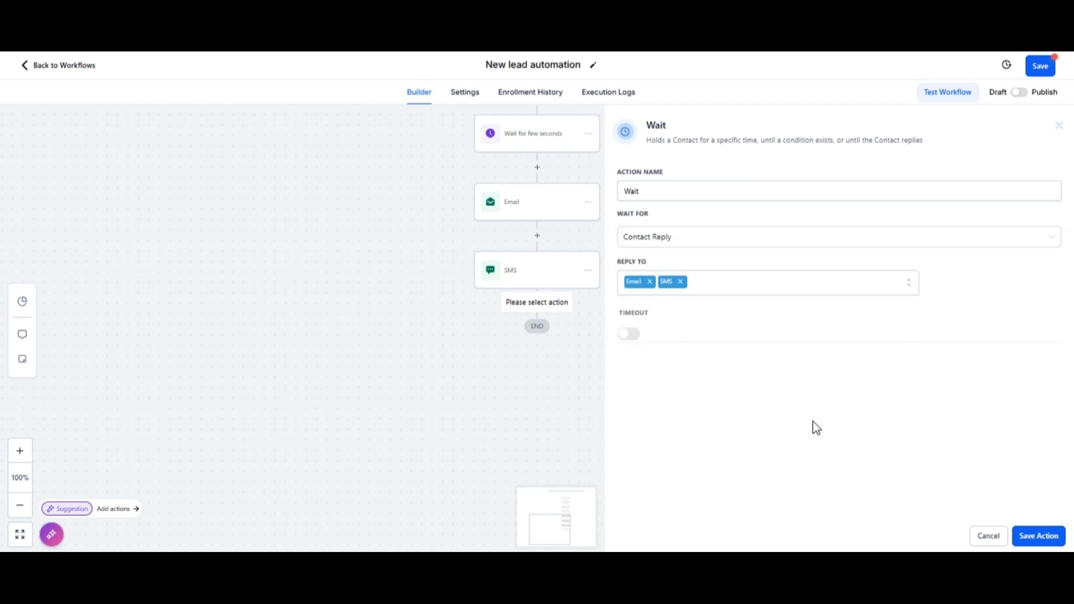
Step: Enable a 1-day timeout, name the step 'Wait for one day or lead to reply', and save
click(638, 337)
click(672, 356)
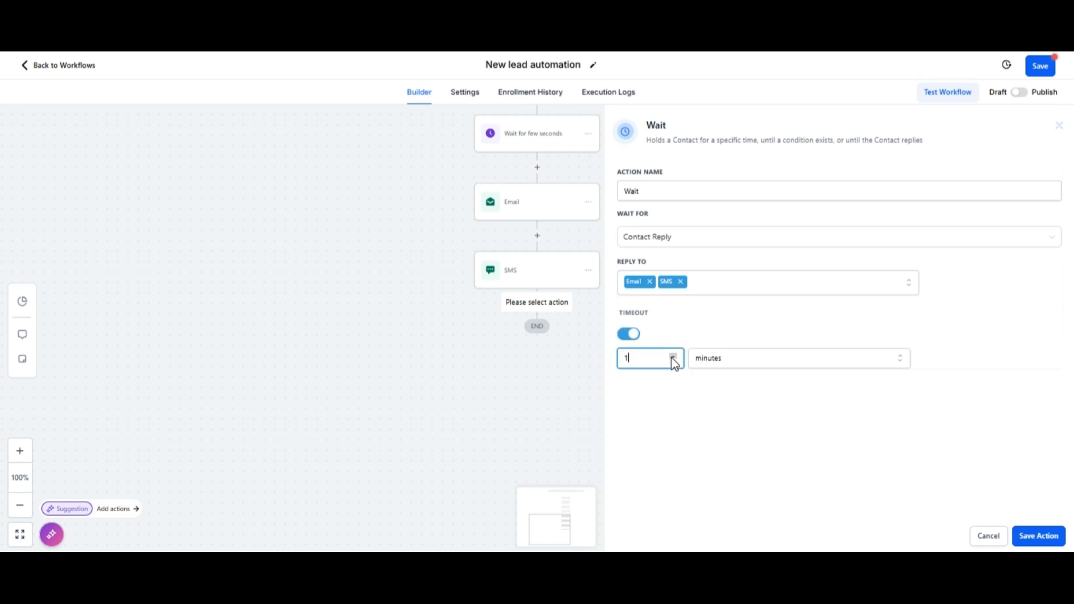
click(727, 358)
click(726, 380)
click(681, 191)
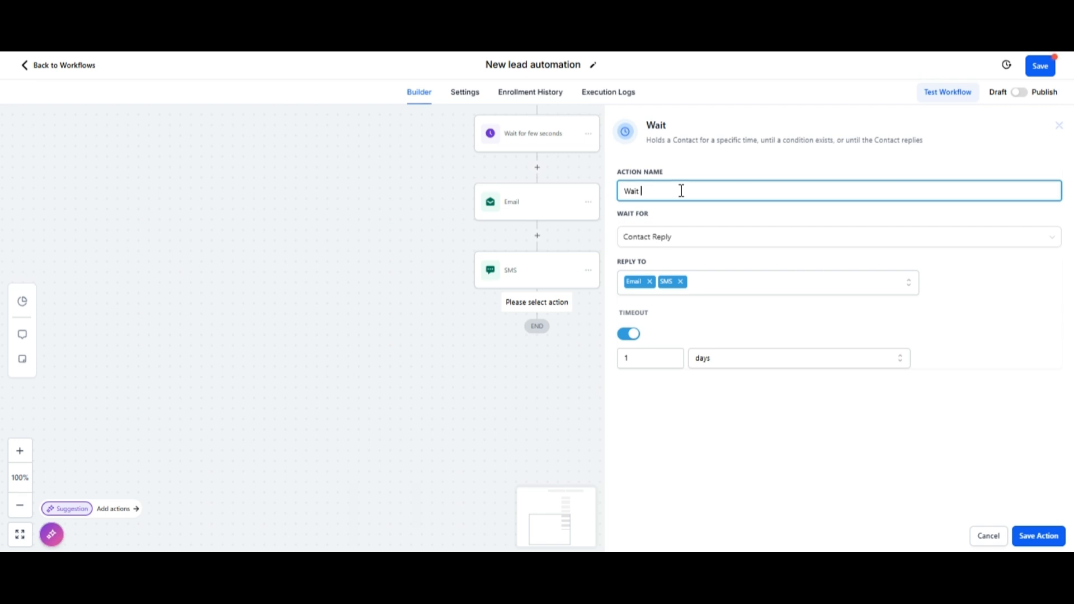
text(for one day)
text( or lead to reply)
click(1039, 536)
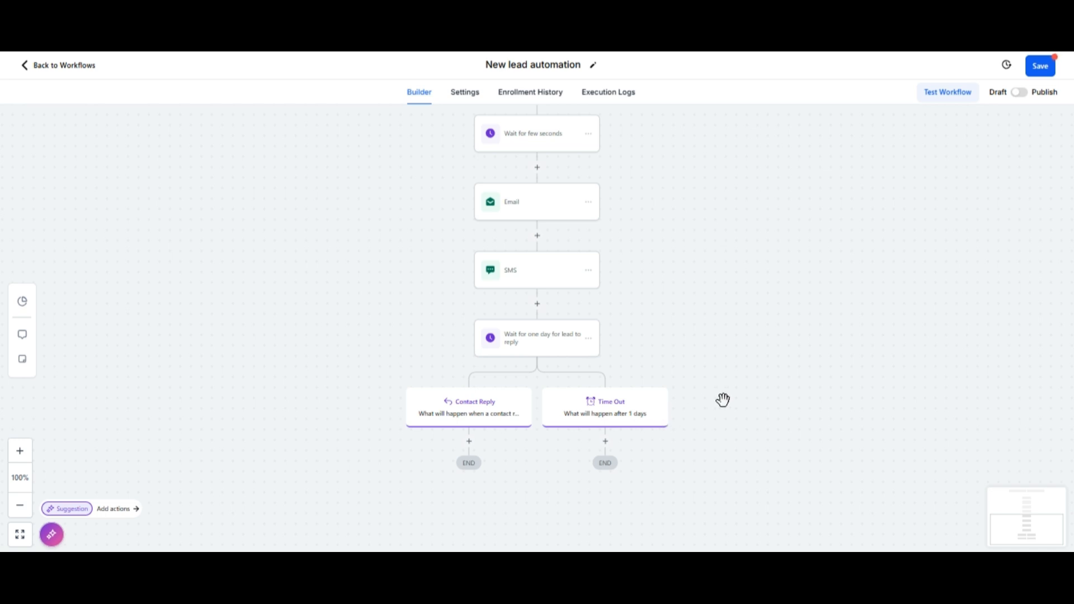
Step: Add a Create/Update Opportunity step under Contact Reply: Lead Pipeline, Responded stage, named by contact's full name
scroll(722, 400, down, 1)
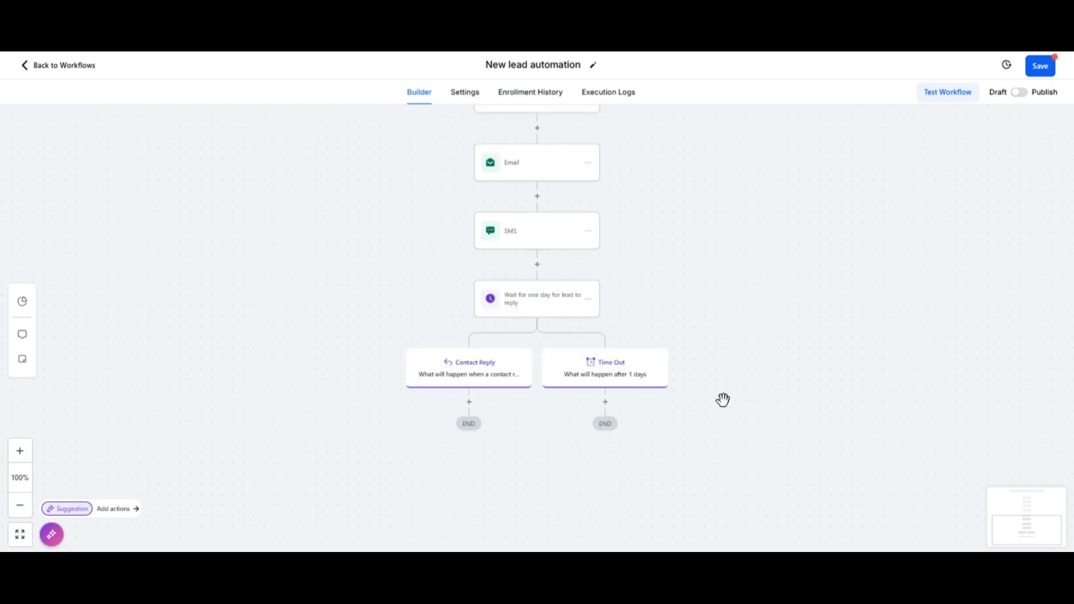
click(469, 402)
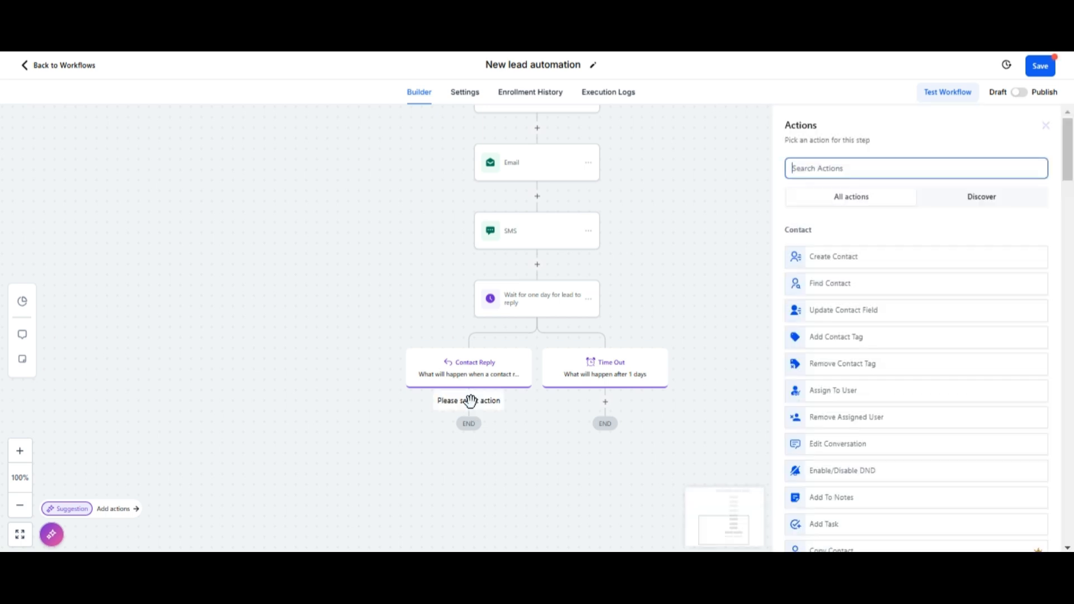
text(create)
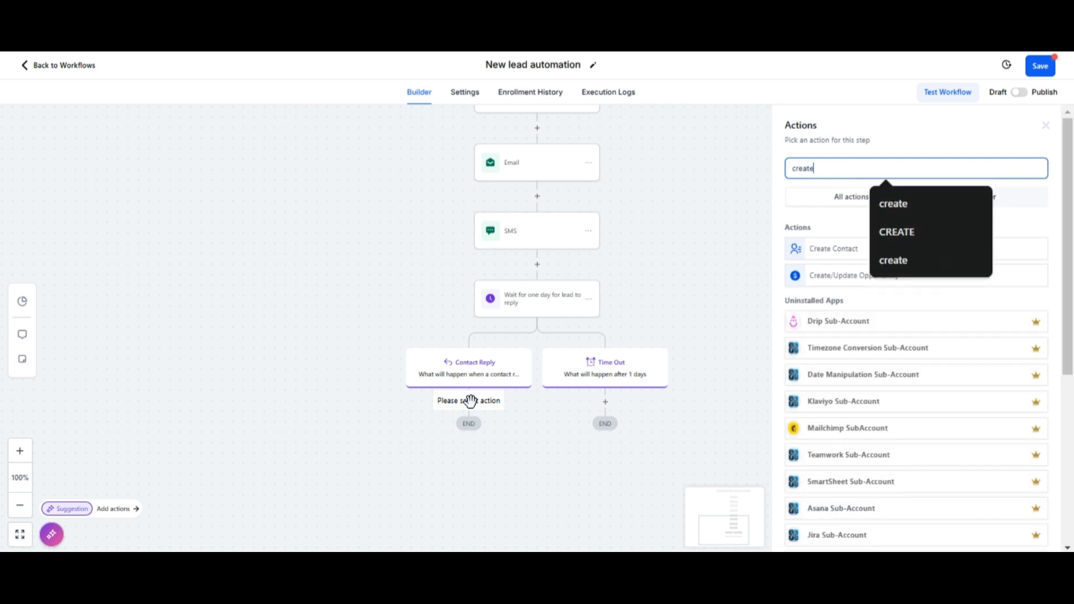
click(826, 277)
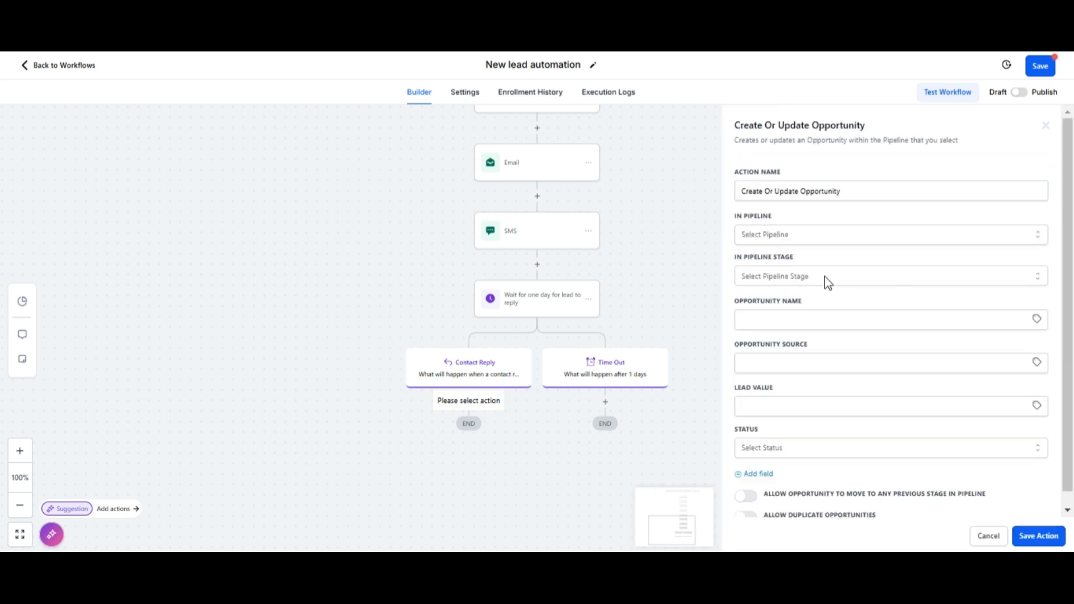
click(804, 241)
click(761, 317)
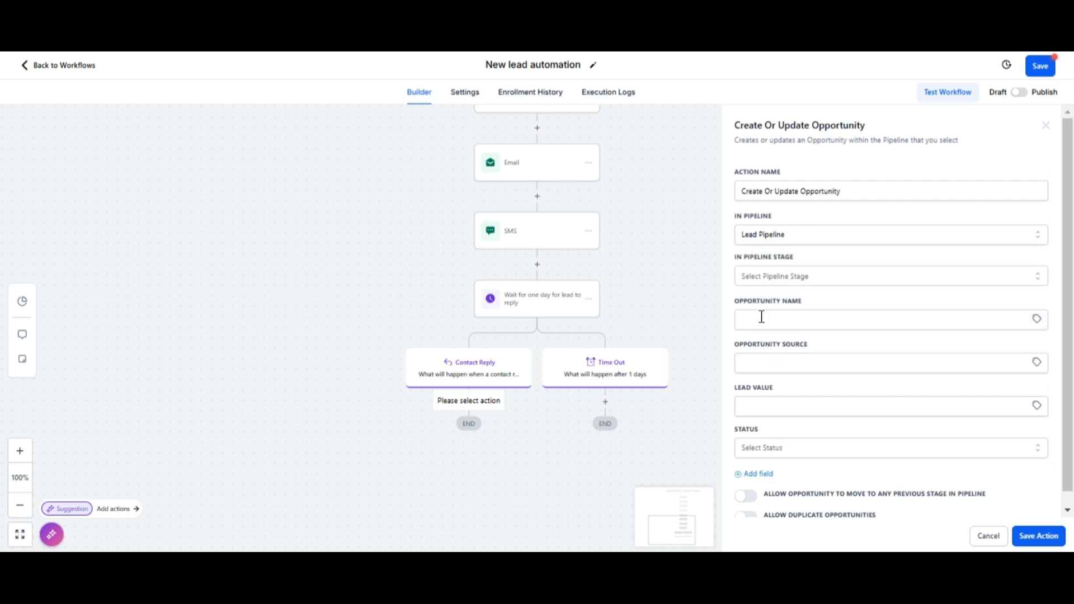
click(800, 278)
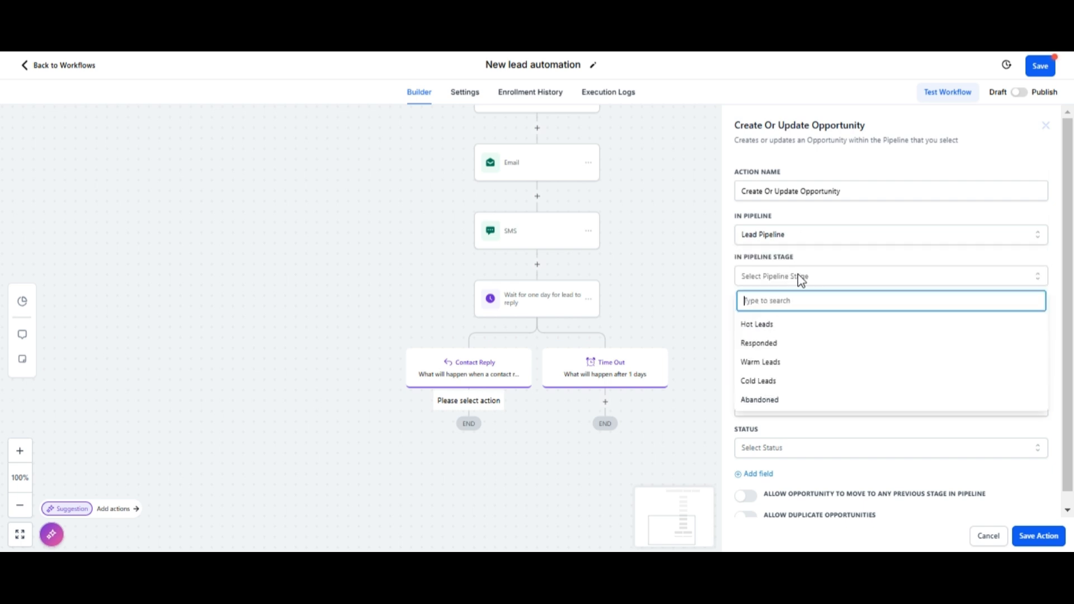
click(772, 344)
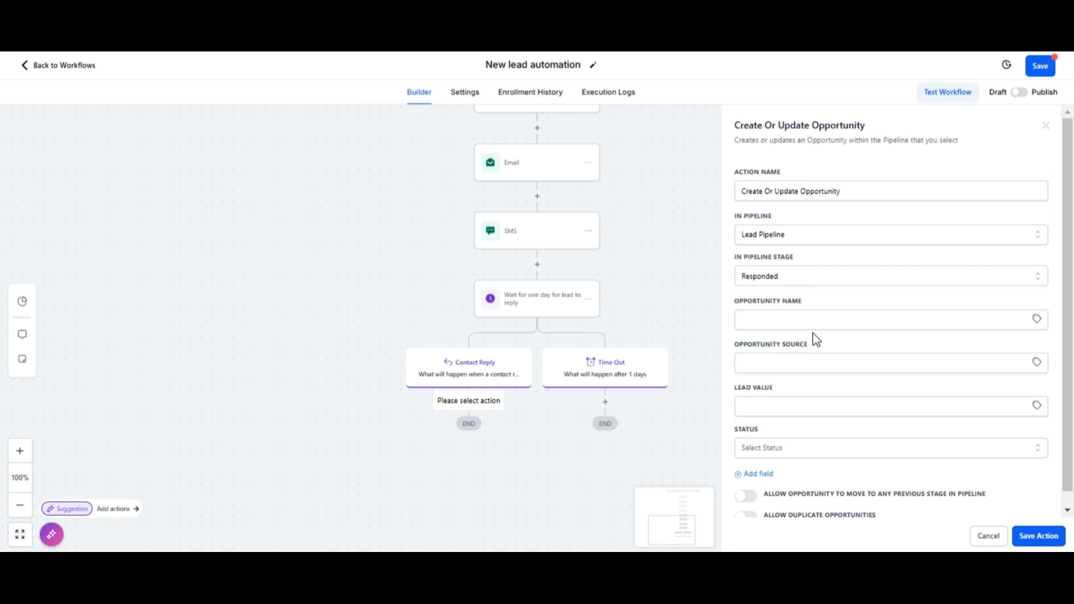
click(1036, 318)
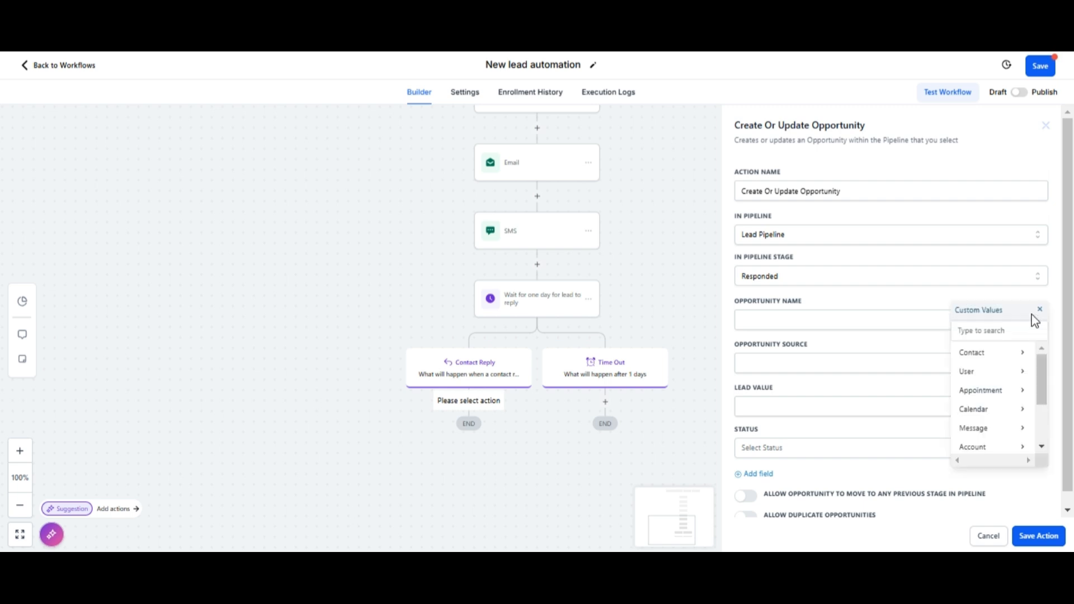
click(980, 356)
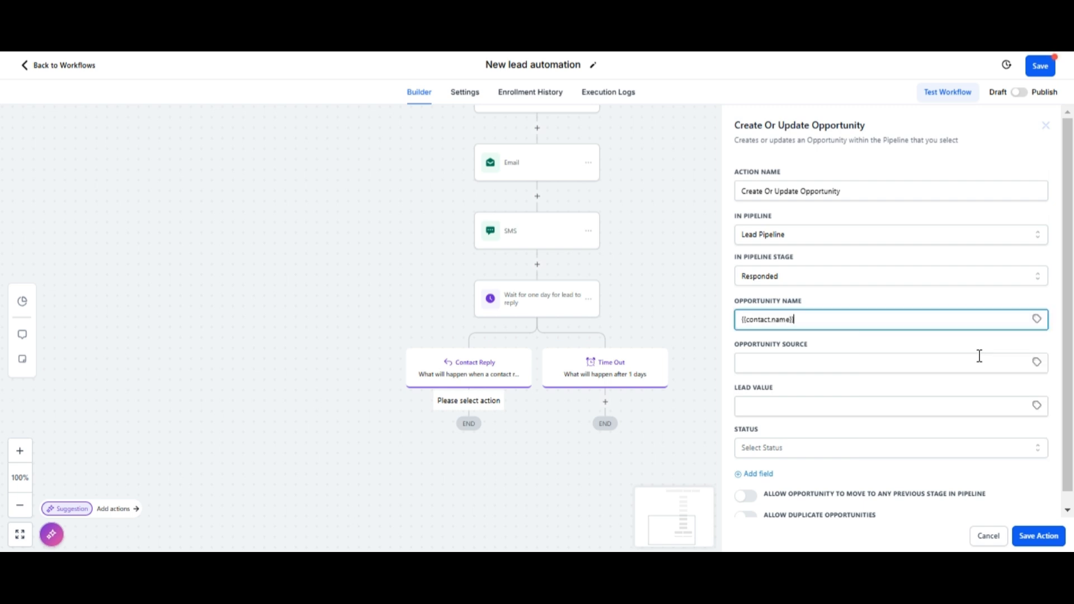
click(1047, 538)
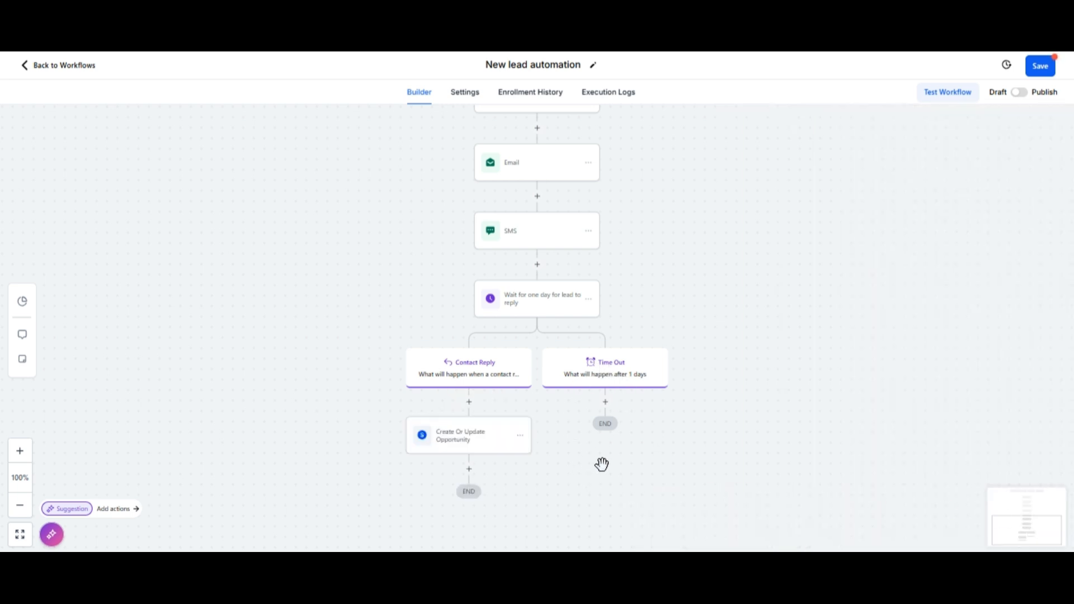
Step: Add a Send Email step under Time Out with suggested sender details and subject 'Waiting for your reply'
click(605, 403)
text(email)
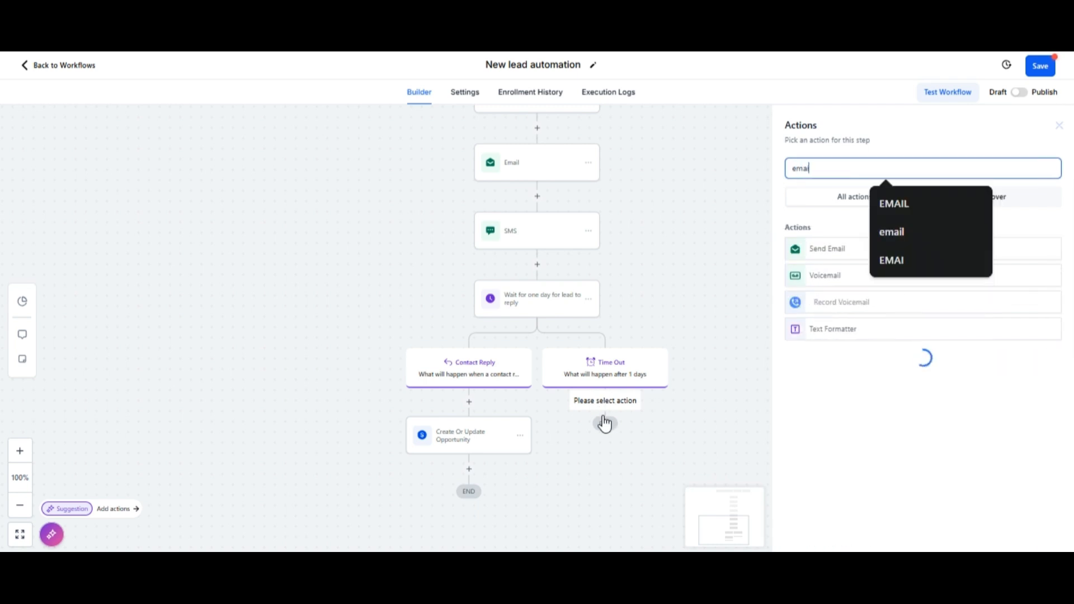
click(842, 250)
click(833, 250)
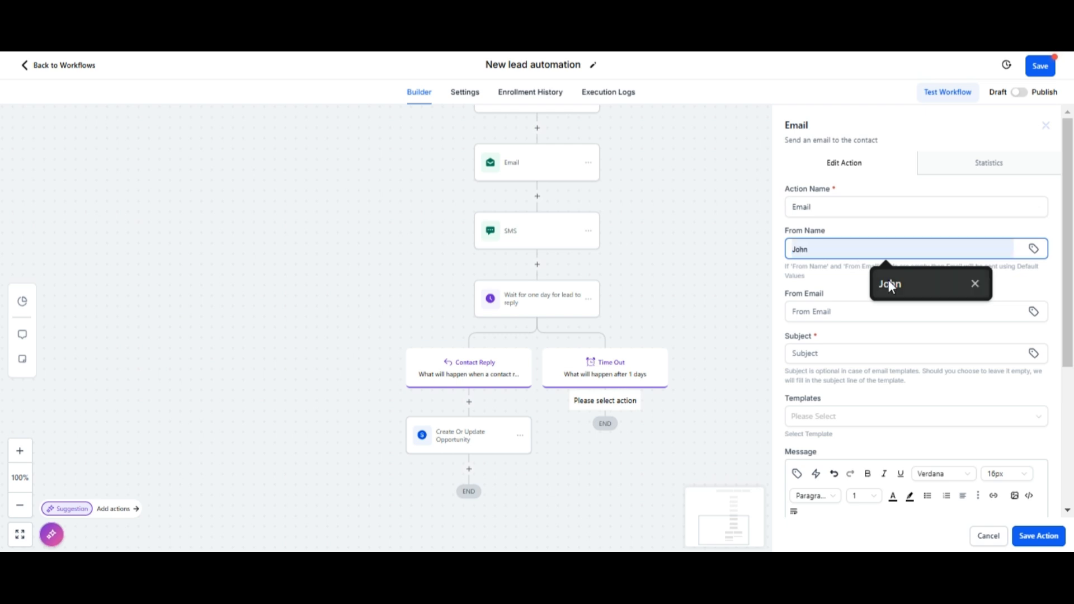
click(888, 283)
click(833, 311)
click(904, 341)
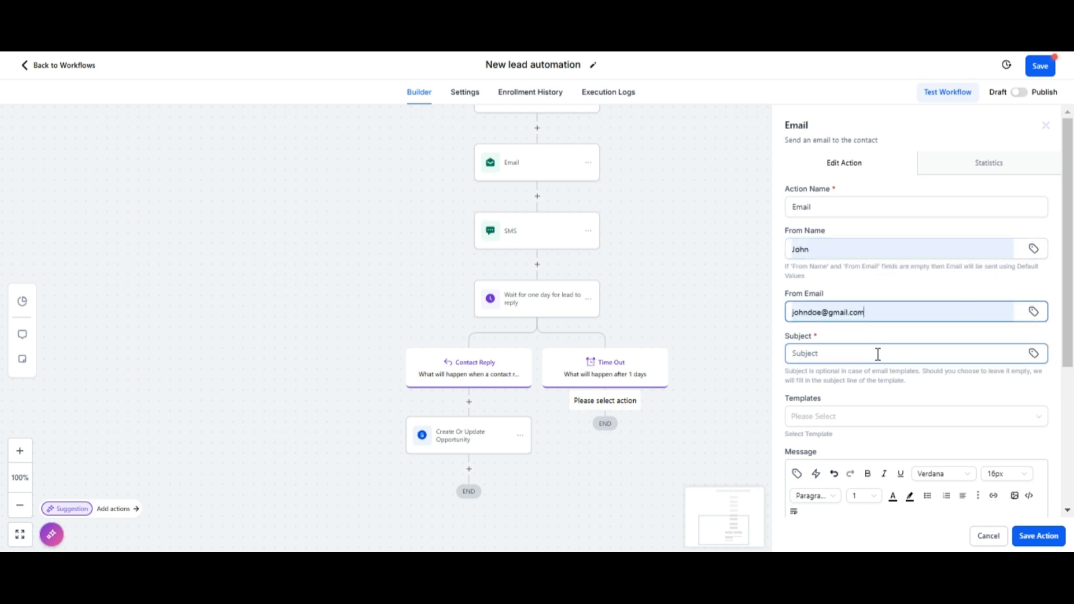
click(823, 353)
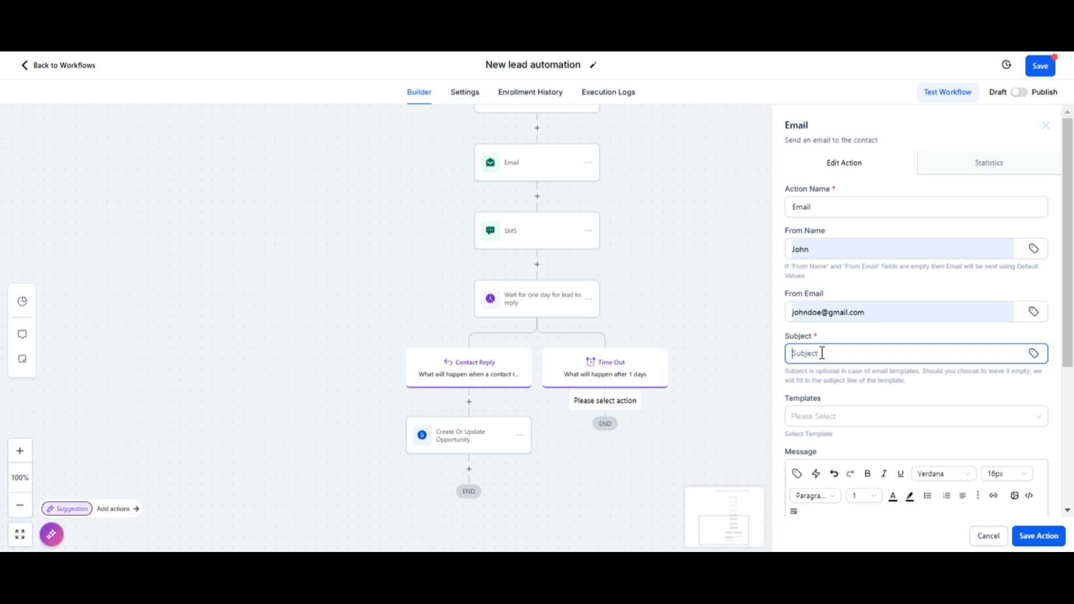
text(Waiting for your reply)
scroll(823, 353, down, 3)
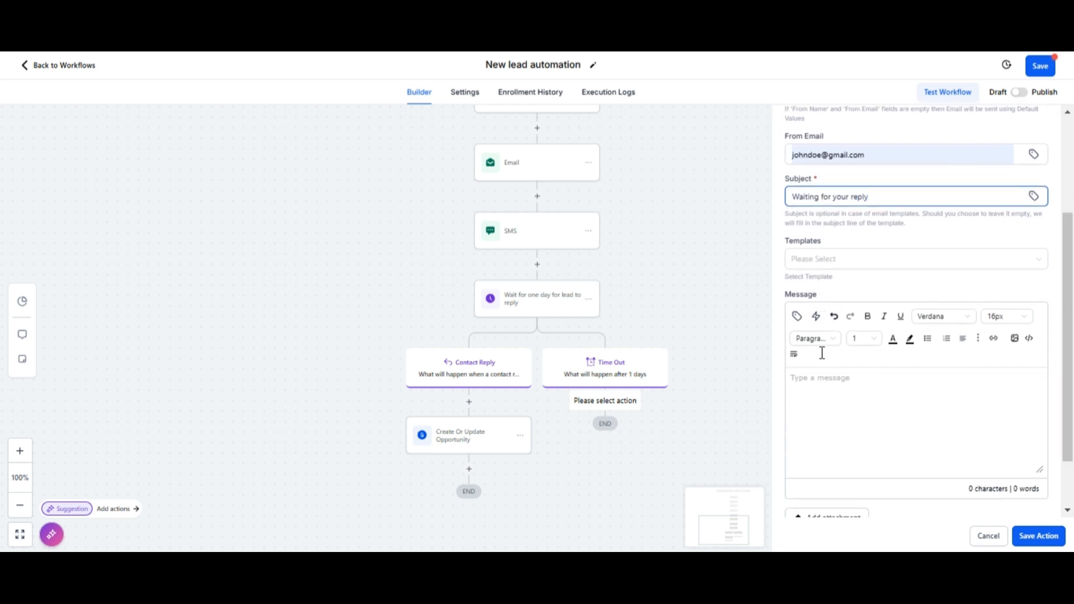
Step: Write a 'Hi' + contact's full name message asking if they got the last message, then save
click(809, 382)
text(Hi)
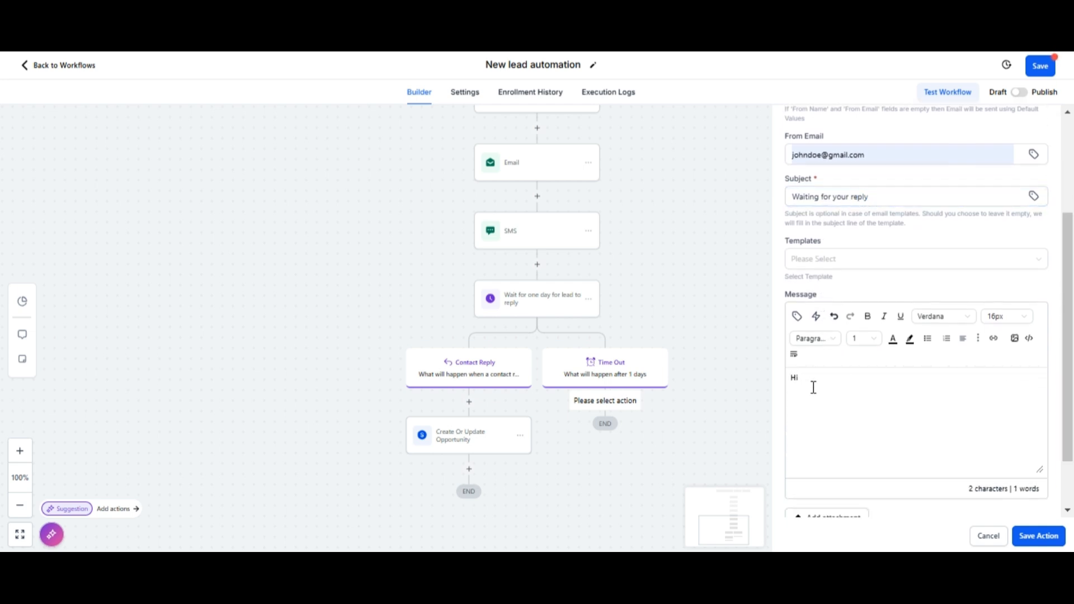
click(796, 315)
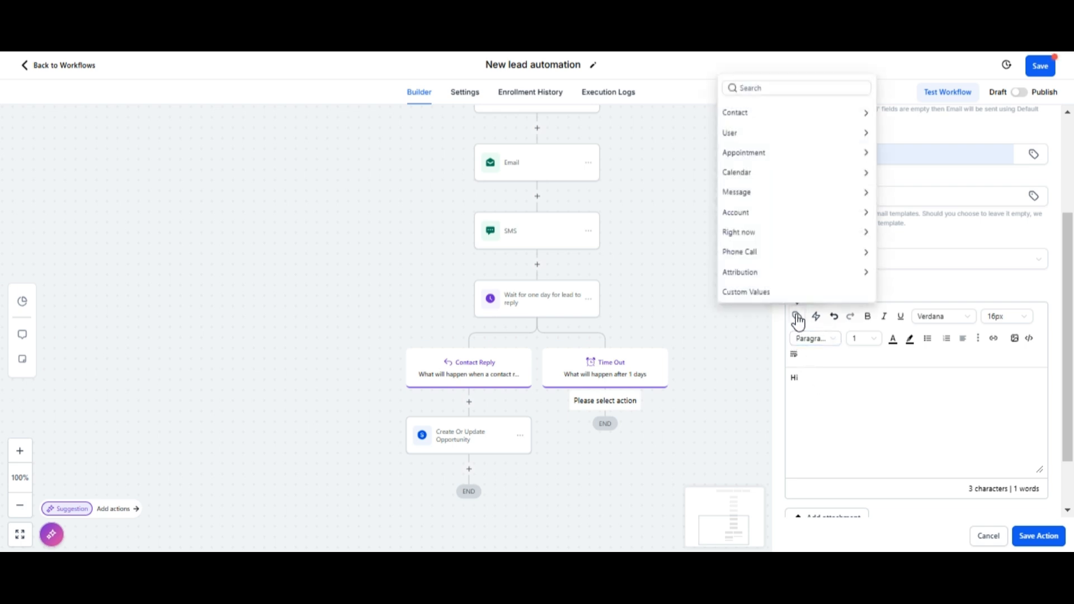
click(784, 116)
click(803, 95)
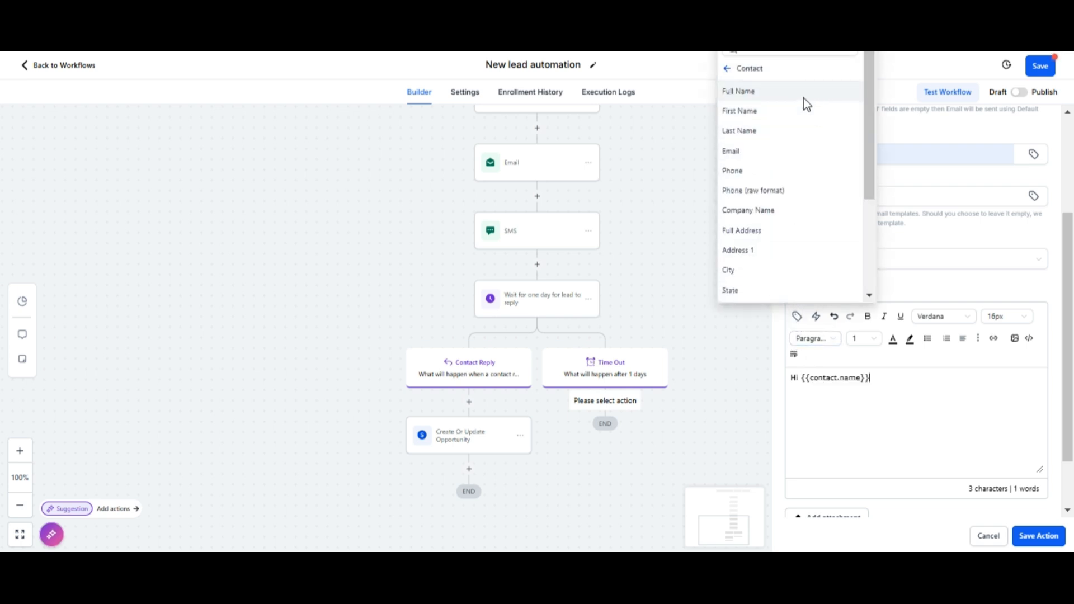
text(, we ho)
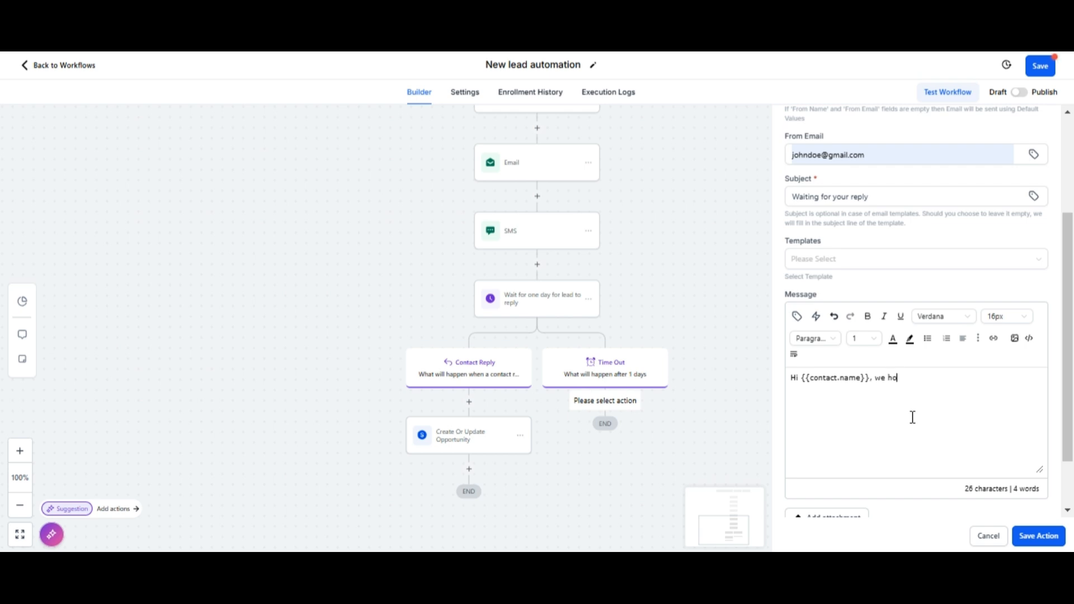
text(pe)
text( you)
text('ll be doin)
text(g great. N)
text(ot sure.)
text( i)
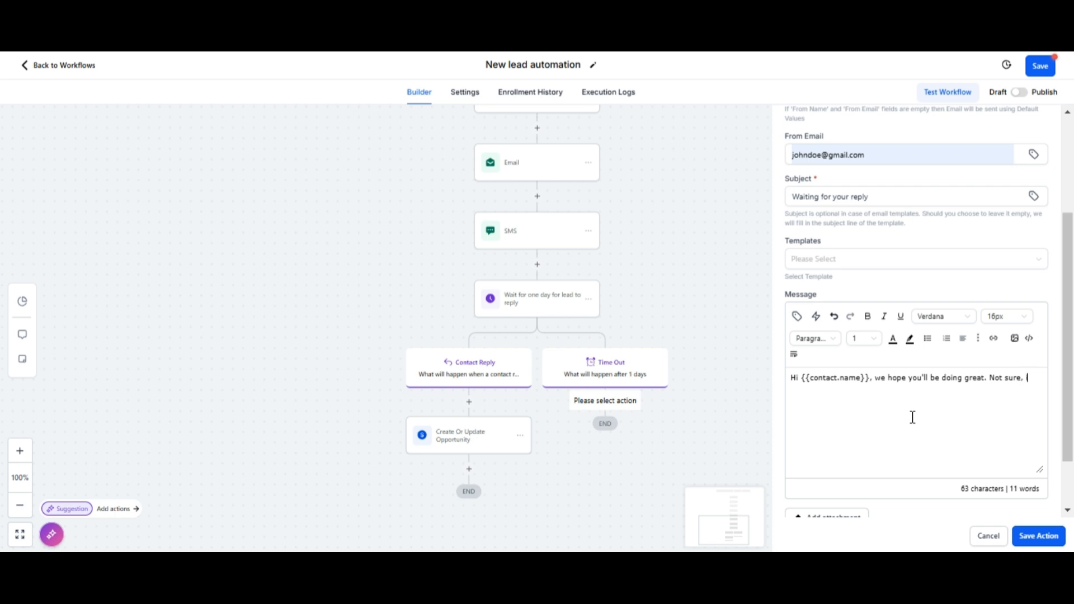
text(f you got our last message. )
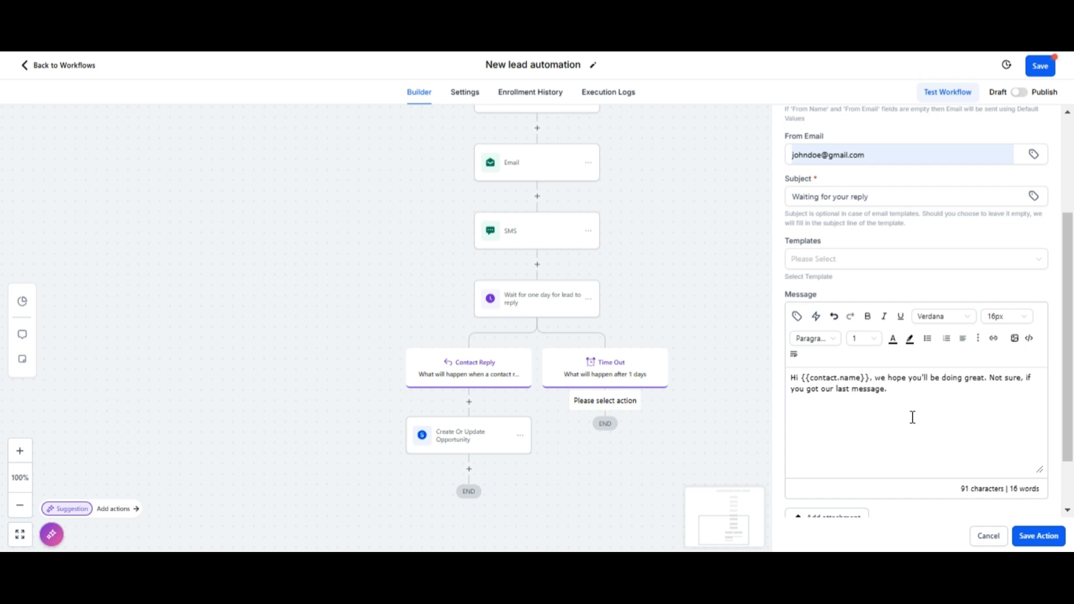
text(If you want to know about our)
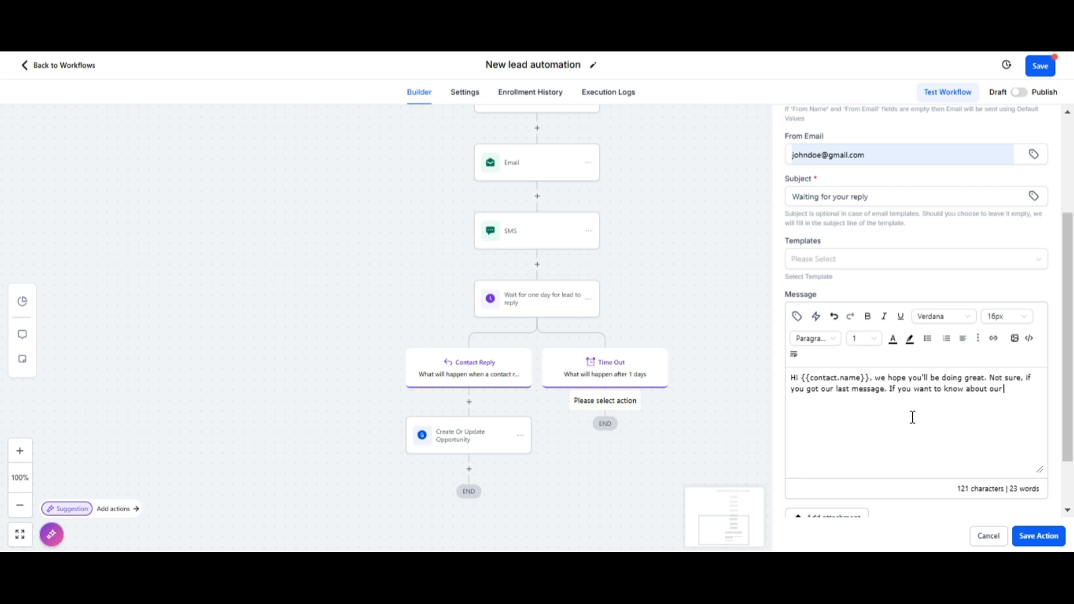
text( services or any other information,)
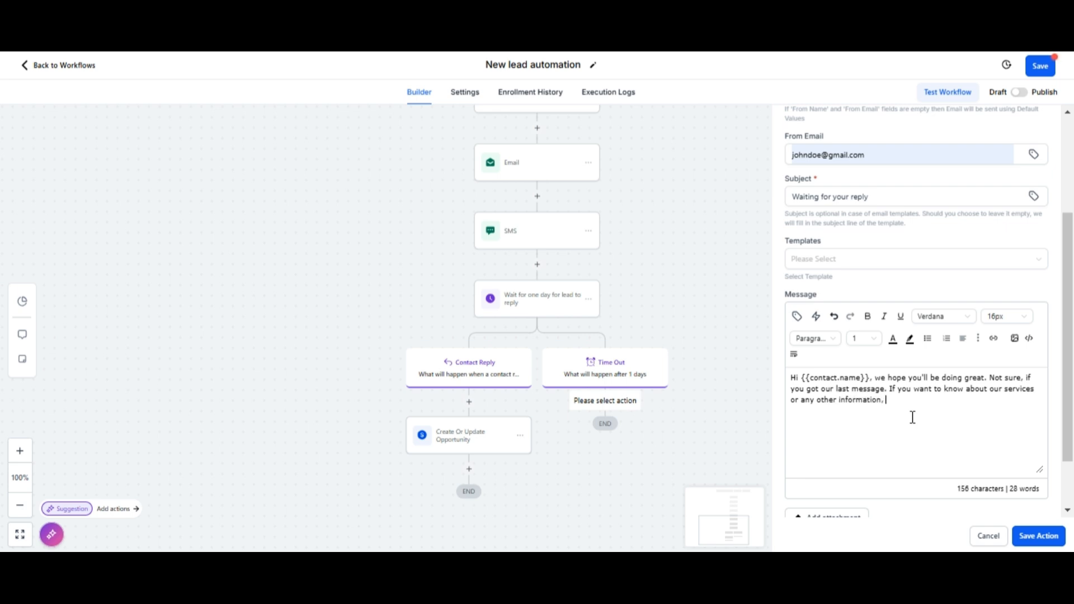
text(know. We'll be waiting to hear )
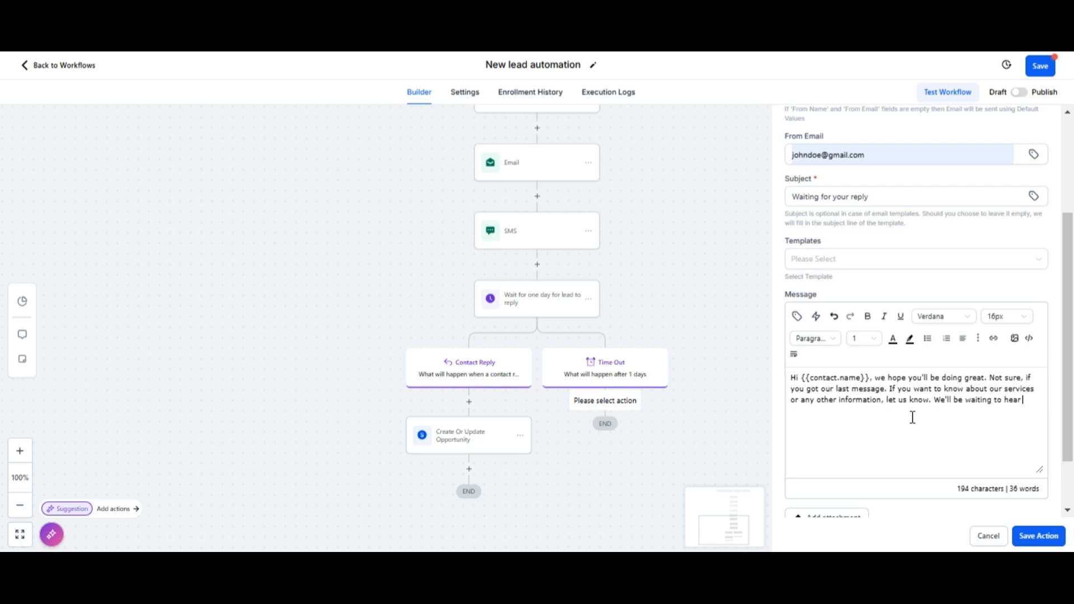
text(from you.  )
text(Bes)
text(t,)
click(1029, 535)
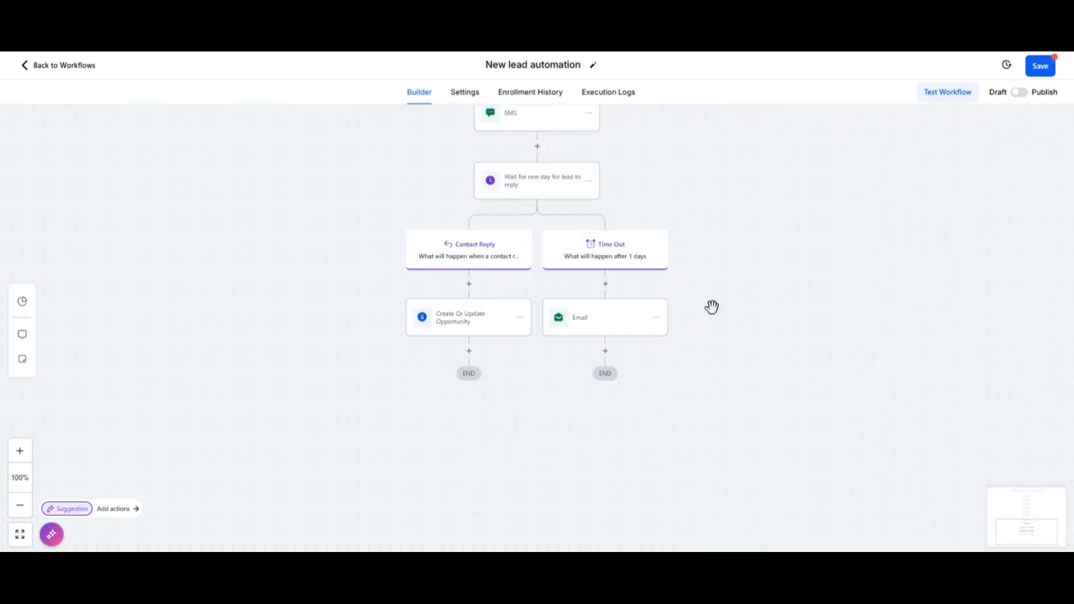
Step: Save the New lead automation workflow and dismiss the confirmation
scroll(713, 305, up, 1)
scroll(713, 305, up, 2)
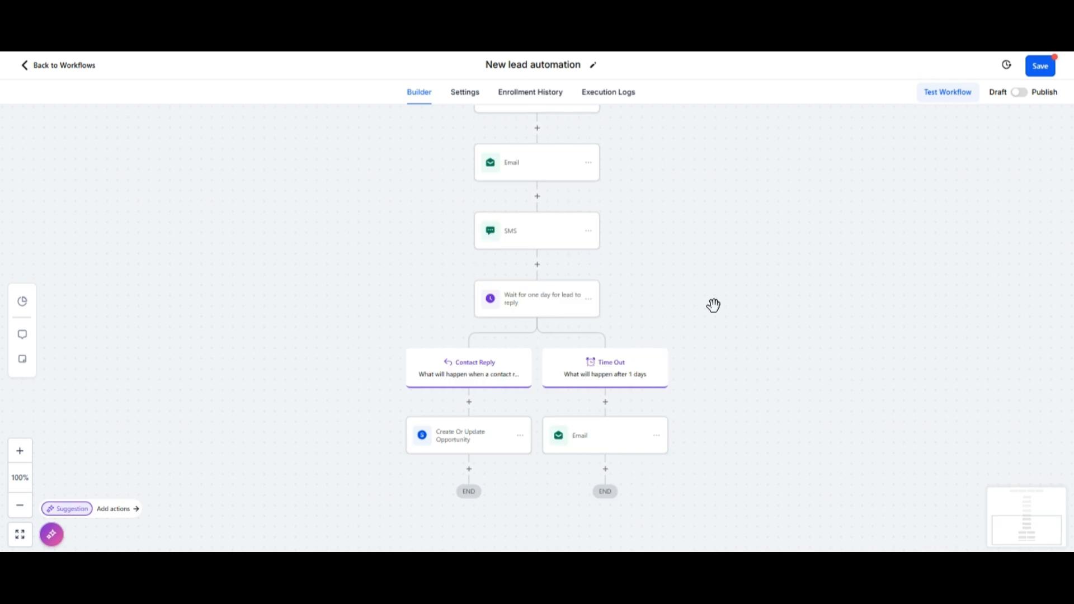
scroll(713, 305, up, 1)
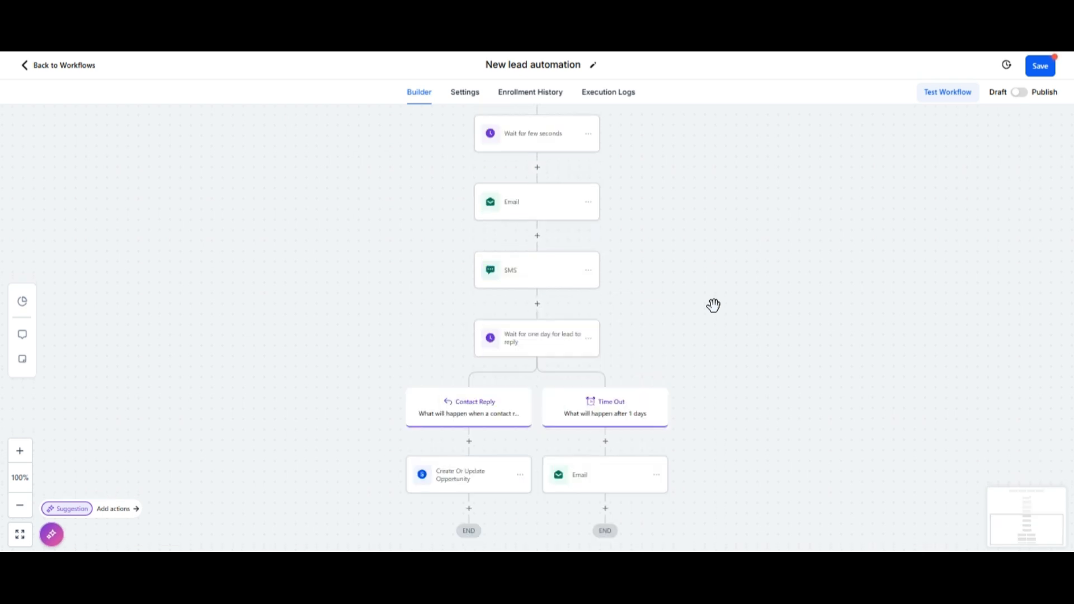
scroll(713, 305, up, 2)
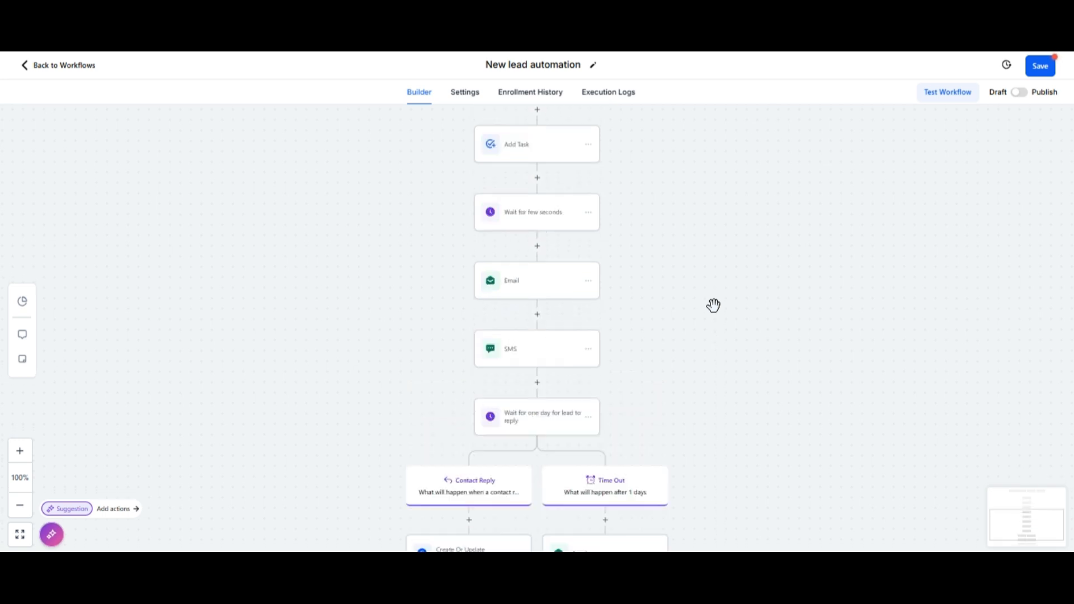
scroll(713, 305, up, 2)
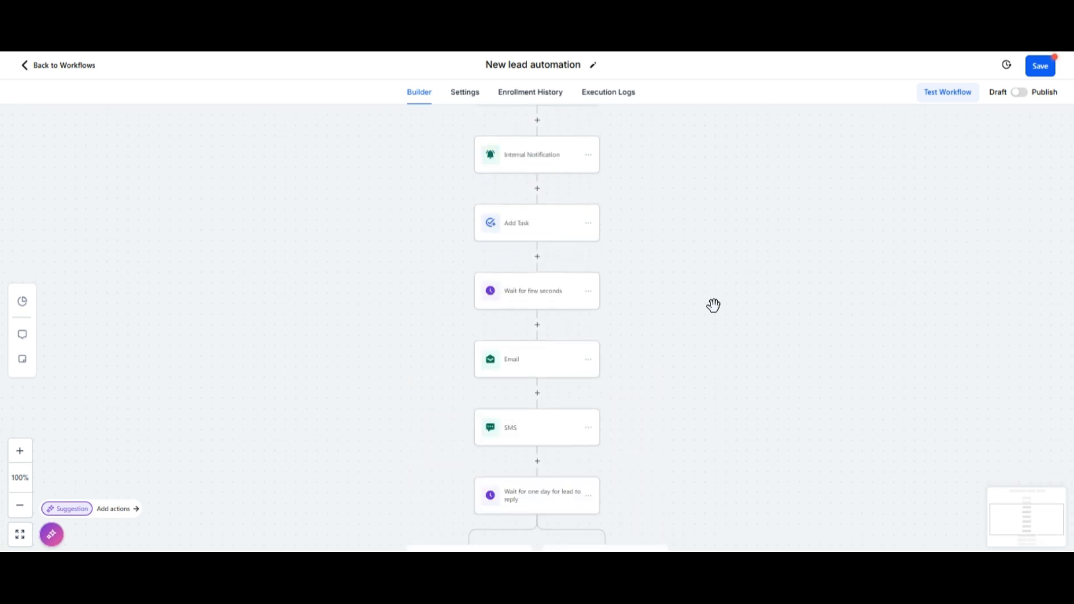
click(1041, 65)
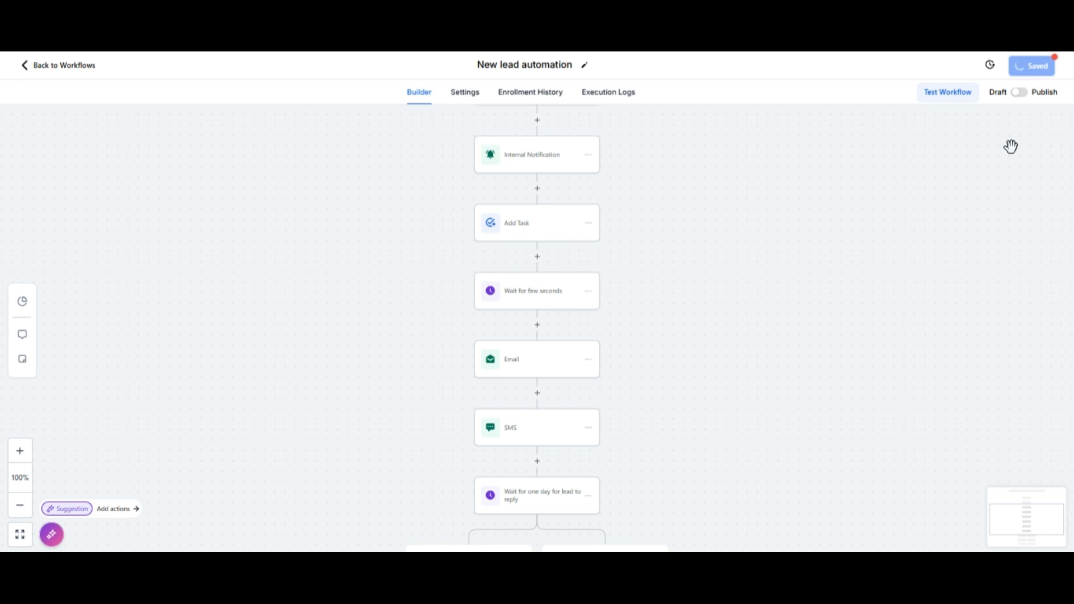
click(1052, 68)
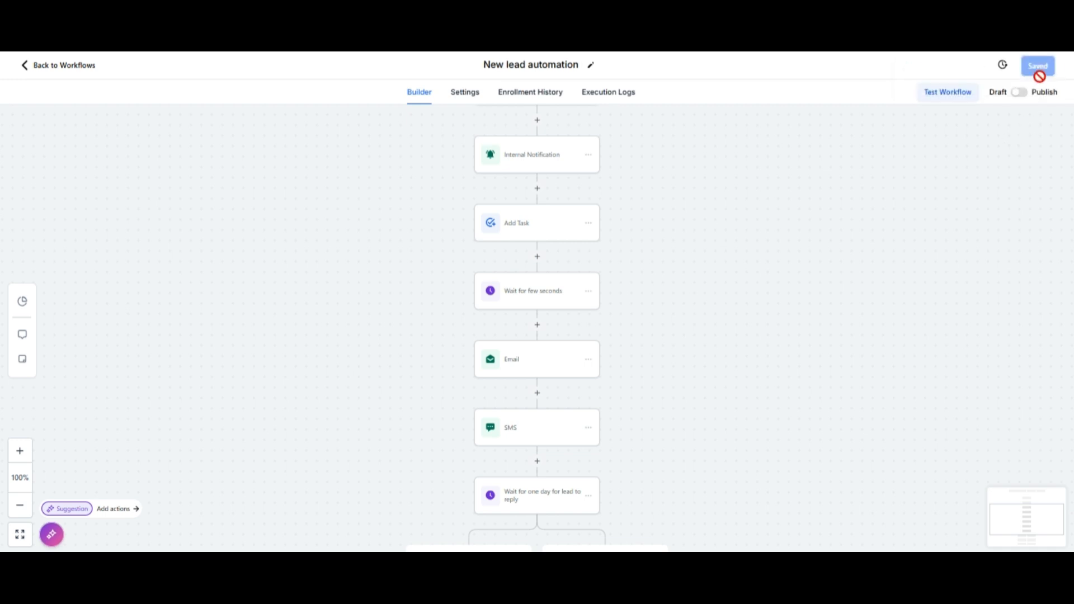
Step: Switch the workflow from Draft to Publish and save it again
click(1019, 92)
click(1040, 68)
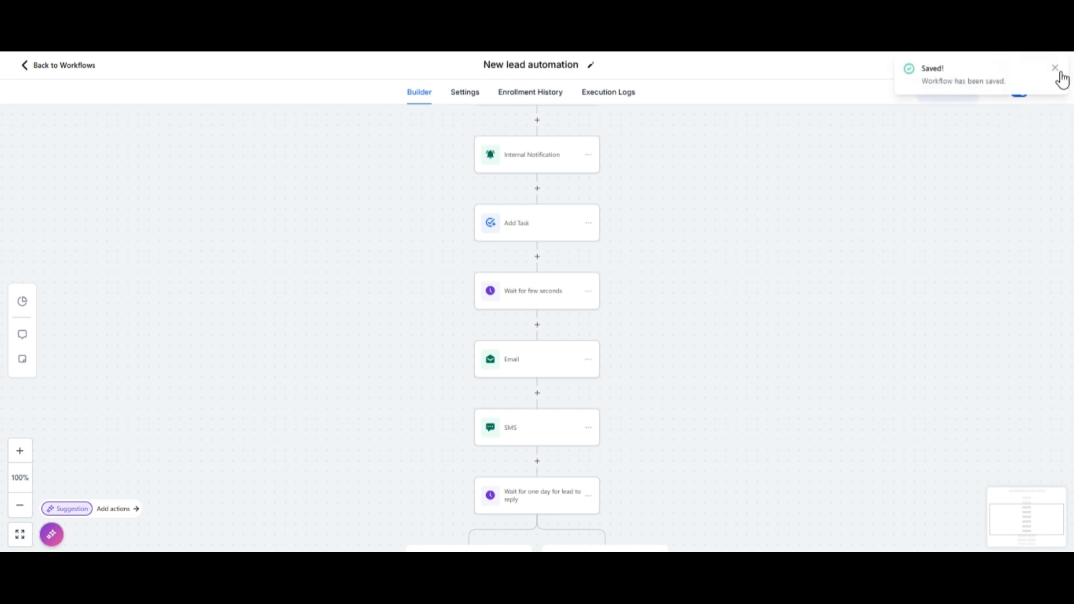
click(1054, 69)
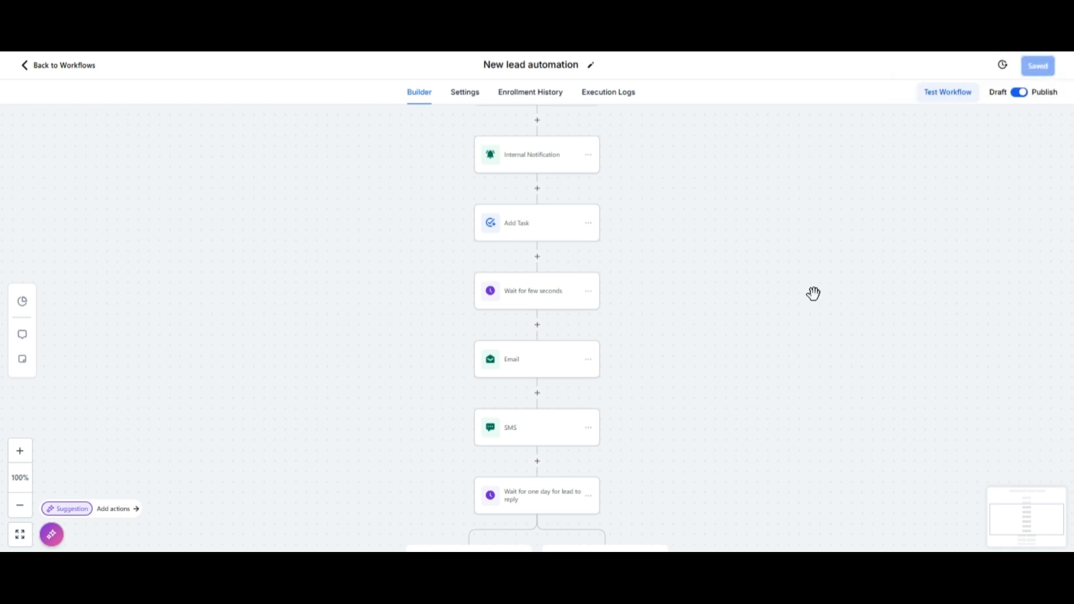